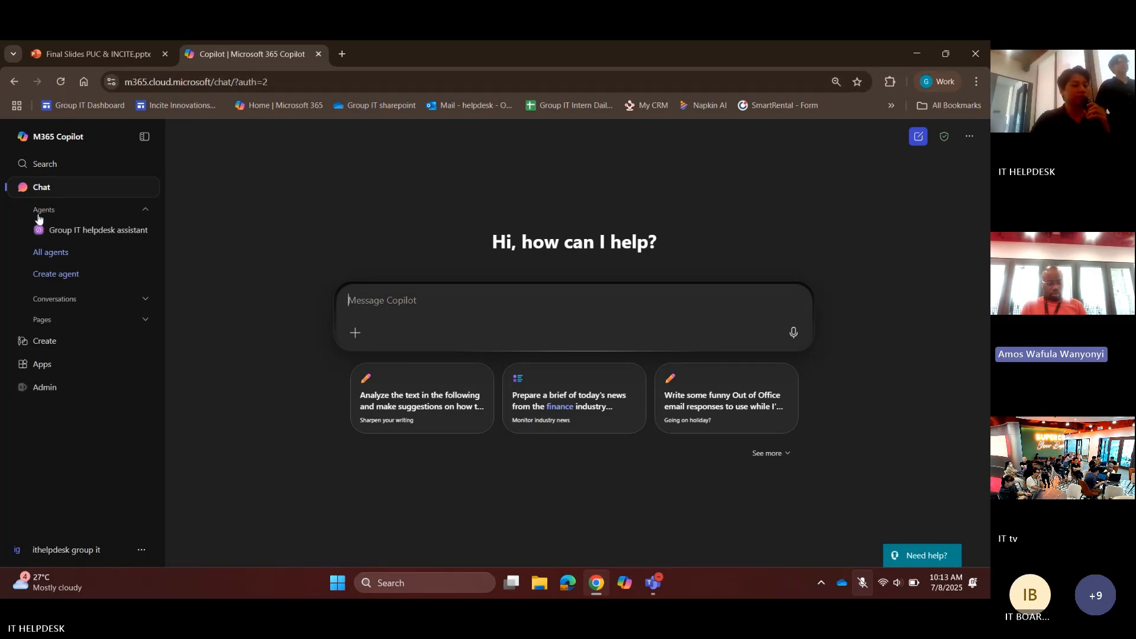
- Open the Apps page and browse the full list of all available Microsoft 365 apps
{"action": "left_click", "coordinate": [53, 376]}
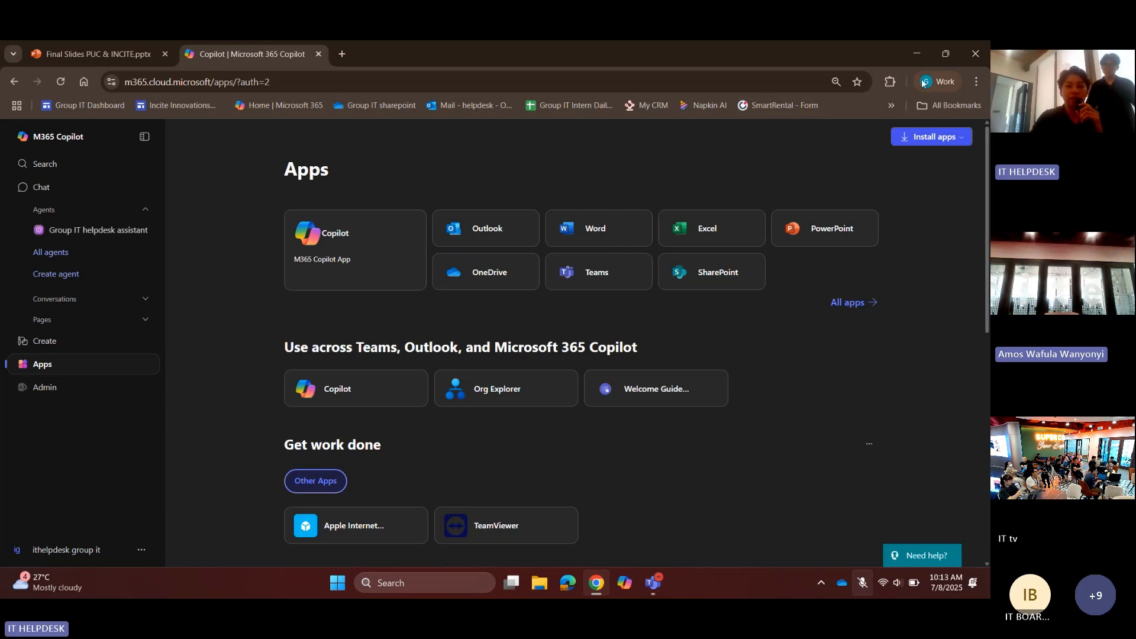
{"action": "left_click", "coordinate": [847, 302]}
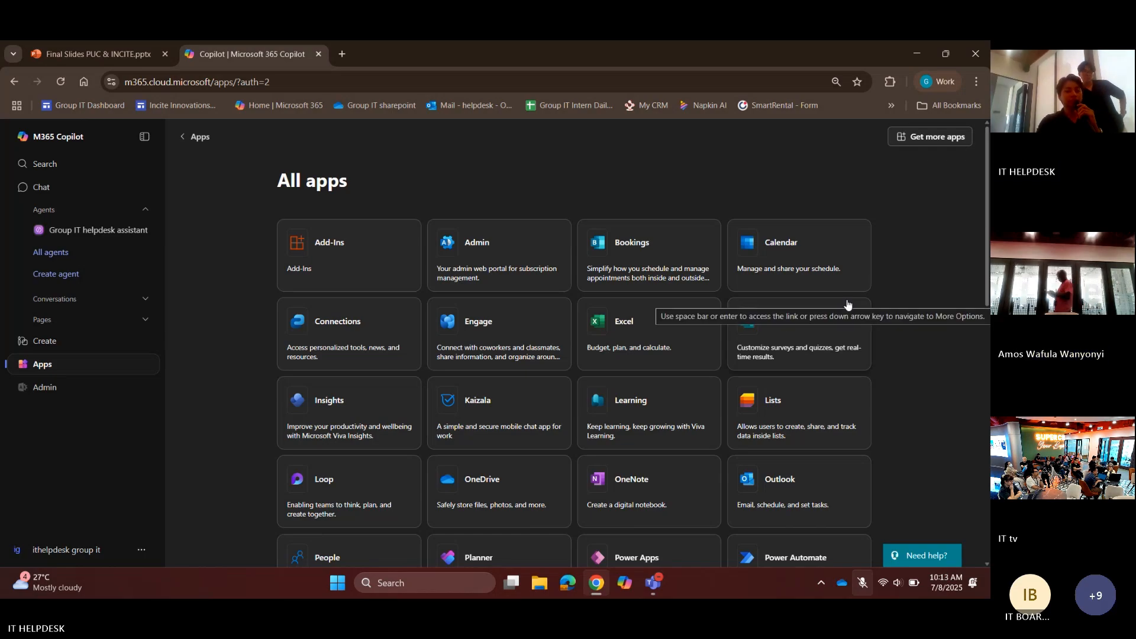
{"action": "scroll", "coordinate": [848, 304], "scroll_direction": "down", "scroll_amount": 2}
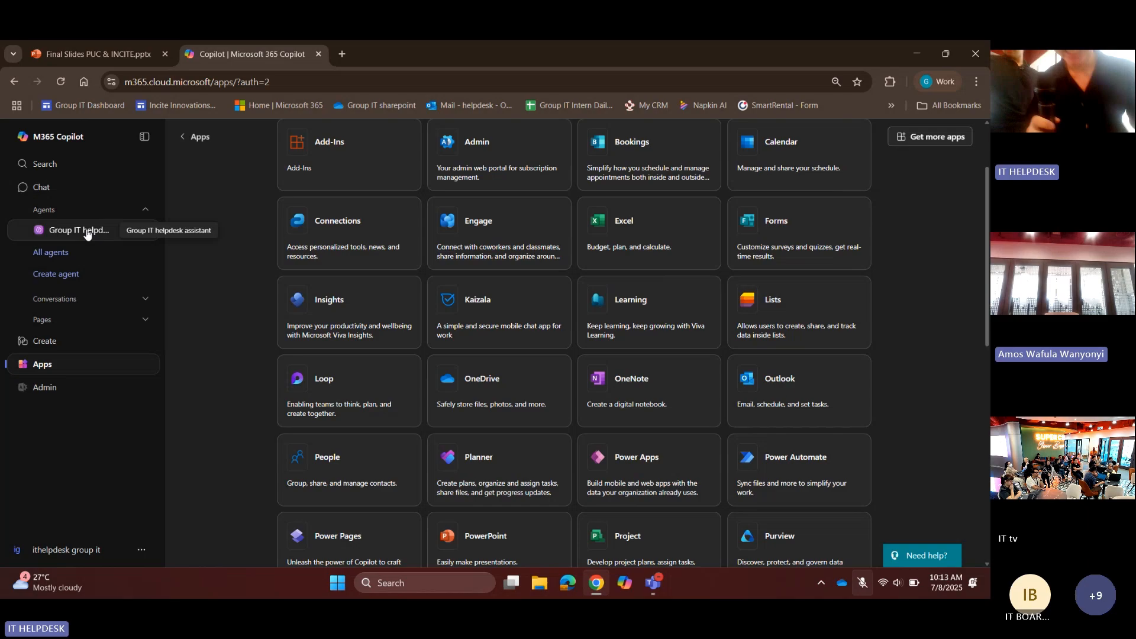
- Switch to the Final Slides PUC & INCITE presentation and show slide 5, followed by slide 6, "How To Use Copilot for Analysing"
{"action": "left_click", "coordinate": [109, 43]}
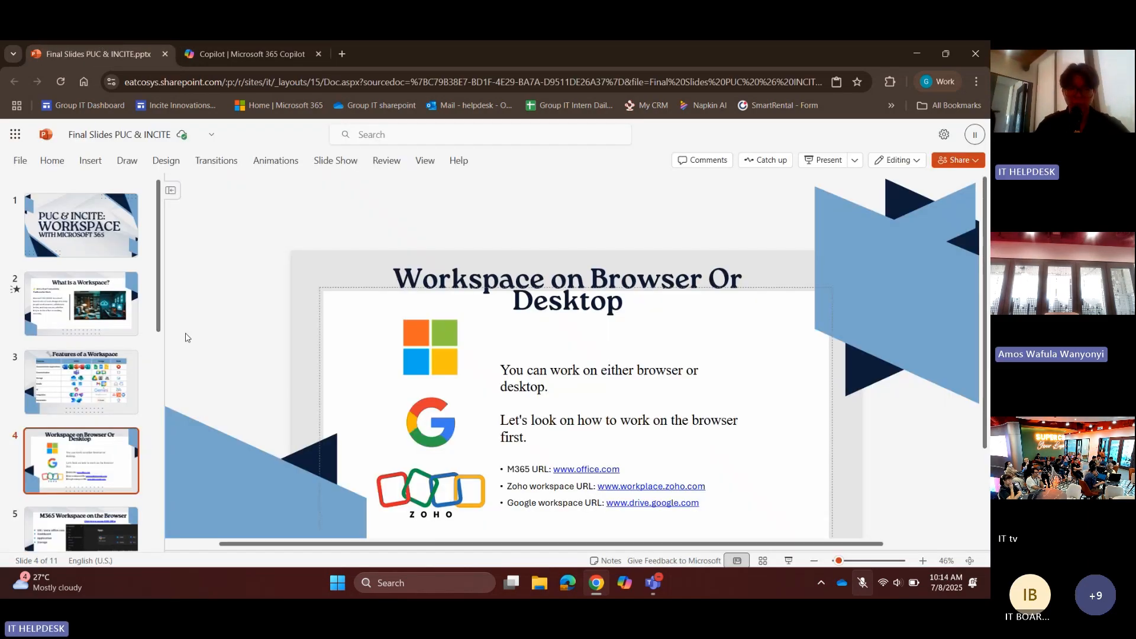
{"action": "left_click", "coordinate": [93, 523]}
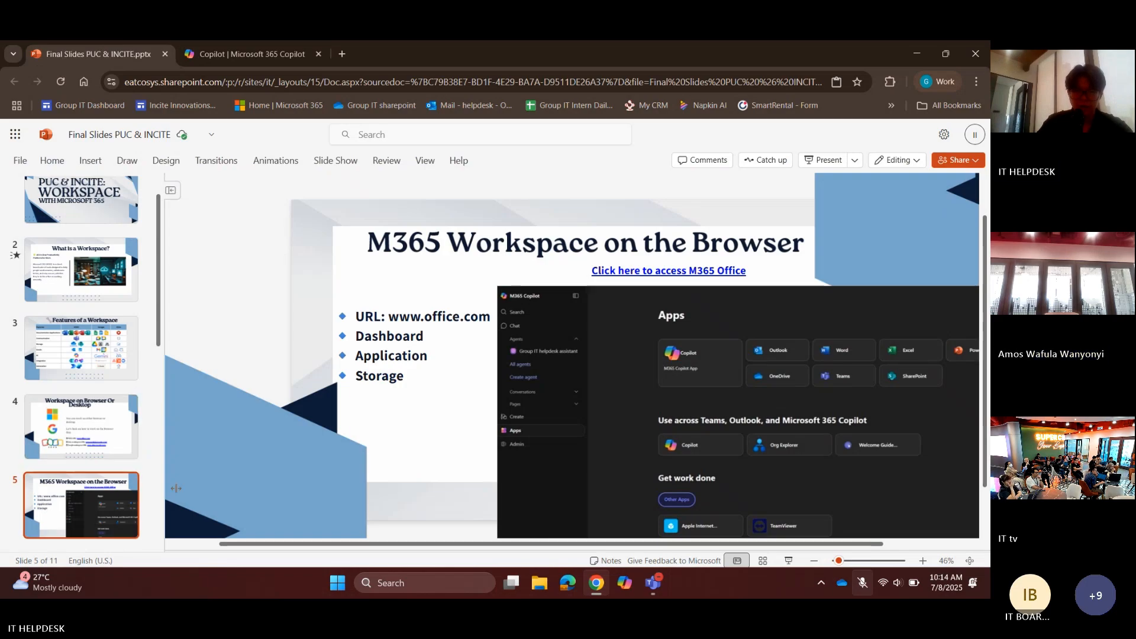
{"action": "scroll", "coordinate": [86, 426], "scroll_direction": "down", "scroll_amount": 3}
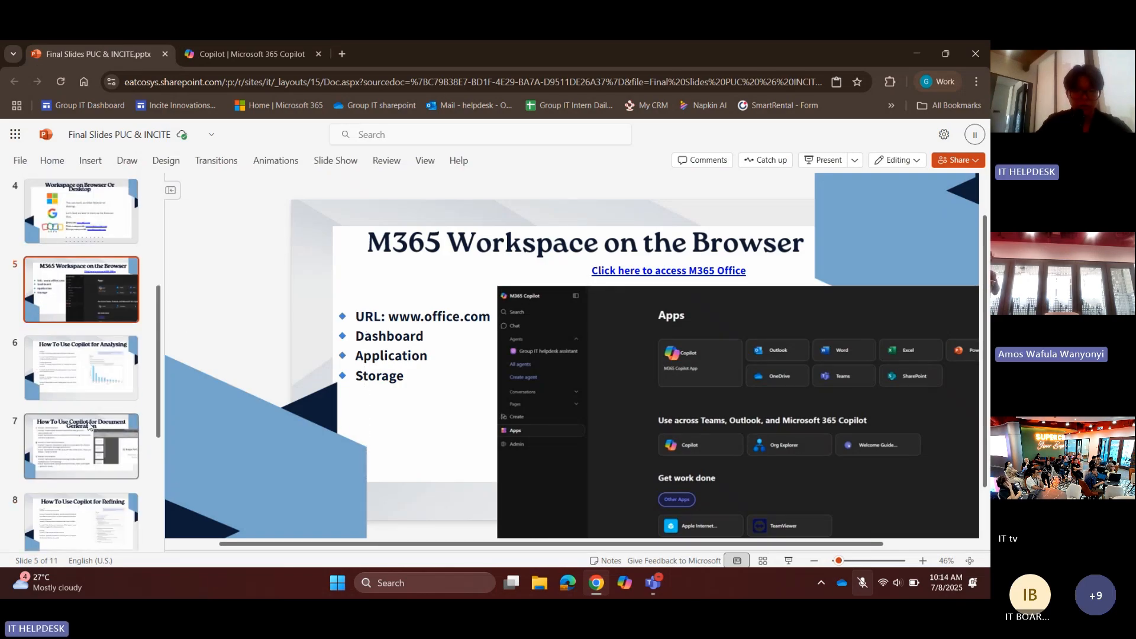
{"action": "left_click", "coordinate": [83, 385]}
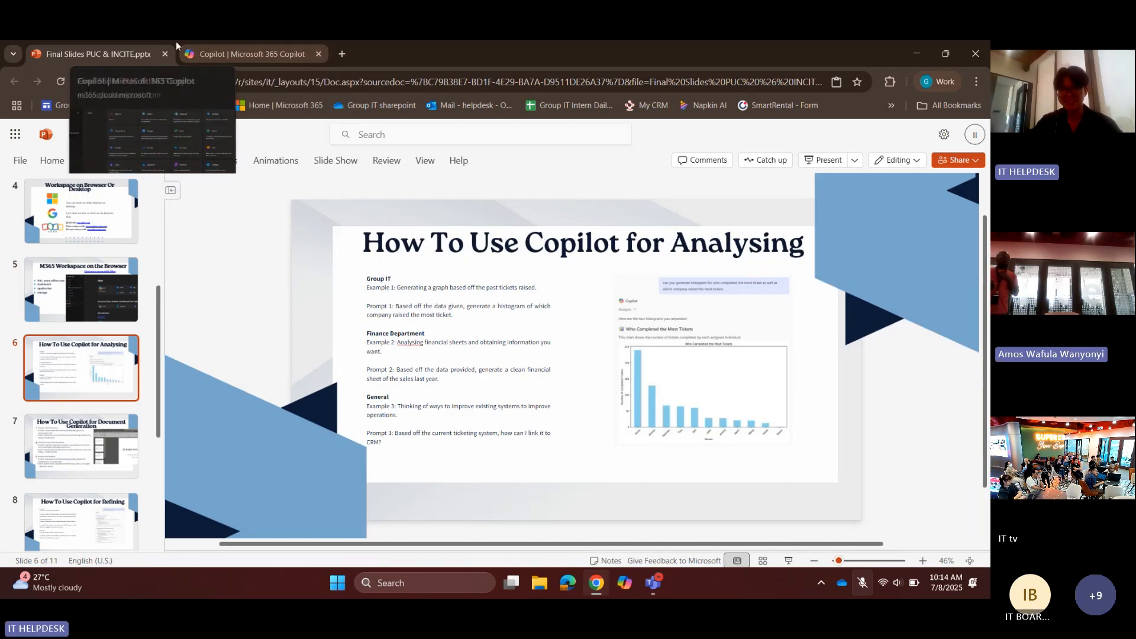
- Return to Microsoft 365 Copilot and open the chat page
{"action": "left_click", "coordinate": [213, 51]}
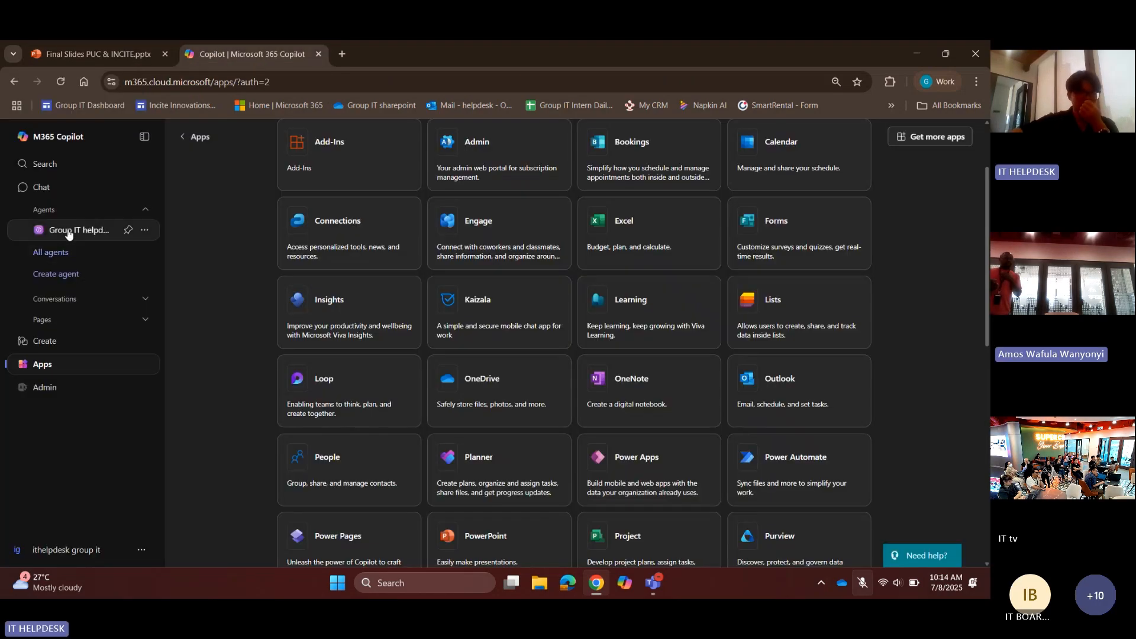
{"action": "left_click", "coordinate": [62, 188]}
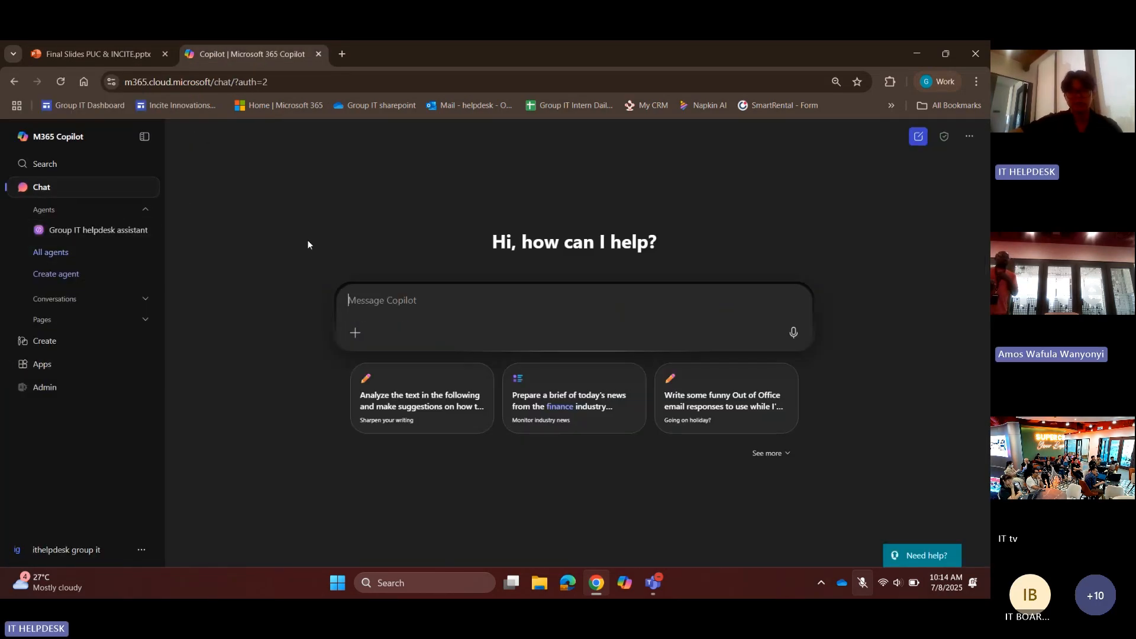
{"action": "left_click", "coordinate": [90, 52]}
{"action": "left_click", "coordinate": [245, 49]}
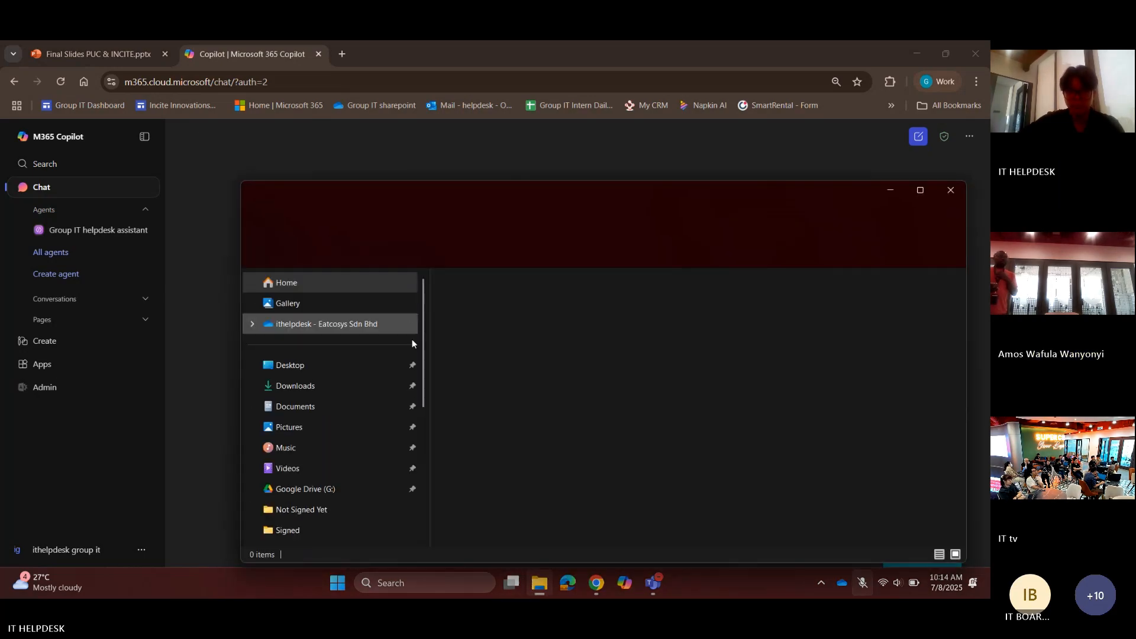
- Open the Downloads folder in File Explorer and locate the Copy of INCITE_ Ticketing form (Responses) workbook
{"action": "left_click", "coordinate": [314, 364]}
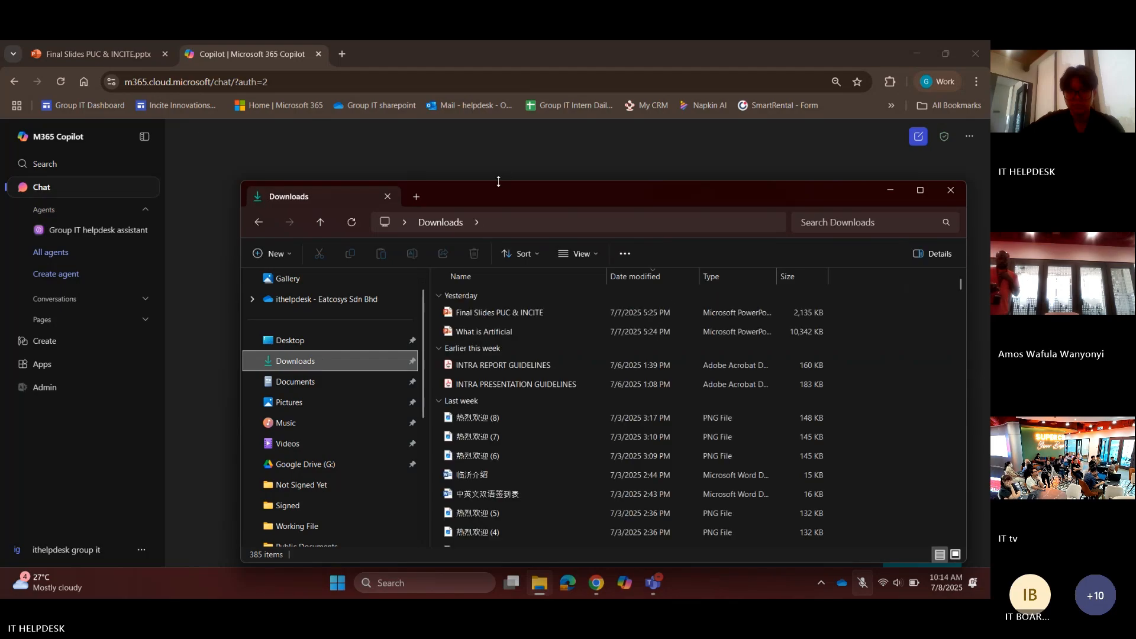
{"action": "left_click_drag", "start_coordinate": [492, 202], "coordinate": [431, 147]}
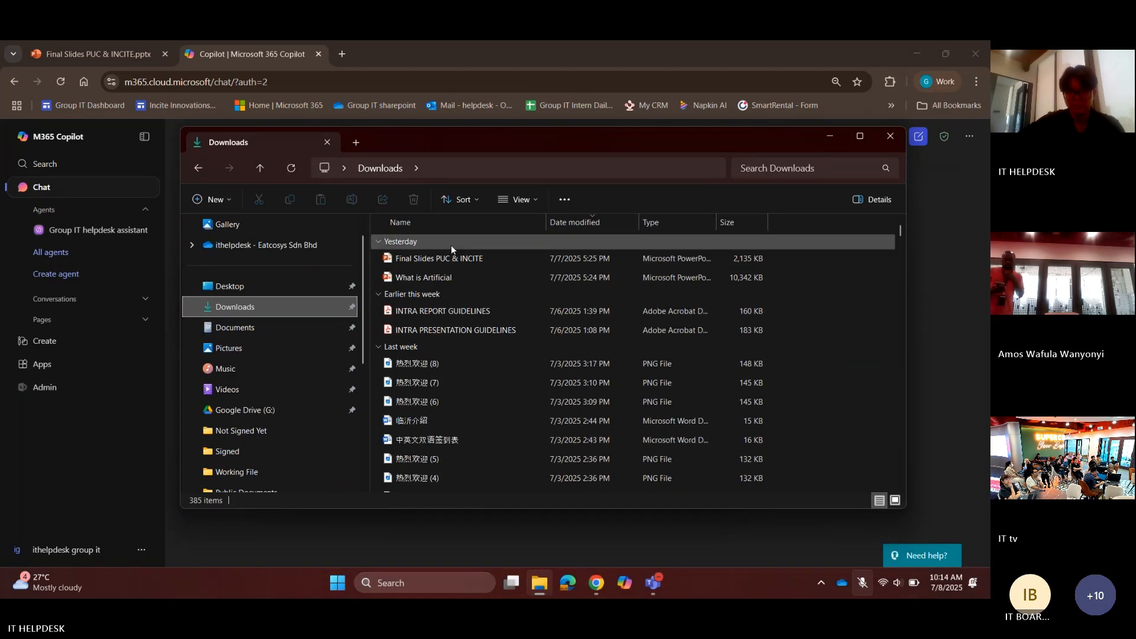
{"action": "scroll", "coordinate": [451, 245], "scroll_direction": "down", "scroll_amount": 8}
{"action": "scroll", "coordinate": [451, 371], "scroll_direction": "down", "scroll_amount": 1}
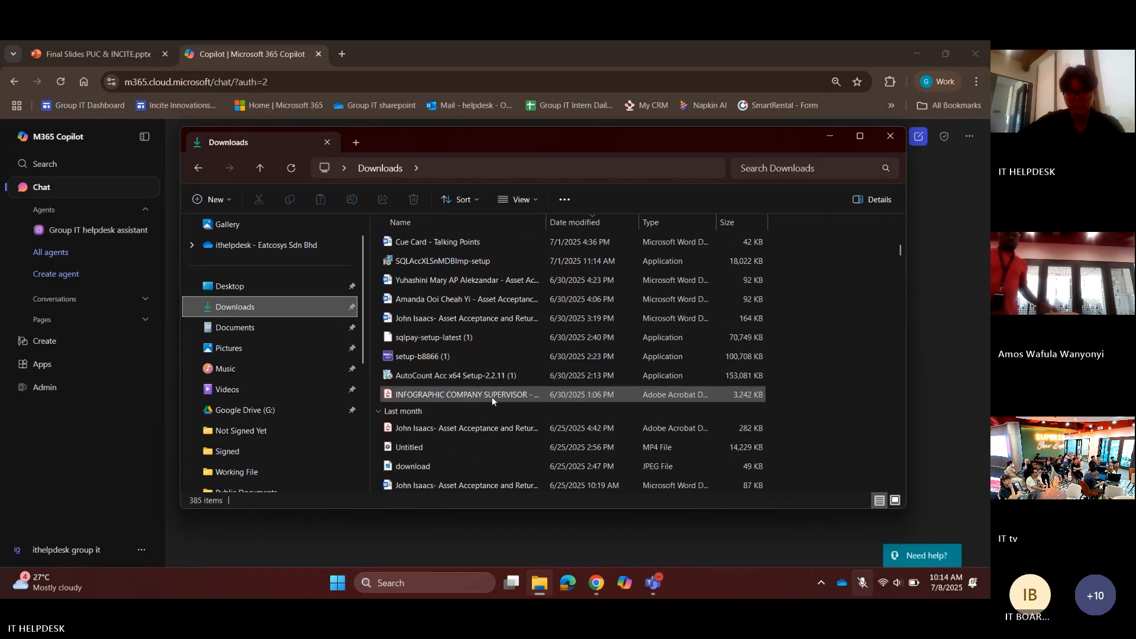
{"action": "scroll", "coordinate": [445, 376], "scroll_direction": "up", "scroll_amount": 5}
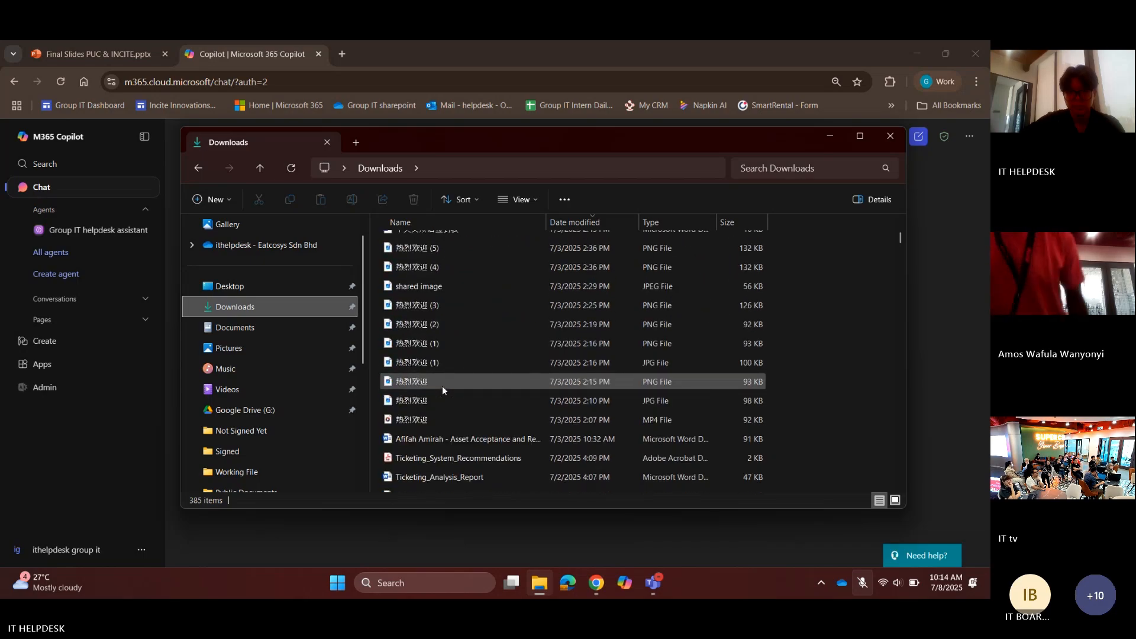
{"action": "scroll", "coordinate": [466, 439], "scroll_direction": "down", "scroll_amount": 4}
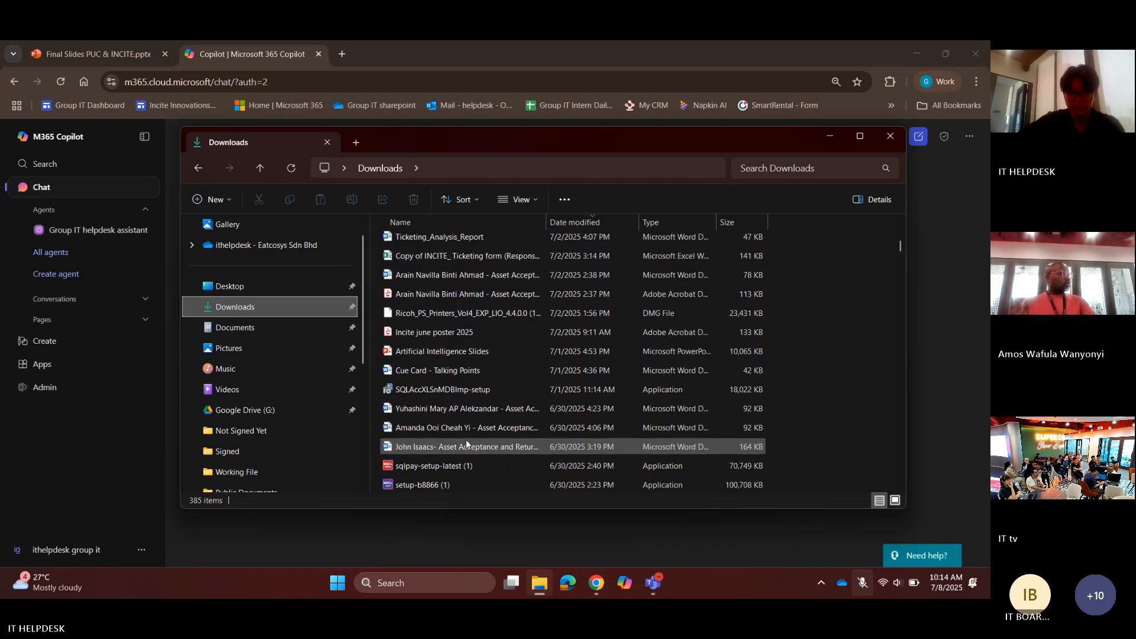
{"action": "scroll", "coordinate": [488, 458], "scroll_direction": "down", "scroll_amount": 1}
{"action": "scroll", "coordinate": [477, 392], "scroll_direction": "down", "scroll_amount": 2}
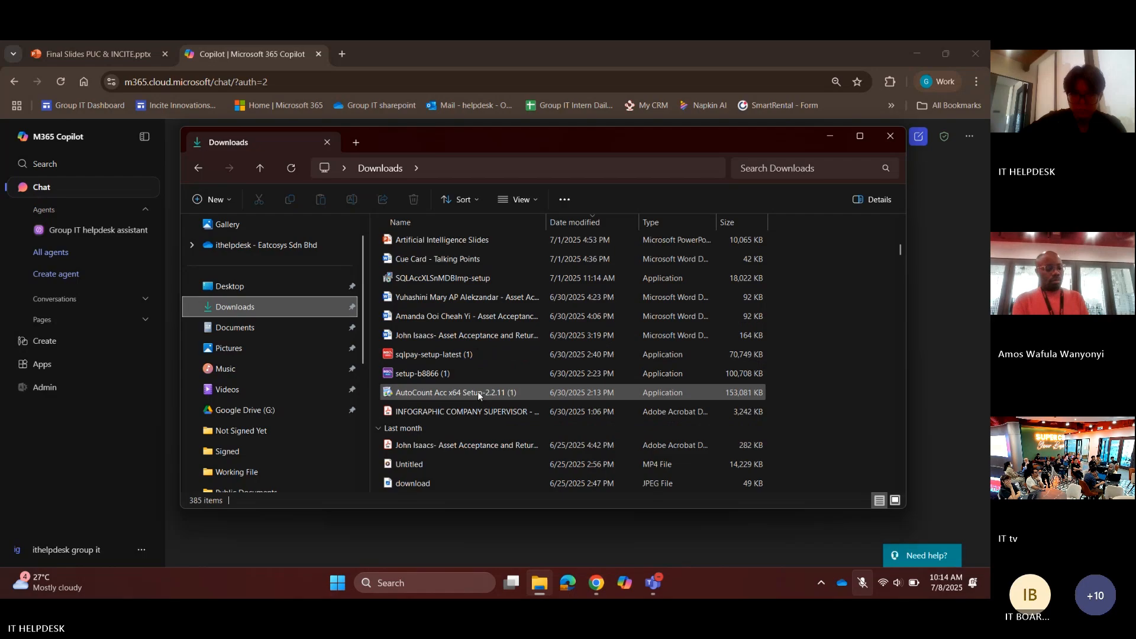
{"action": "scroll", "coordinate": [477, 391], "scroll_direction": "up", "scroll_amount": 2}
{"action": "scroll", "coordinate": [477, 392], "scroll_direction": "up", "scroll_amount": 1}
- Attach the Copy of INCITE_ Ticketing form (Responses) workbook to the Copilot message and start a new line below it
{"action": "left_click", "coordinate": [475, 323]}
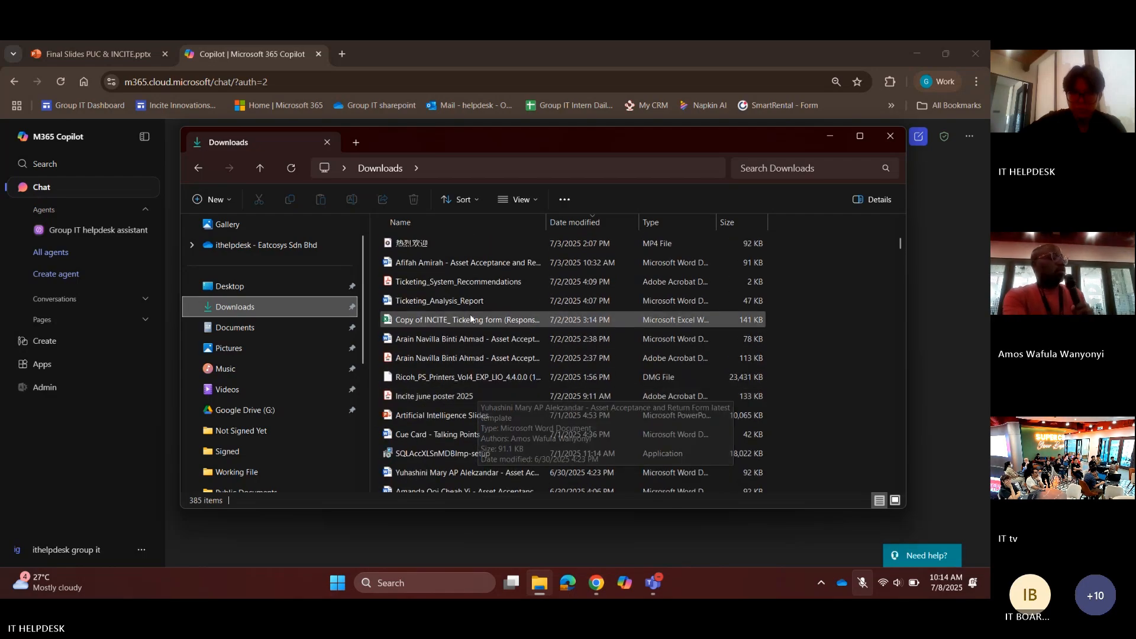
{"action": "mouse_move", "coordinate": [475, 323]}
{"action": "left_mouse_down"}
{"action": "mouse_move", "coordinate": [509, 308]}
{"action": "mouse_move", "coordinate": [429, 267]}
{"action": "mouse_move", "coordinate": [494, 309]}
{"action": "mouse_move", "coordinate": [499, 287]}
{"action": "mouse_move", "coordinate": [499, 304]}
{"action": "mouse_move", "coordinate": [482, 322]}
{"action": "left_mouse_up"}
{"action": "key", "text": "alt+Tab"}
{"action": "key", "text": "alt+Tab"}
{"action": "key", "text": "alt+Tab"}
{"action": "key", "text": "alt+Tab"}
{"action": "key", "text": "alt+Tab"}
{"action": "key", "text": "alt+Tab"}
{"action": "key", "text": "alt+Tab"}
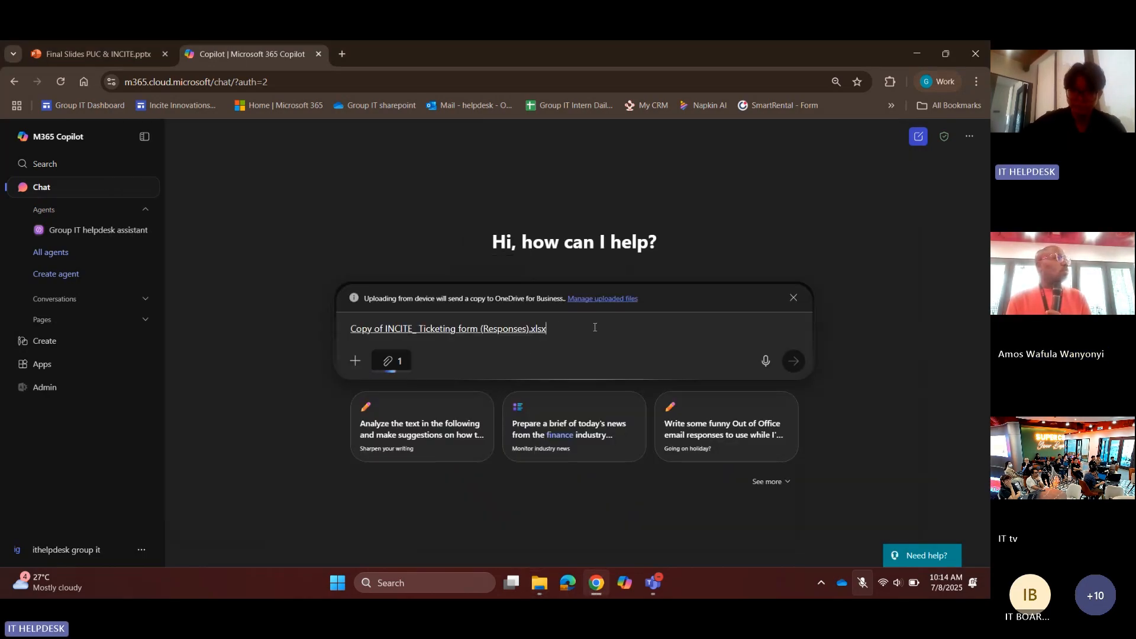
{"action": "key", "text": "shift+Return"}
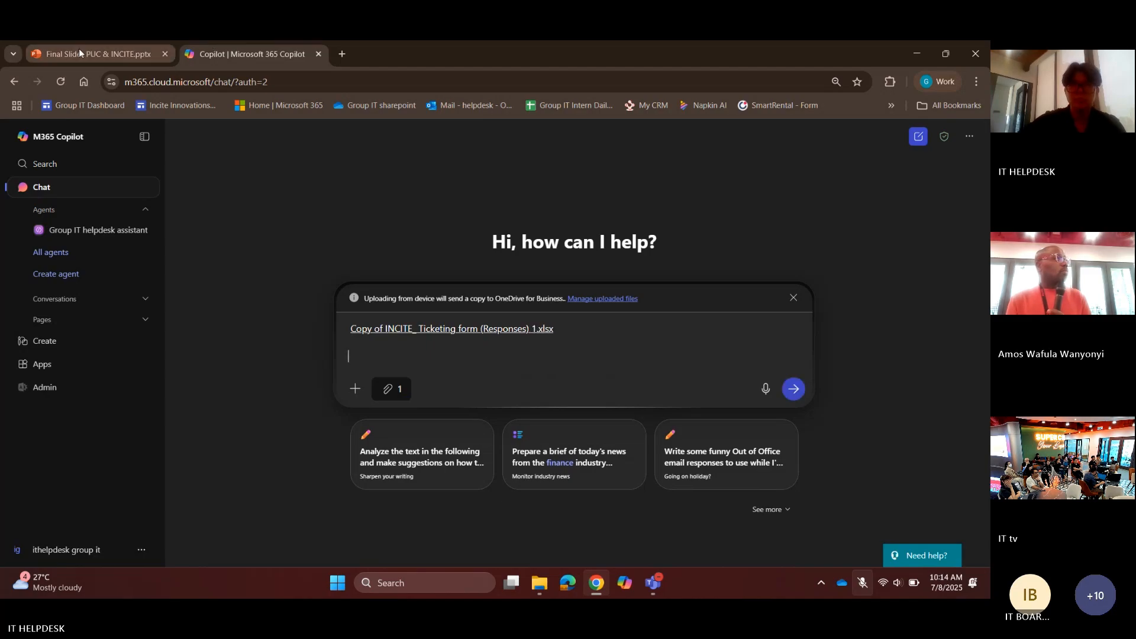
- Highlight the Group IT example about generating a graph from past tickets on the presentation slide, and return to the Copilot chat
{"action": "left_click", "coordinate": [79, 48]}
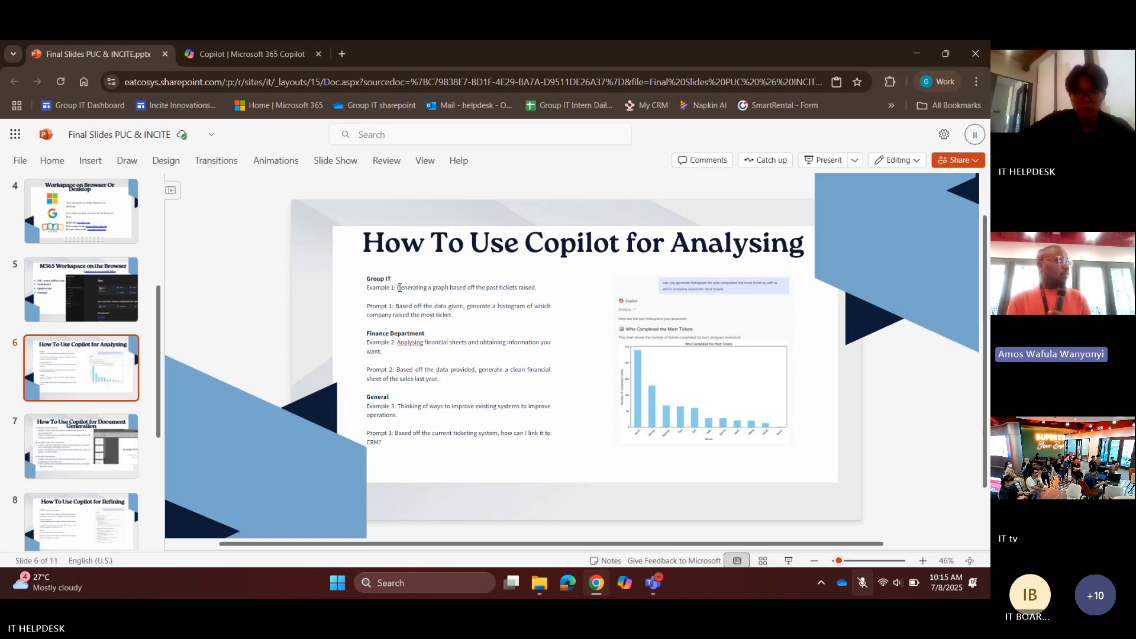
{"action": "left_click_drag", "start_coordinate": [398, 288], "coordinate": [540, 297]}
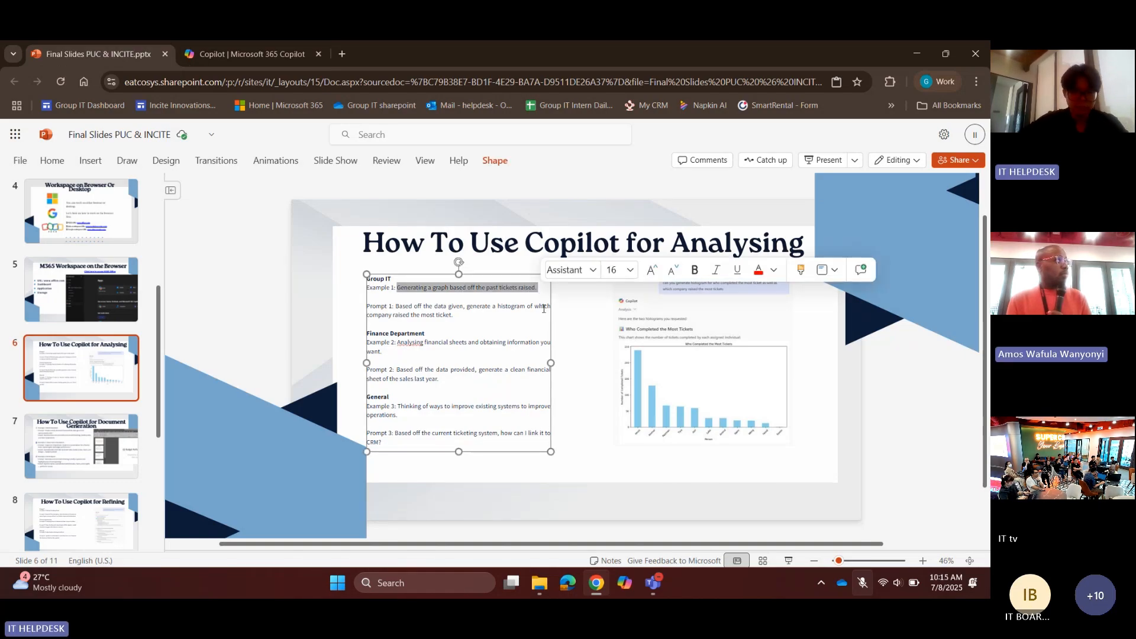
{"action": "left_click", "coordinate": [252, 53]}
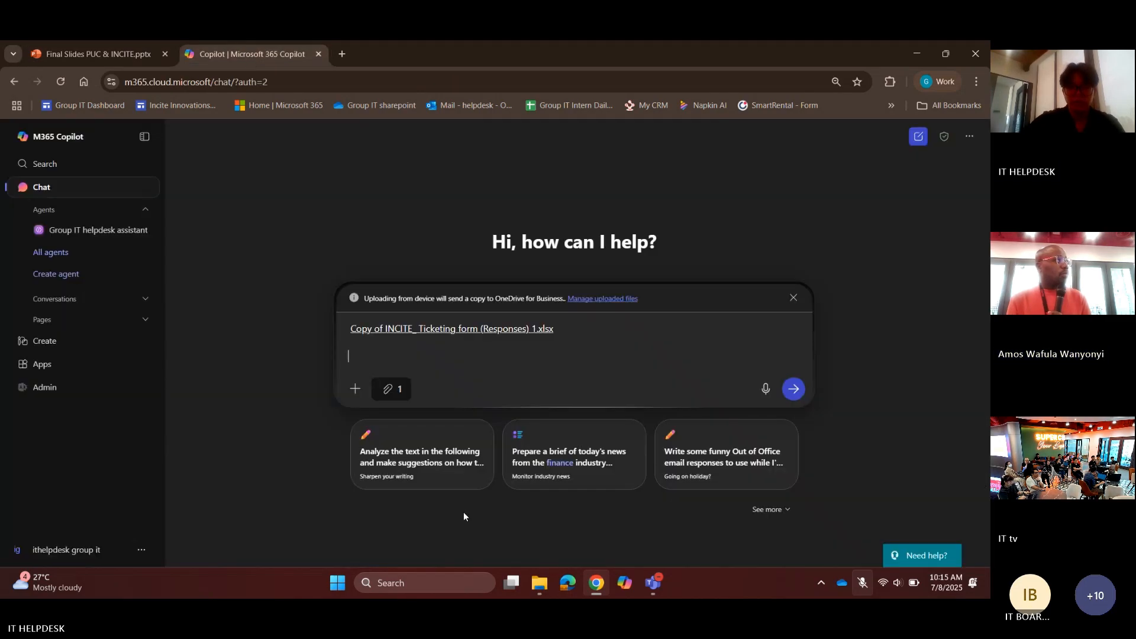
- Send the prompt "Analyse the excel sheet that has been given to you and create an analysis and give me a histogram."
{"action": "type", "text": "Analys"}
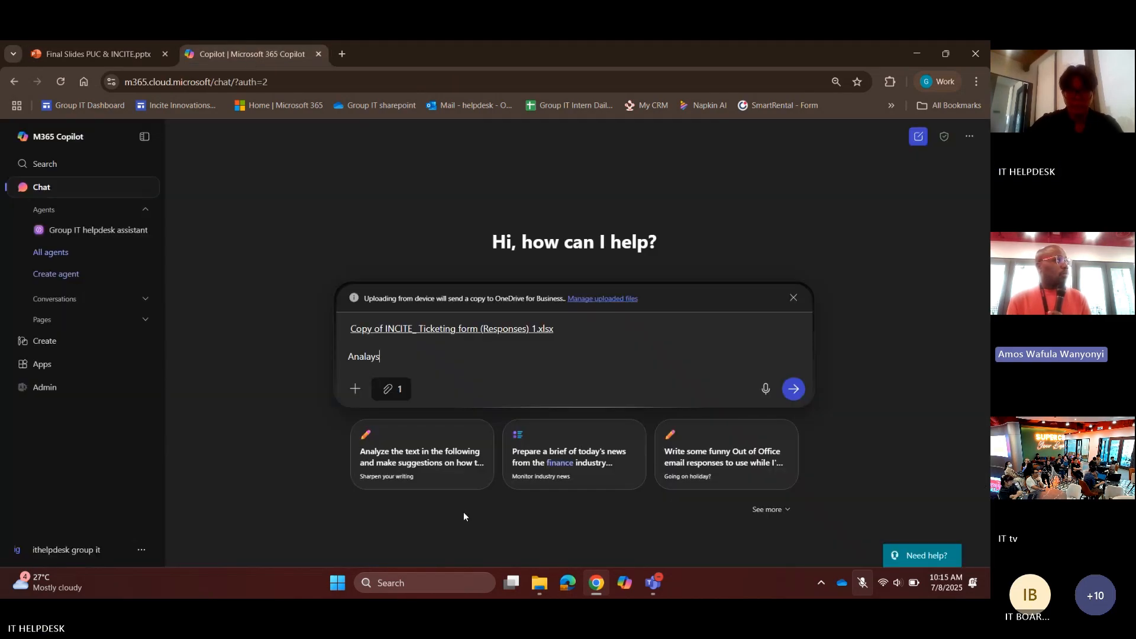
{"action": "type", "text": "e thi"}
{"action": "key", "text": "BackSpace"}
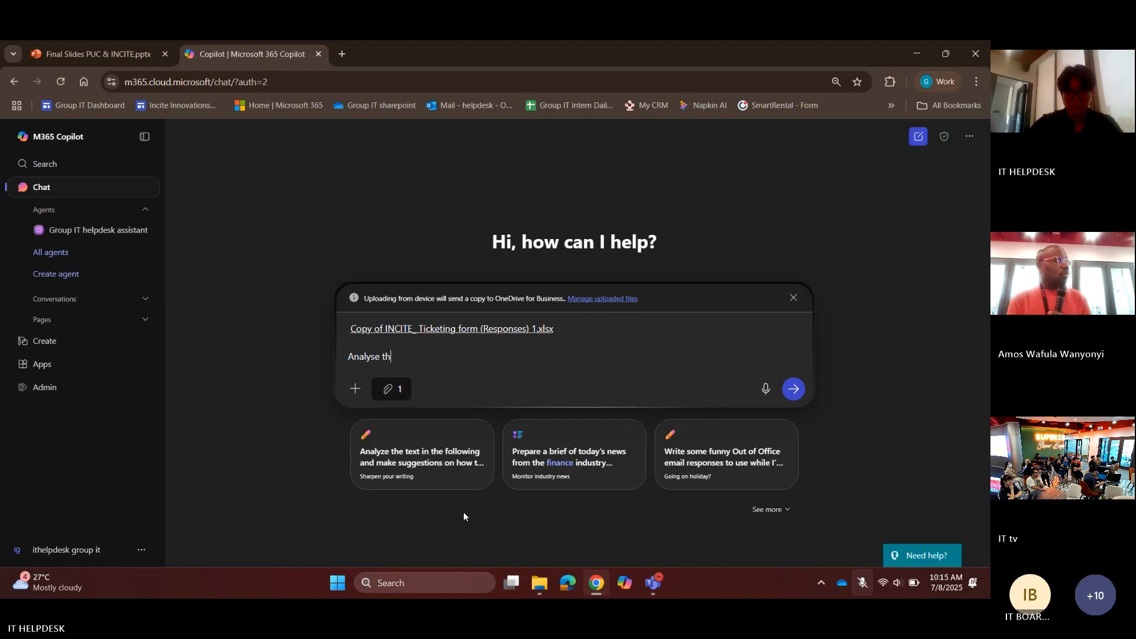
{"action": "type", "text": "s"}
{"action": "key", "text": "BackSpace"}
{"action": "type", "text": "e excel sheet that has been g"}
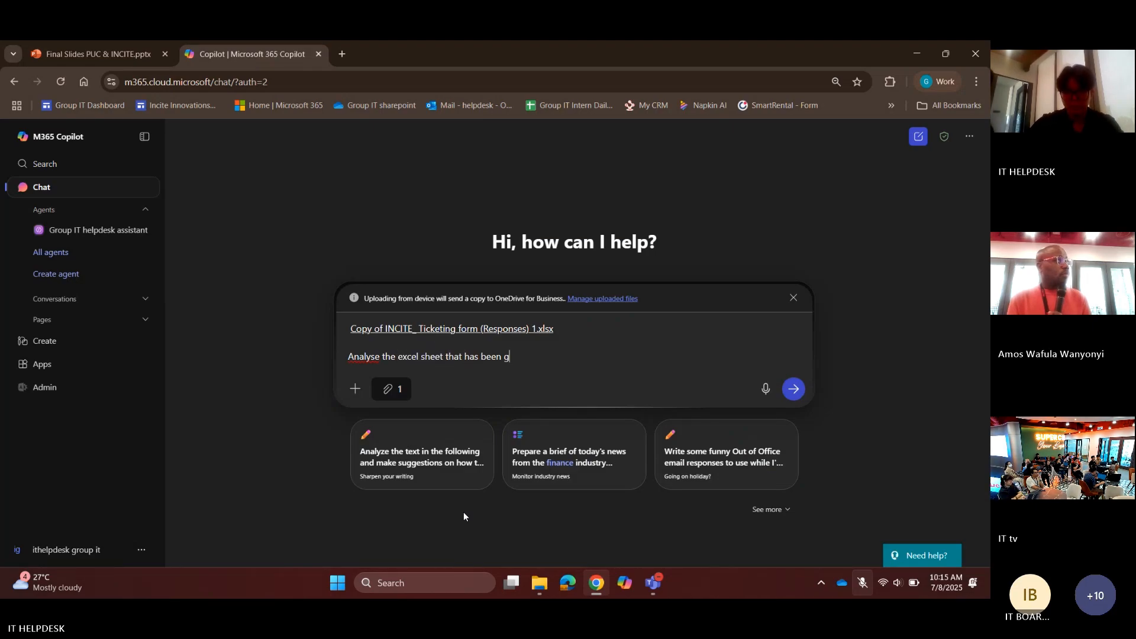
{"action": "type", "text": "iven to you and cre"}
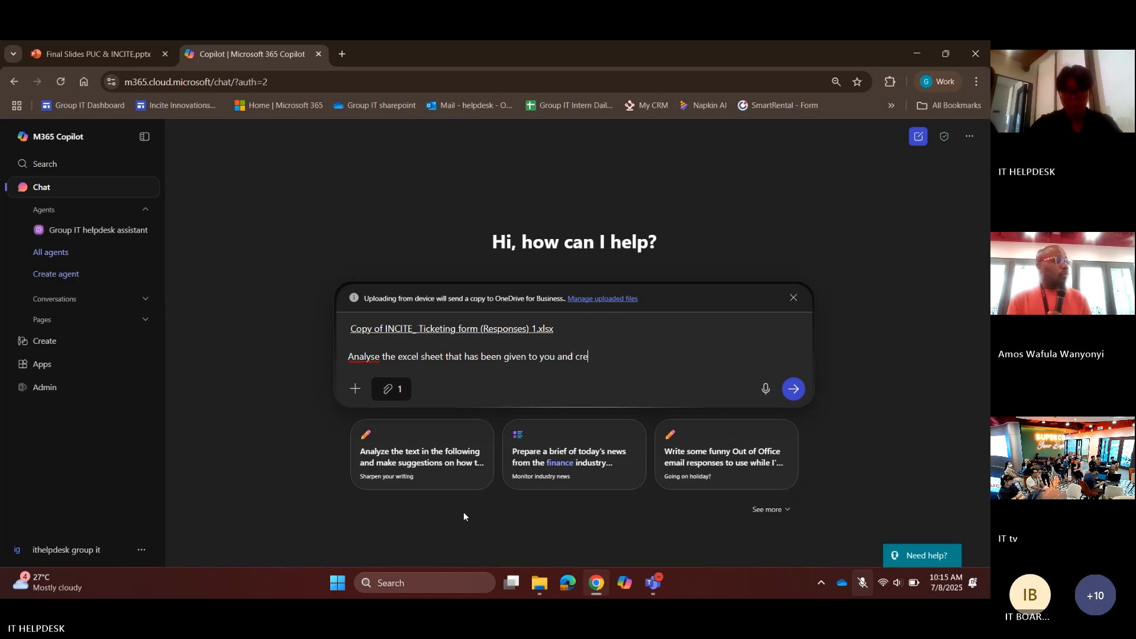
{"action": "type", "text": "ate an analysis "}
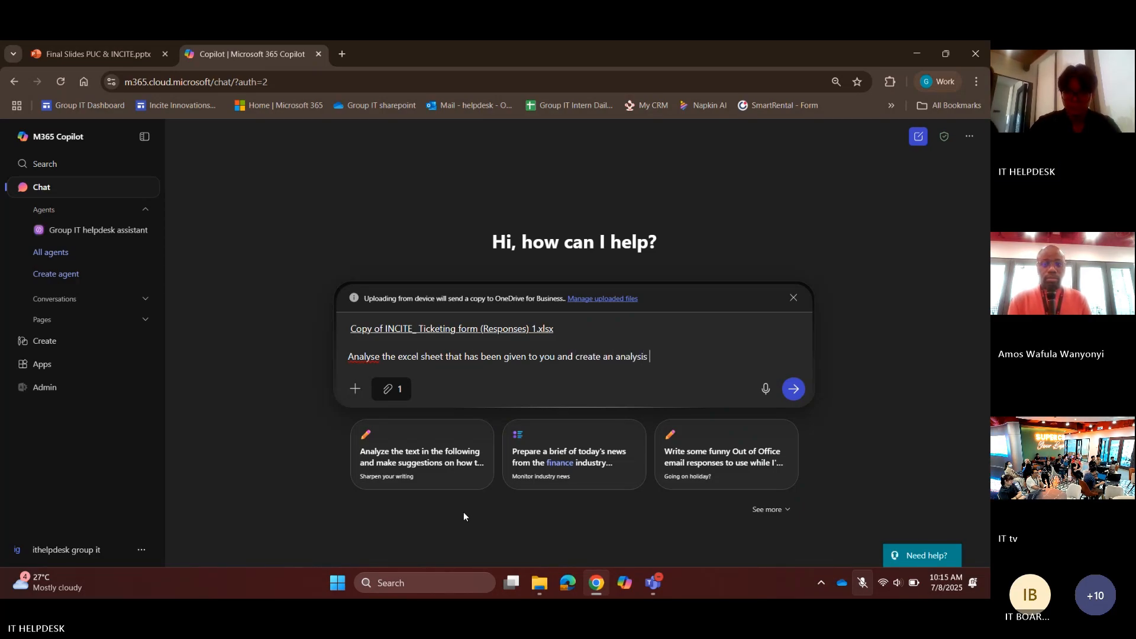
{"action": "type", "text": "and give me"}
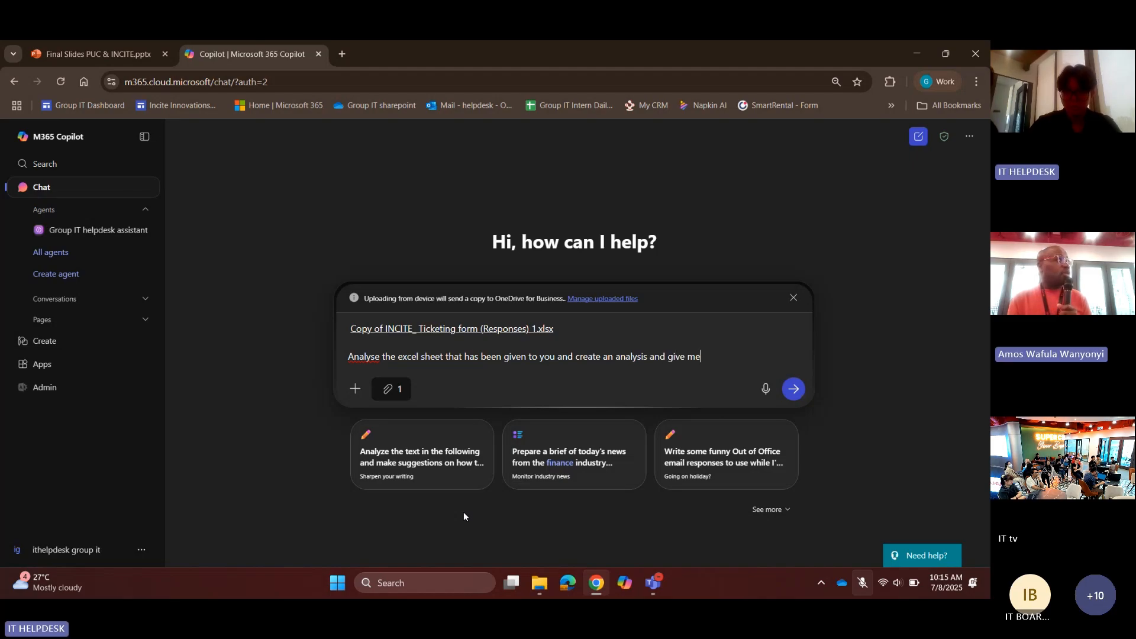
{"action": "type", "text": " a histogram."}
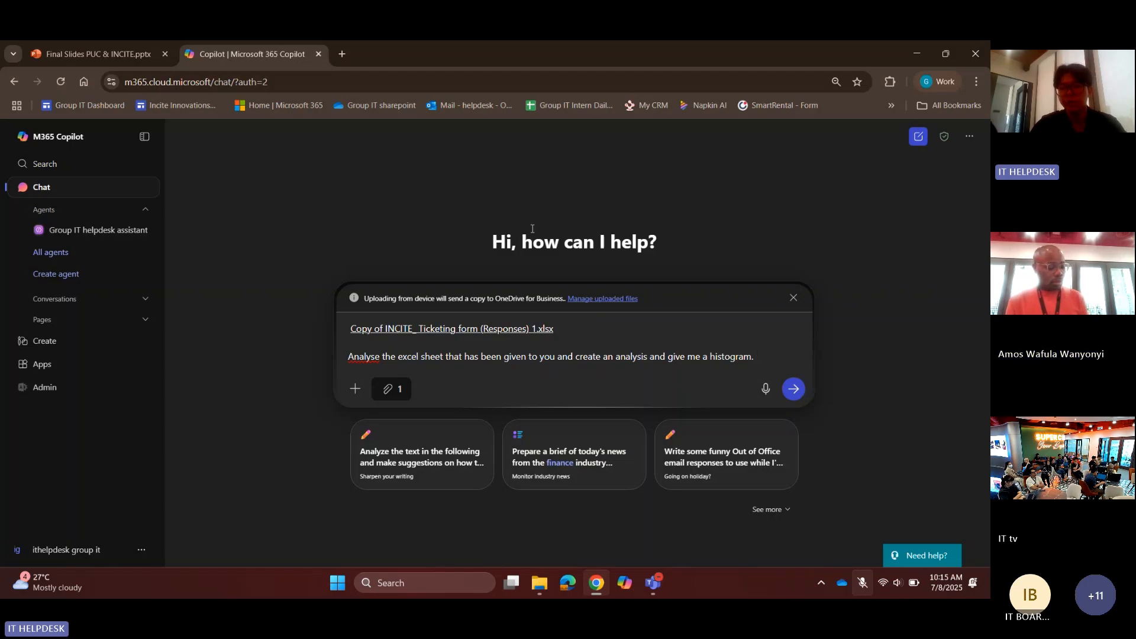
{"action": "key", "text": "Return"}
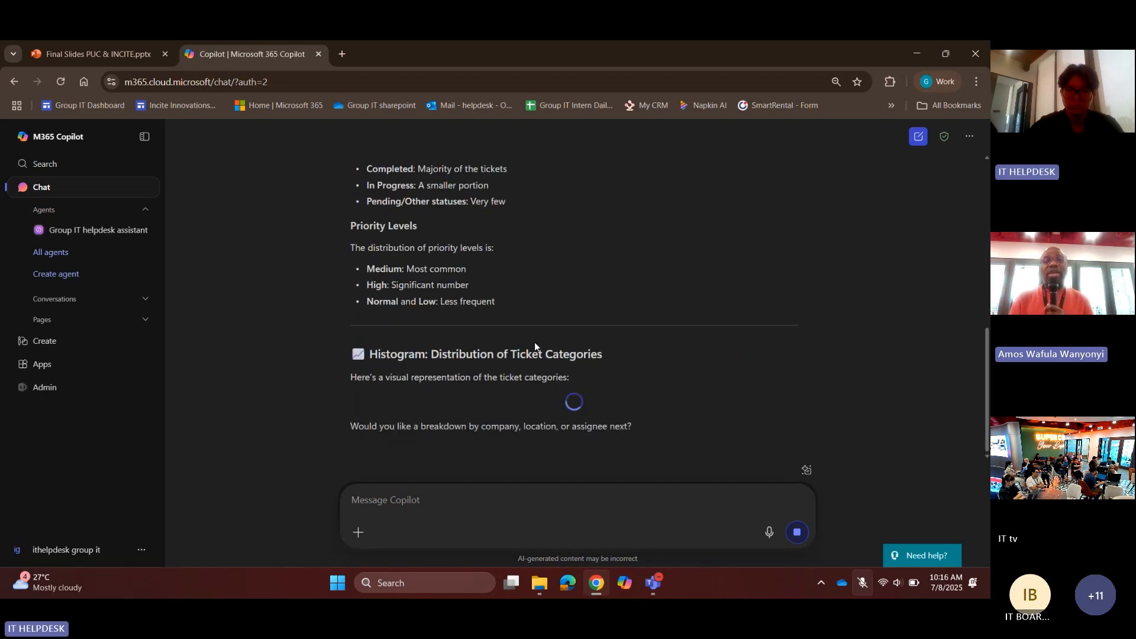
- Review Copilot's ticket analysis, including the key metrics, status distribution, priority levels and ticket category histogram
{"action": "scroll", "coordinate": [528, 310], "scroll_direction": "up", "scroll_amount": 4}
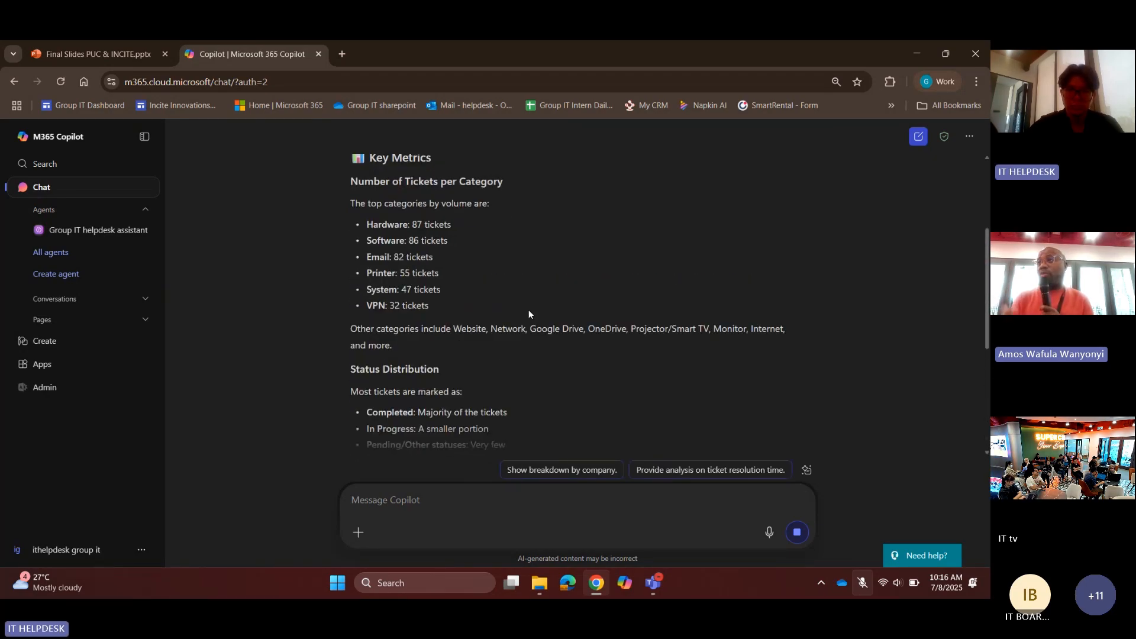
{"action": "scroll", "coordinate": [528, 310], "scroll_direction": "up", "scroll_amount": 1}
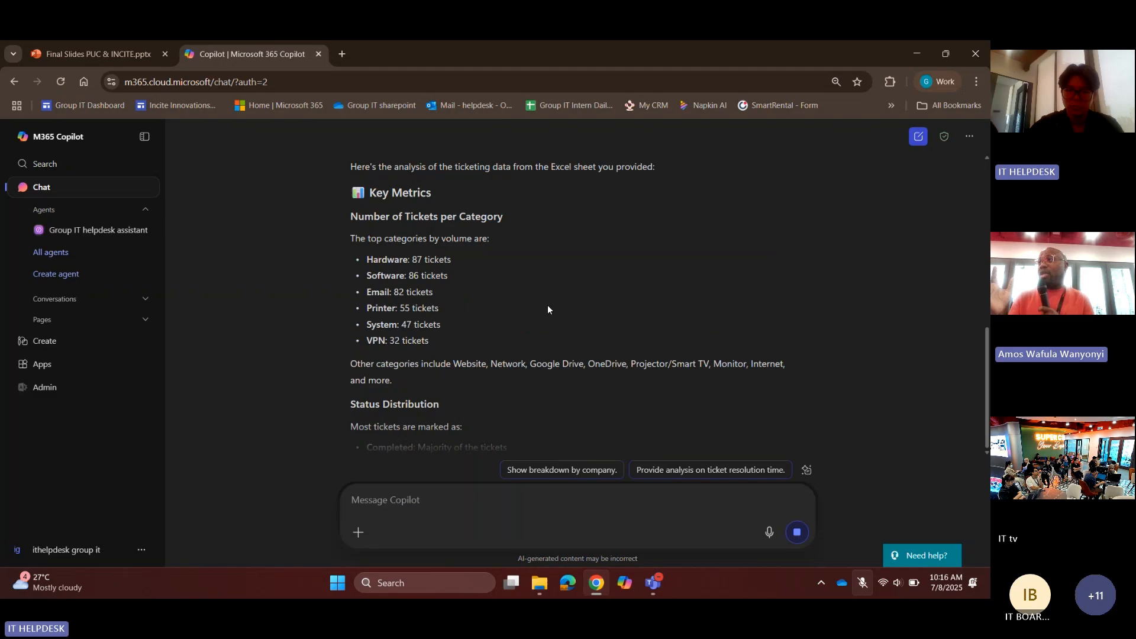
{"action": "scroll", "coordinate": [548, 304], "scroll_direction": "up", "scroll_amount": 3}
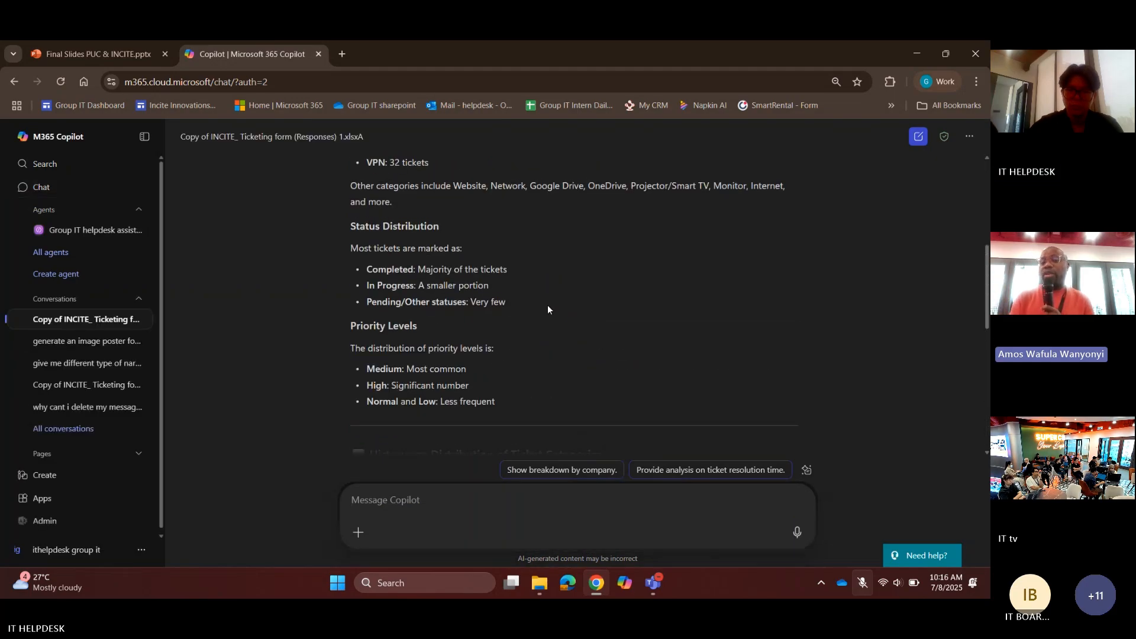
{"action": "scroll", "coordinate": [548, 306], "scroll_direction": "down", "scroll_amount": 7}
{"action": "scroll", "coordinate": [548, 306], "scroll_direction": "up", "scroll_amount": 1}
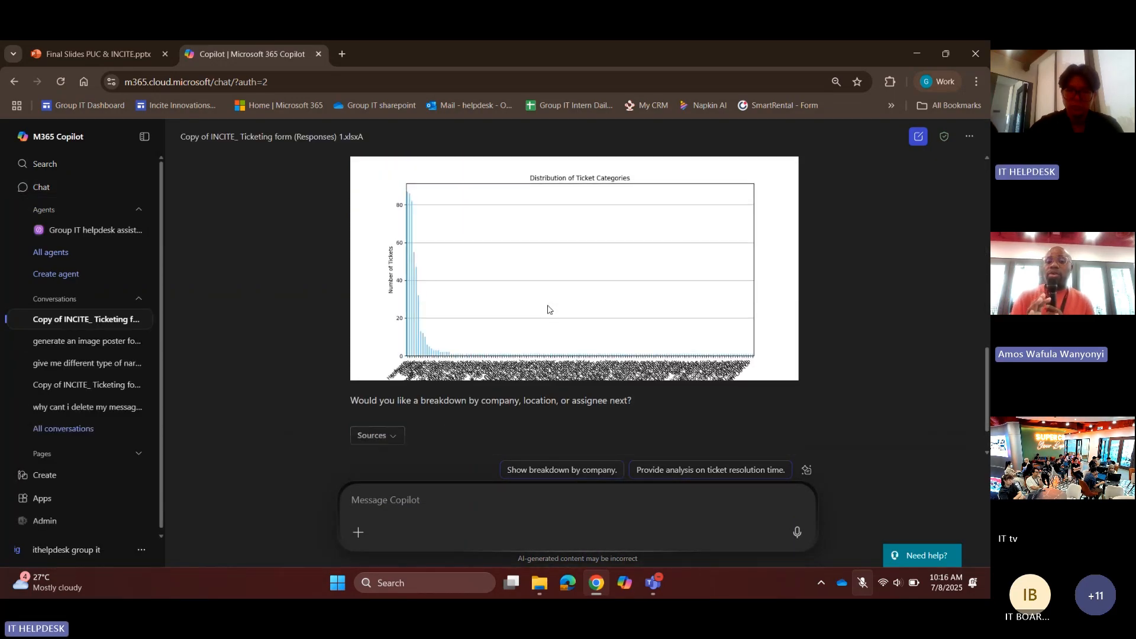
{"action": "scroll", "coordinate": [548, 305], "scroll_direction": "up", "scroll_amount": 1}
{"action": "scroll", "coordinate": [553, 328], "scroll_direction": "up", "scroll_amount": 1}
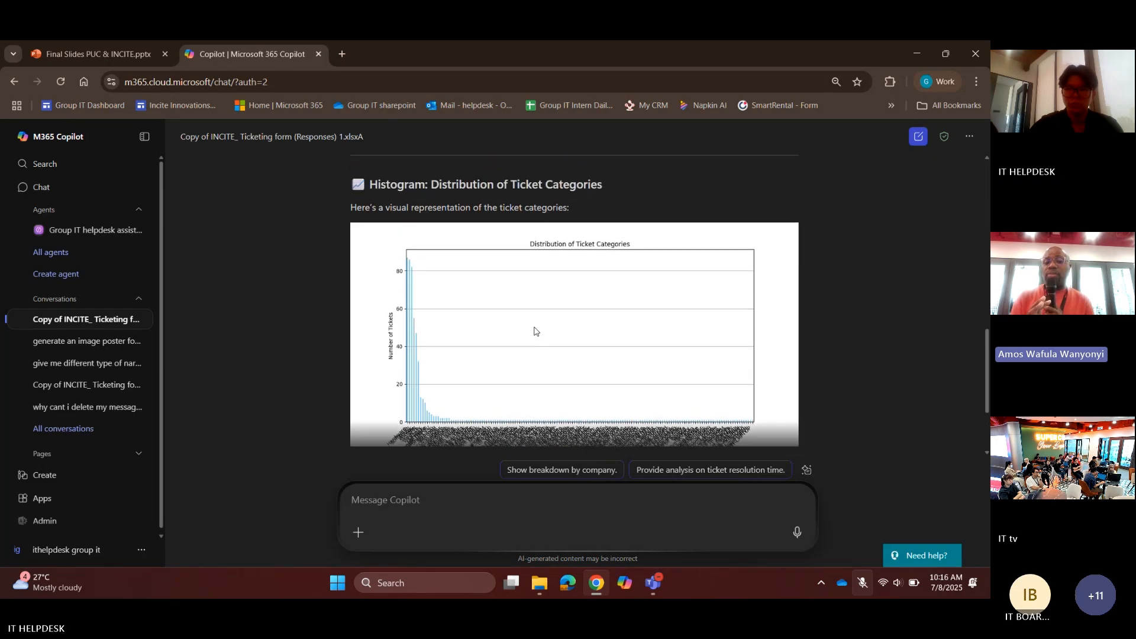
- Recheck the ticket counts per category in Copilot's reply against the histogram and read the follow-up question below it
{"action": "scroll", "coordinate": [534, 330], "scroll_direction": "up", "scroll_amount": 6}
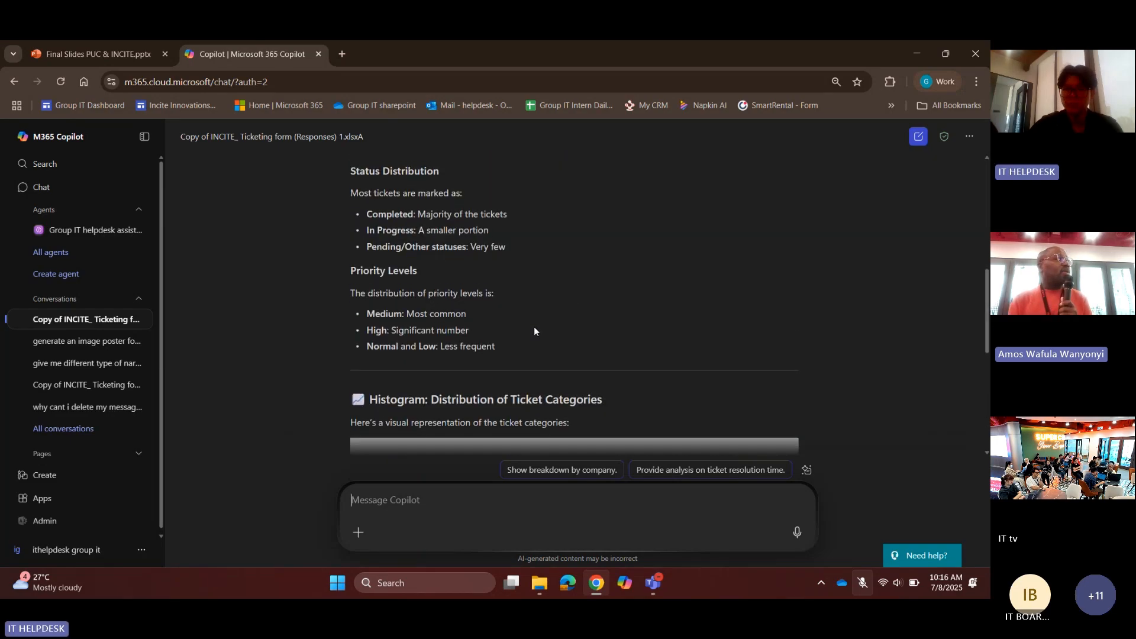
{"action": "scroll", "coordinate": [534, 326], "scroll_direction": "up", "scroll_amount": 3}
{"action": "scroll", "coordinate": [547, 329], "scroll_direction": "up", "scroll_amount": 1}
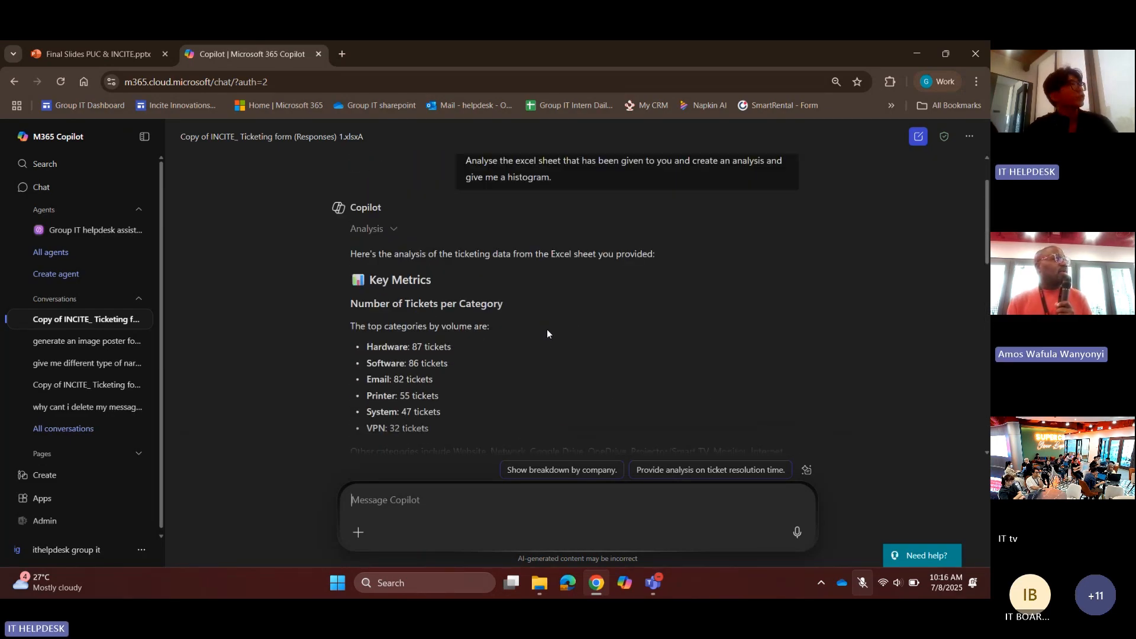
{"action": "scroll", "coordinate": [547, 329], "scroll_direction": "down", "scroll_amount": 2}
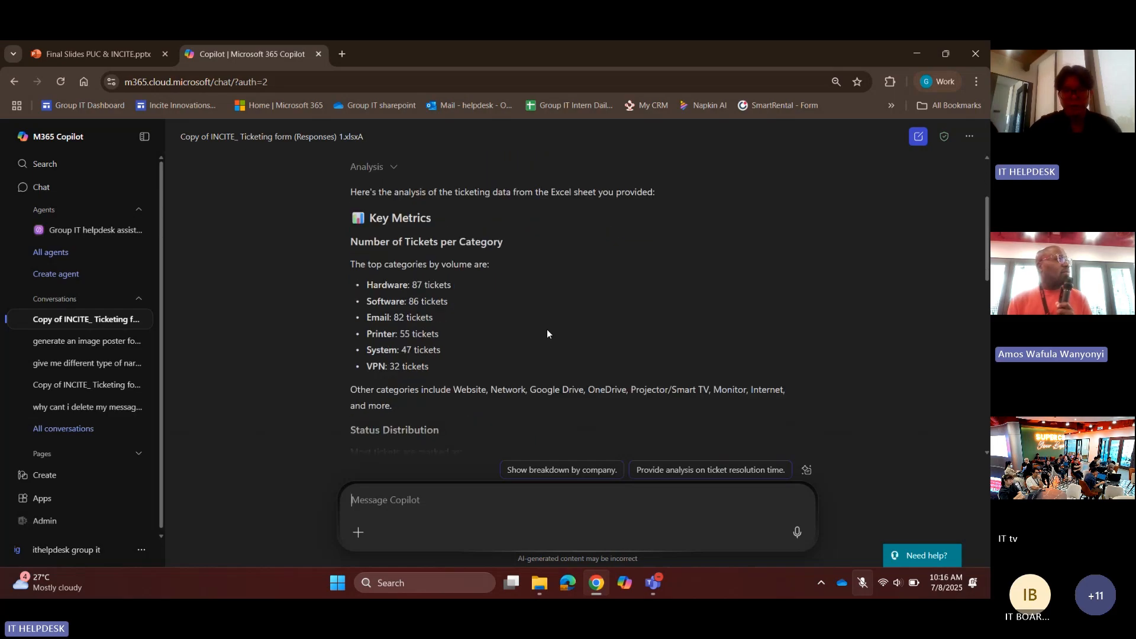
{"action": "scroll", "coordinate": [546, 329], "scroll_direction": "down", "scroll_amount": 8}
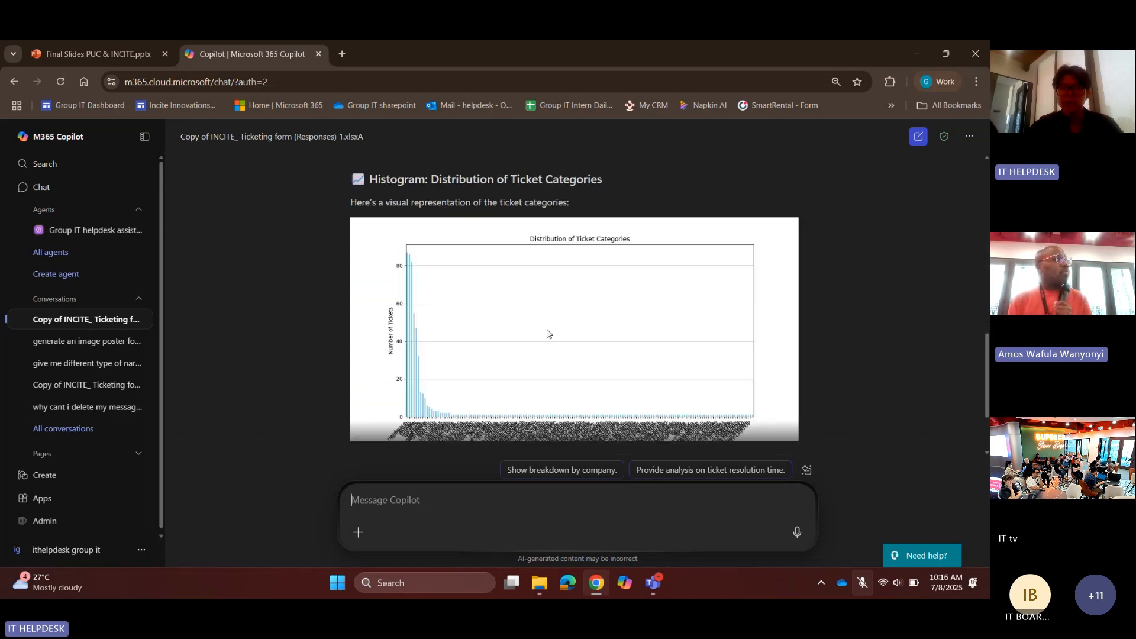
{"action": "scroll", "coordinate": [547, 333], "scroll_direction": "down", "scroll_amount": 2}
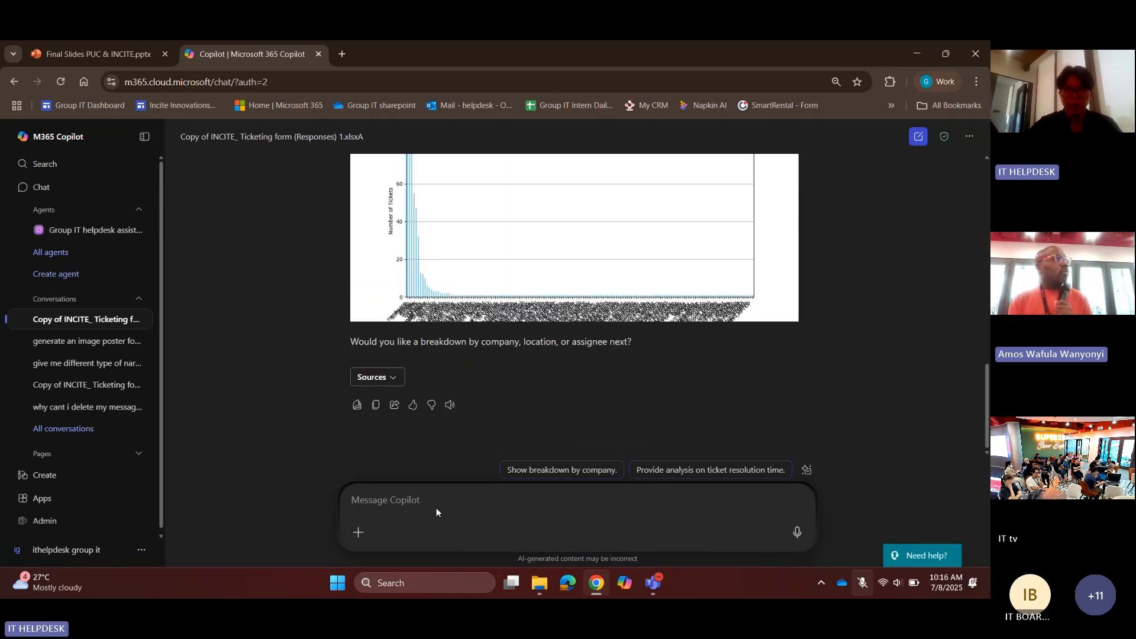
- Switch to the presentation and show slide 7, "How To Use Copilot for Document Generation"
{"action": "key", "text": "alt+Tab"}
{"action": "left_click", "coordinate": [105, 45]}
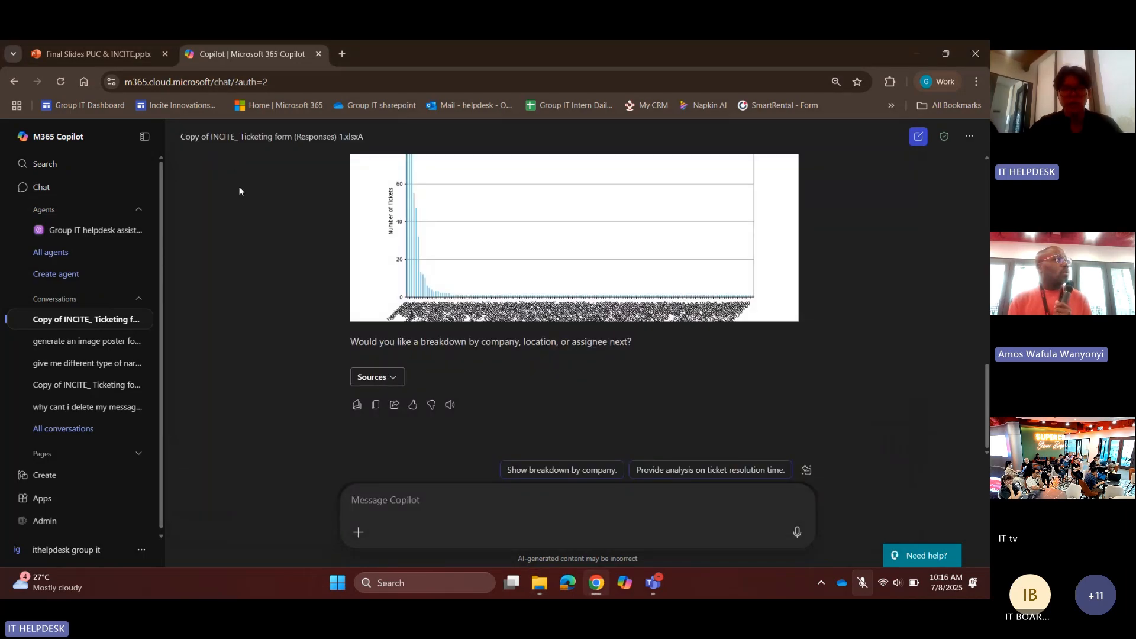
{"action": "left_click", "coordinate": [110, 46]}
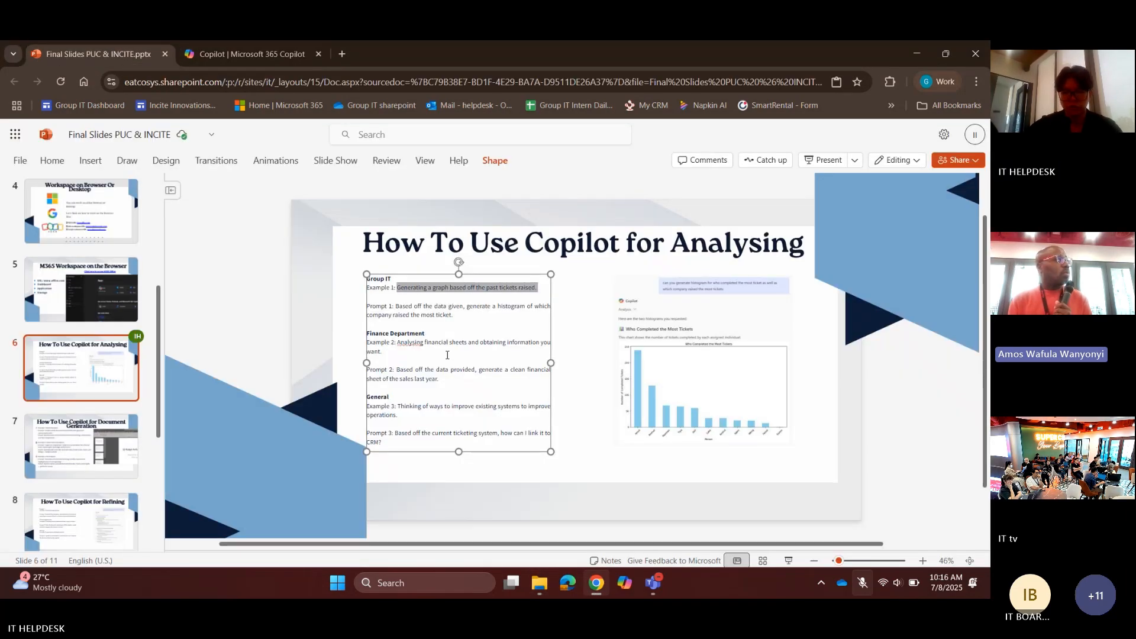
{"action": "left_click", "coordinate": [81, 445]}
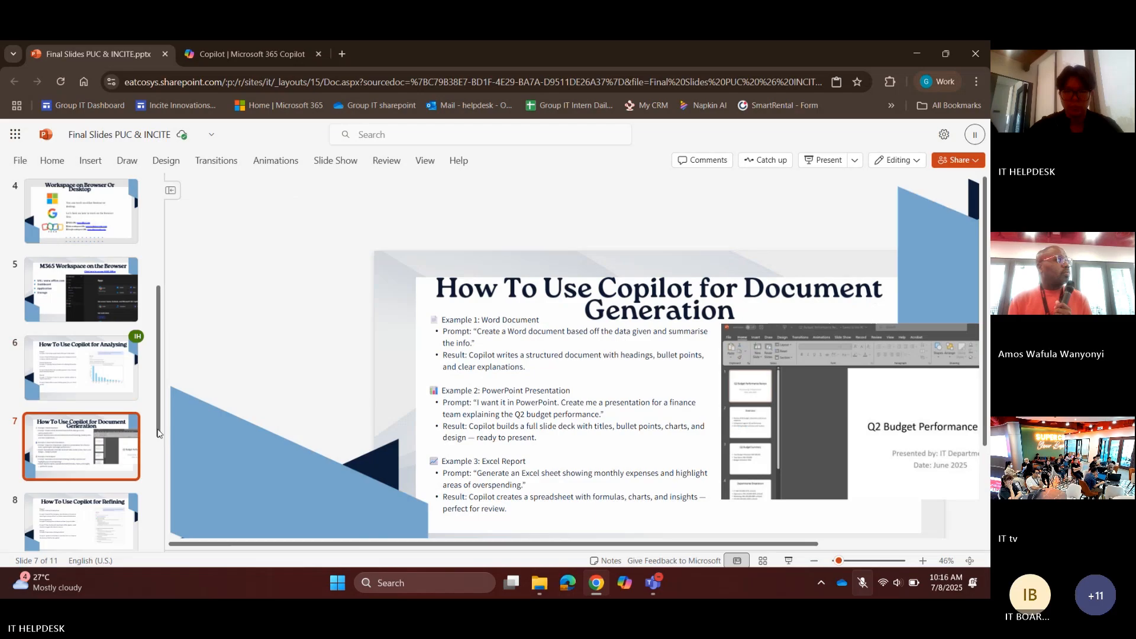
- Return to the Copilot chat and send the prompt "Please export this into a word document so its easier for me to access."
{"action": "left_click", "coordinate": [279, 47]}
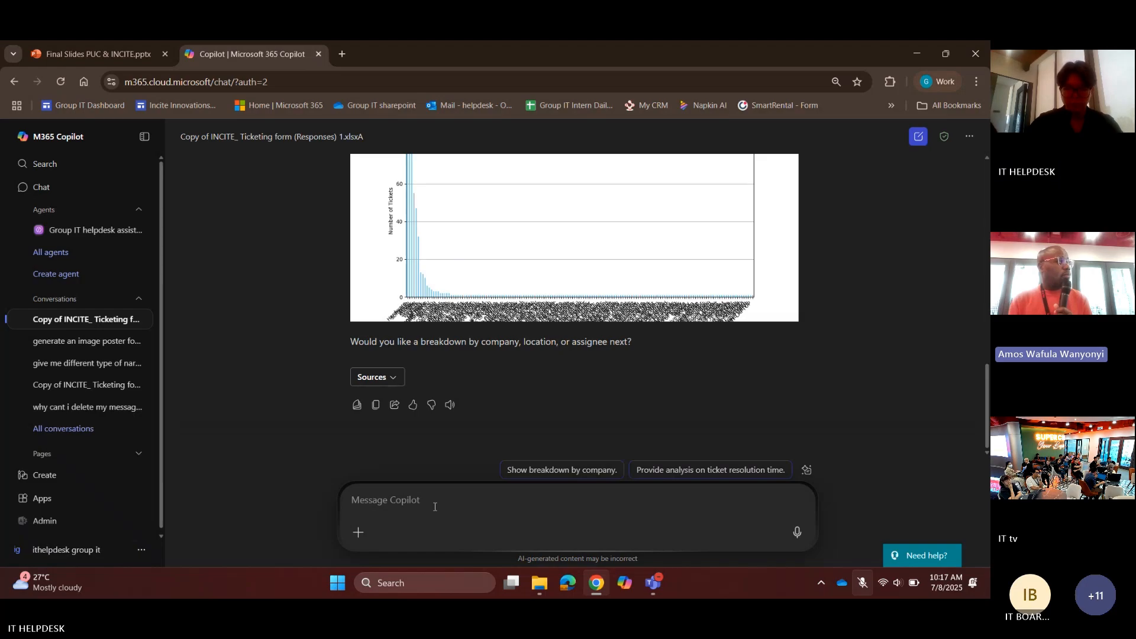
{"action": "type", "text": "Please export this into a word document so its easier for me"}
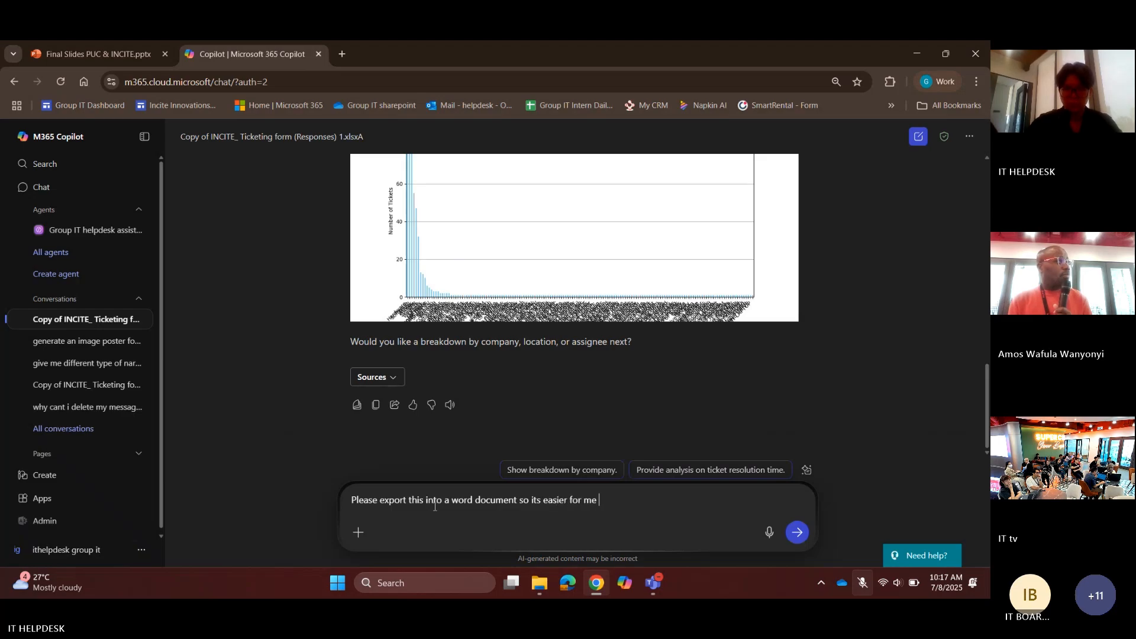
{"action": "type", "text": "to access."}
{"action": "key", "text": "Return"}
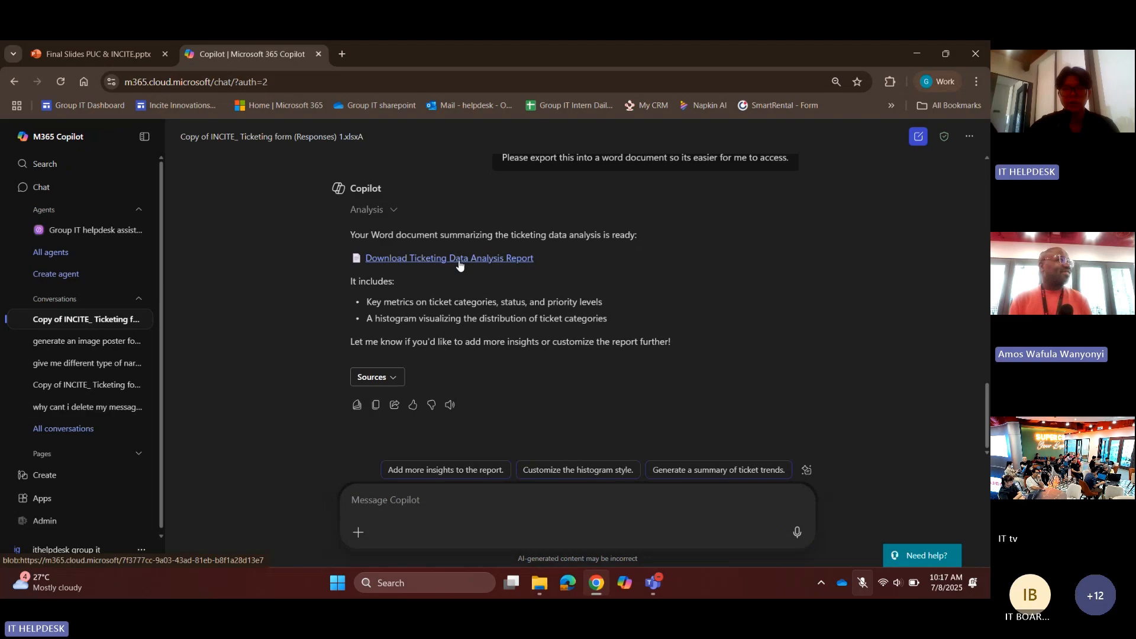
- Download the Ticketing Data Analysis Report from Copilot's reply and open it in a maximised Word window
{"action": "left_click", "coordinate": [459, 260]}
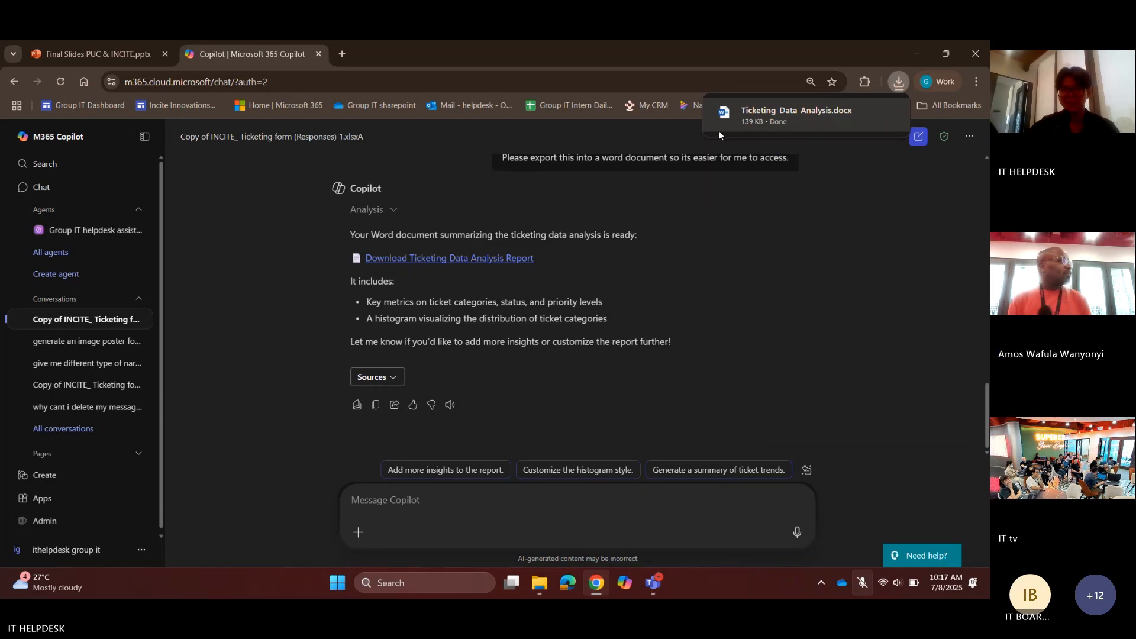
{"action": "left_click", "coordinate": [769, 118]}
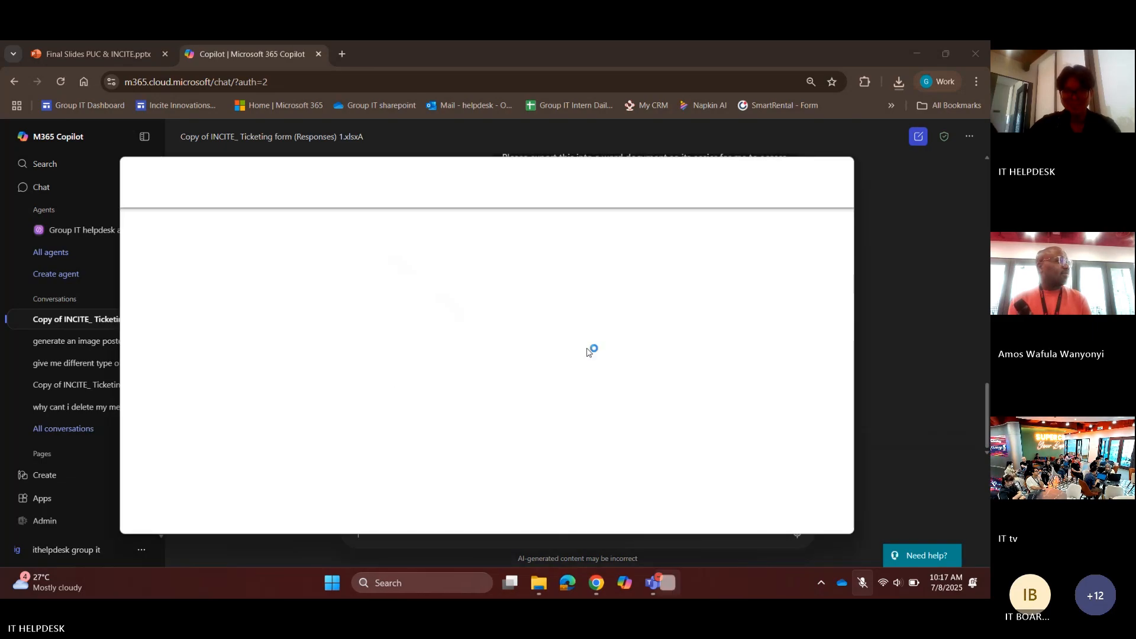
{"action": "left_click", "coordinate": [807, 172]}
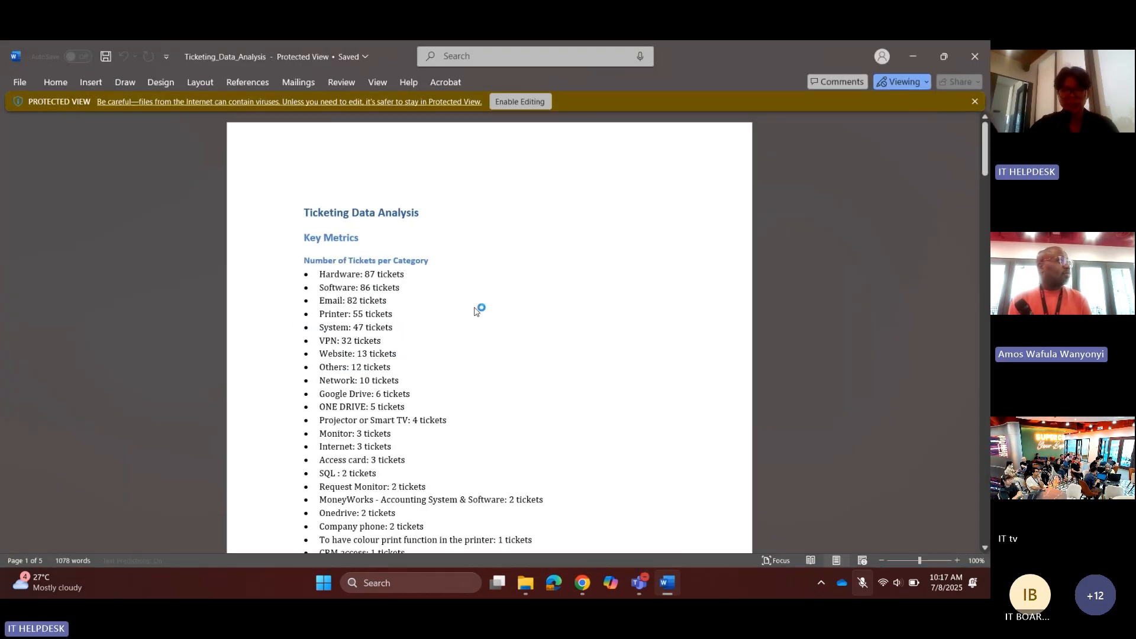
- Examine the list of tickets per category across the first pages of the Ticketing_Data_Analysis document
{"action": "scroll", "coordinate": [475, 308], "scroll_direction": "down", "scroll_amount": 2}
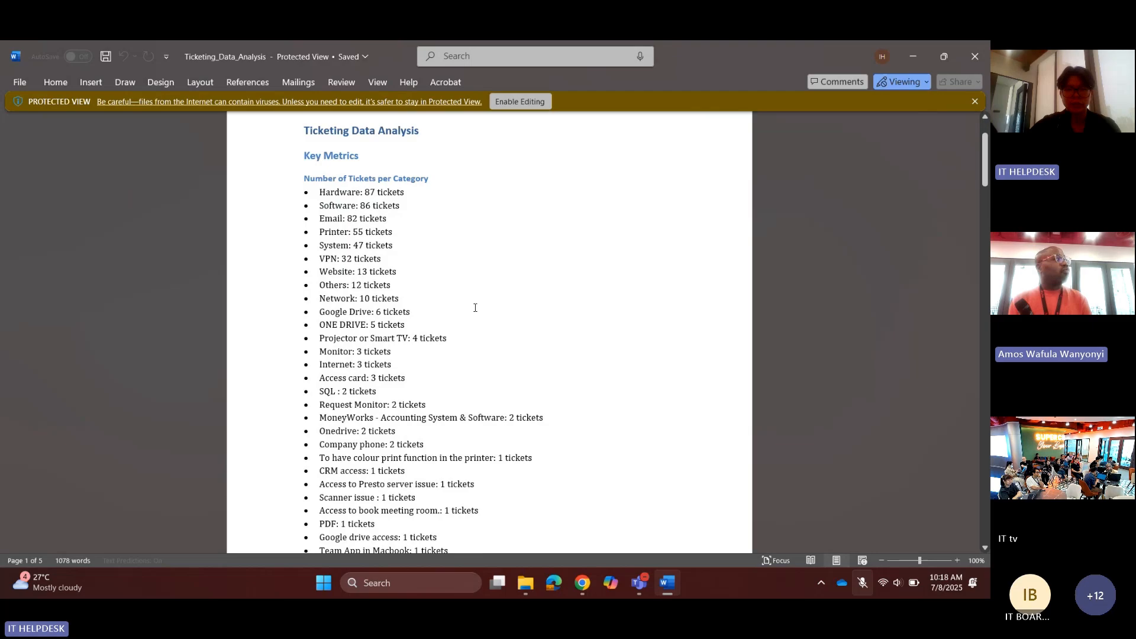
{"action": "scroll", "coordinate": [475, 308], "scroll_direction": "down", "scroll_amount": 2}
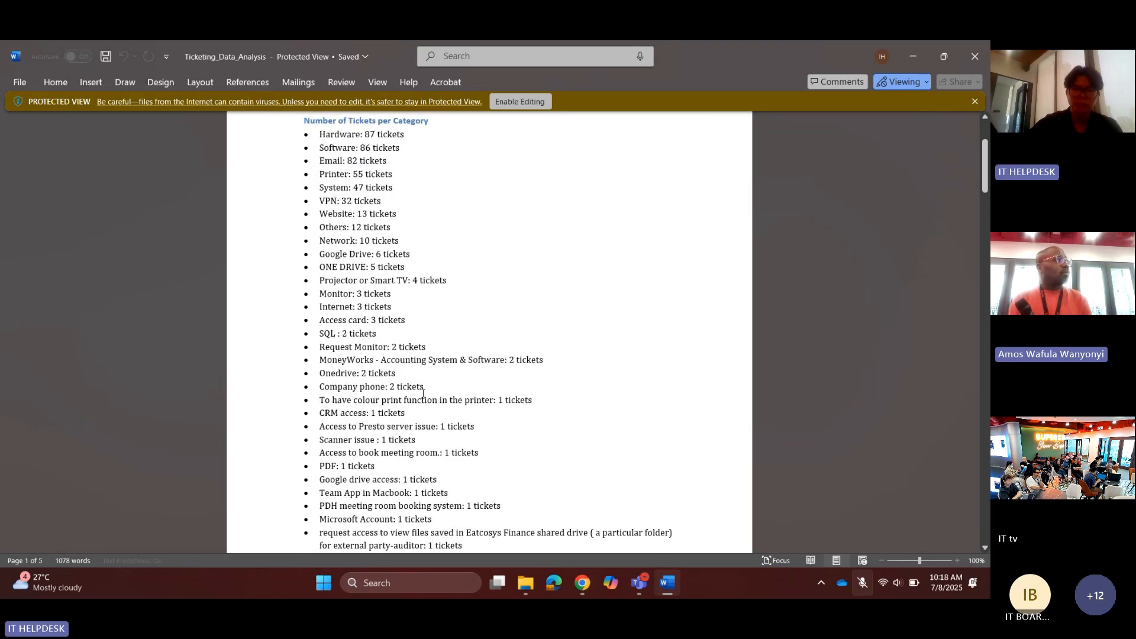
{"action": "scroll", "coordinate": [422, 394], "scroll_direction": "down", "scroll_amount": 4}
{"action": "scroll", "coordinate": [422, 394], "scroll_direction": "down", "scroll_amount": 12}
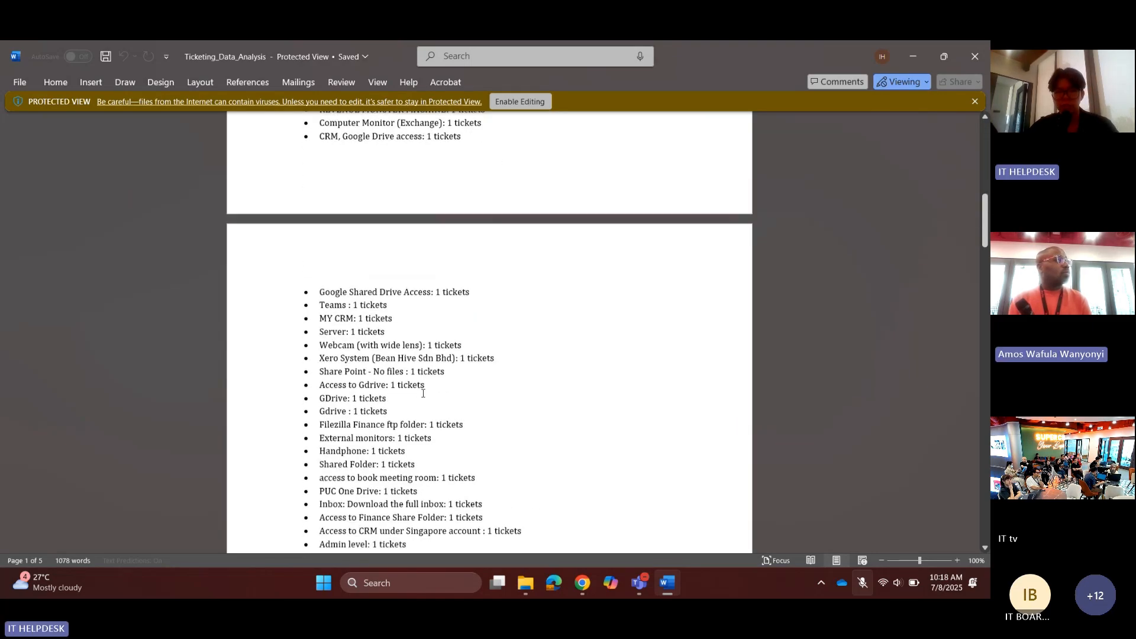
{"action": "scroll", "coordinate": [422, 394], "scroll_direction": "down", "scroll_amount": 17}
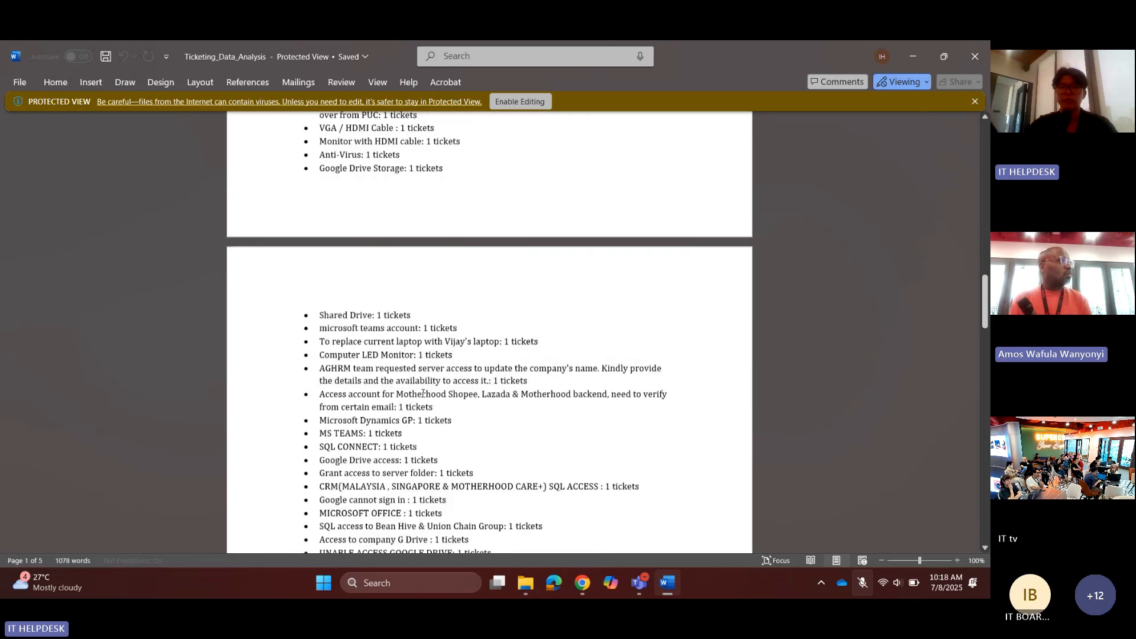
{"action": "scroll", "coordinate": [482, 335], "scroll_direction": "down", "scroll_amount": 9}
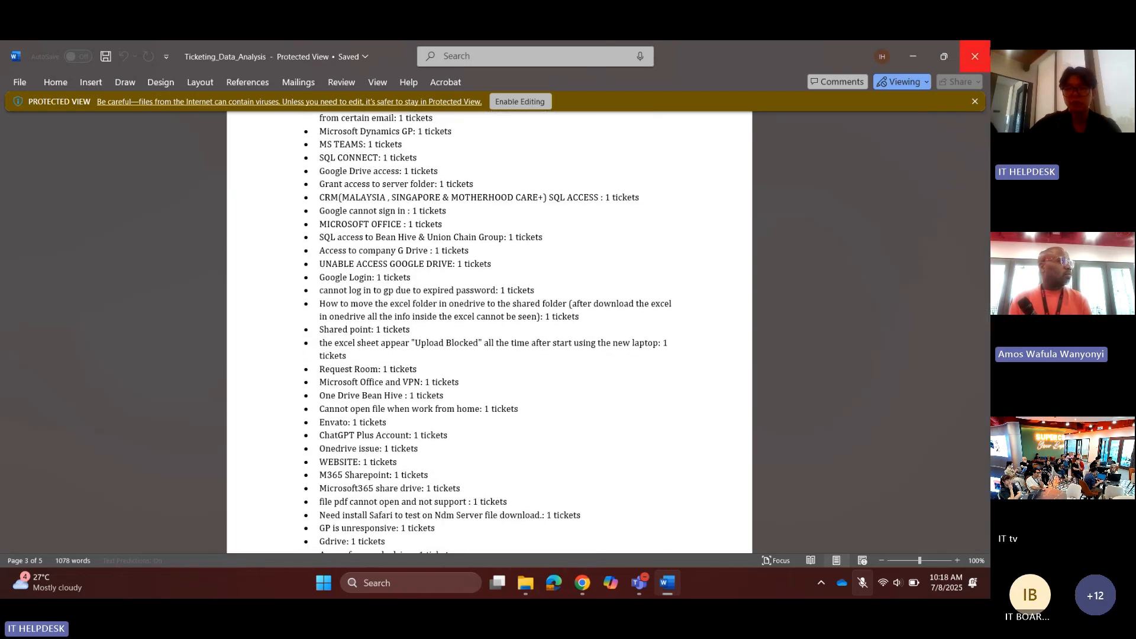
- Attach the Ticketing_Data_Analysis Word document from the Downloads folder to the Copilot message
{"action": "key", "text": "alt+Tab"}
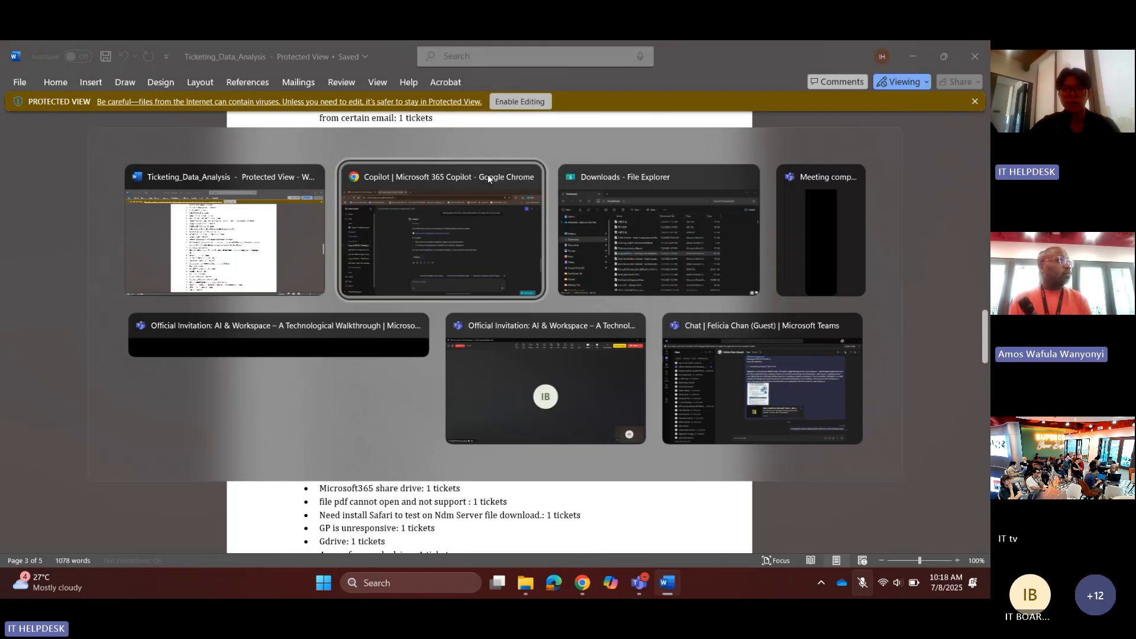
{"action": "left_click", "coordinate": [526, 591]}
{"action": "scroll", "coordinate": [496, 265], "scroll_direction": "up", "scroll_amount": 5}
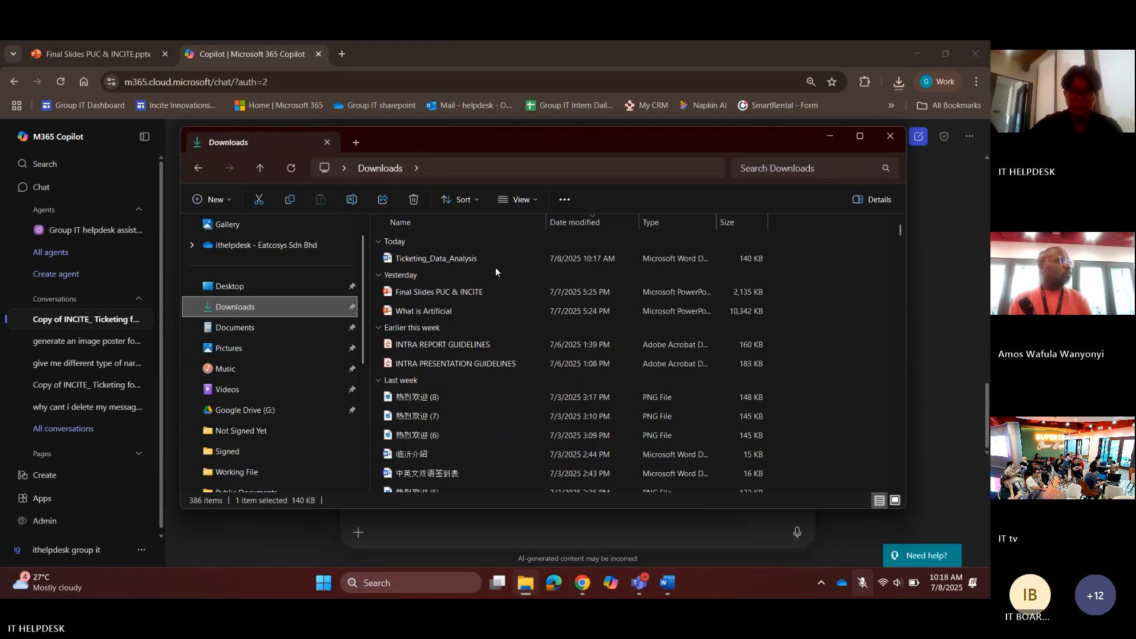
{"action": "left_click_drag", "start_coordinate": [463, 257], "coordinate": [541, 474]}
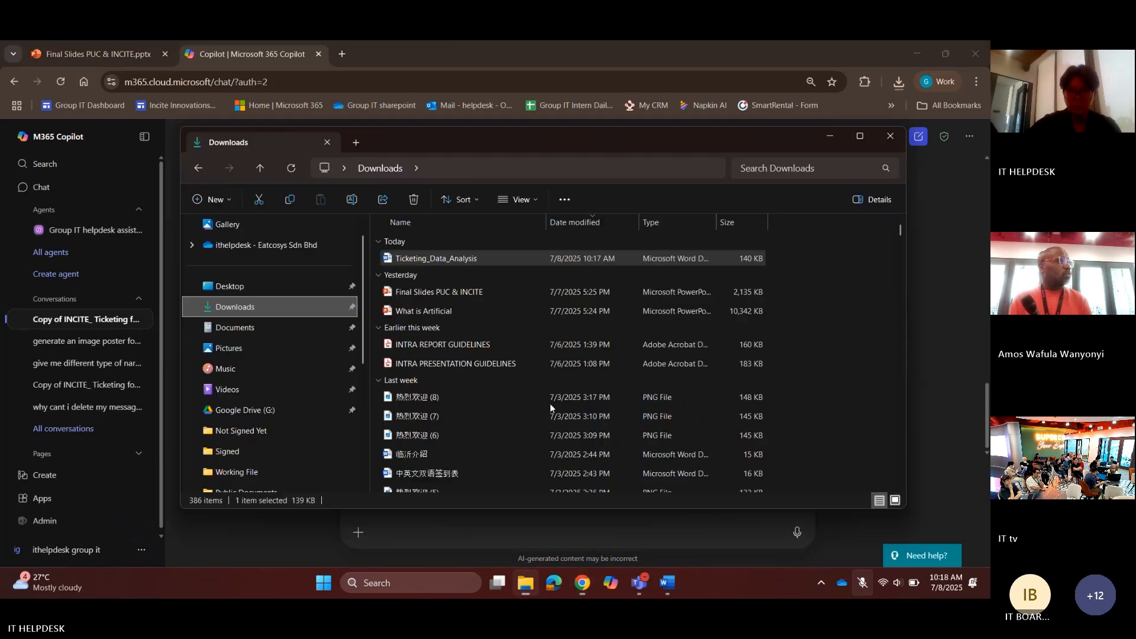
{"action": "key", "text": "alt+Tab"}
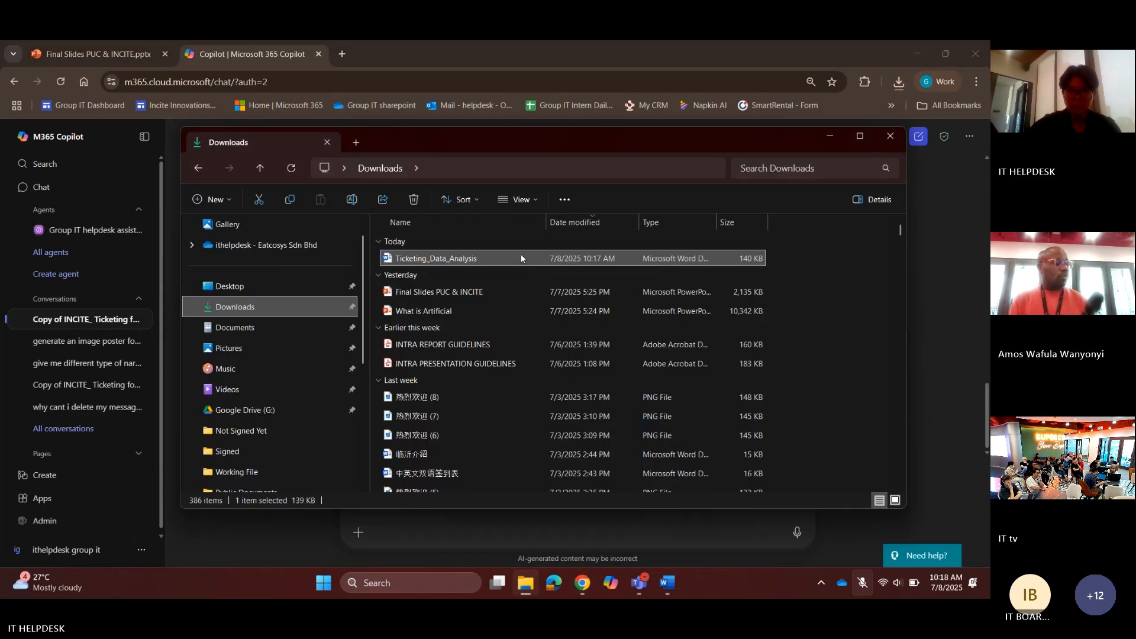
{"action": "left_click_drag", "start_coordinate": [523, 258], "coordinate": [602, 499]}
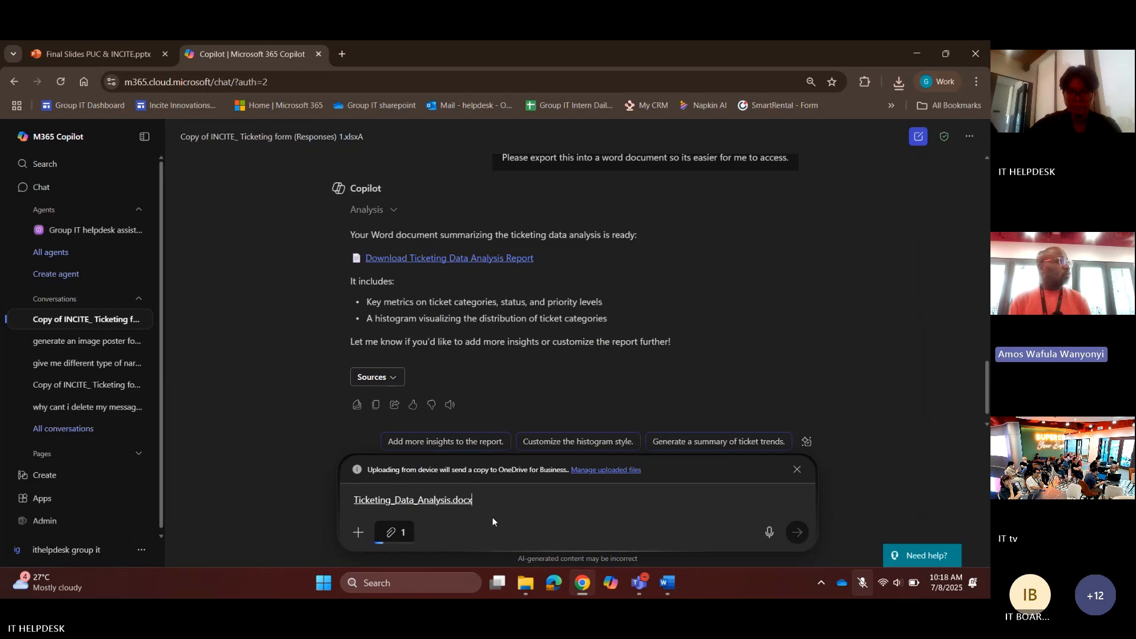
- Send the prompt "this is what you have given me. IT's a bit messy please refine it make it clearer and make suggestions to improve our system."
{"action": "type", "text": "t"}
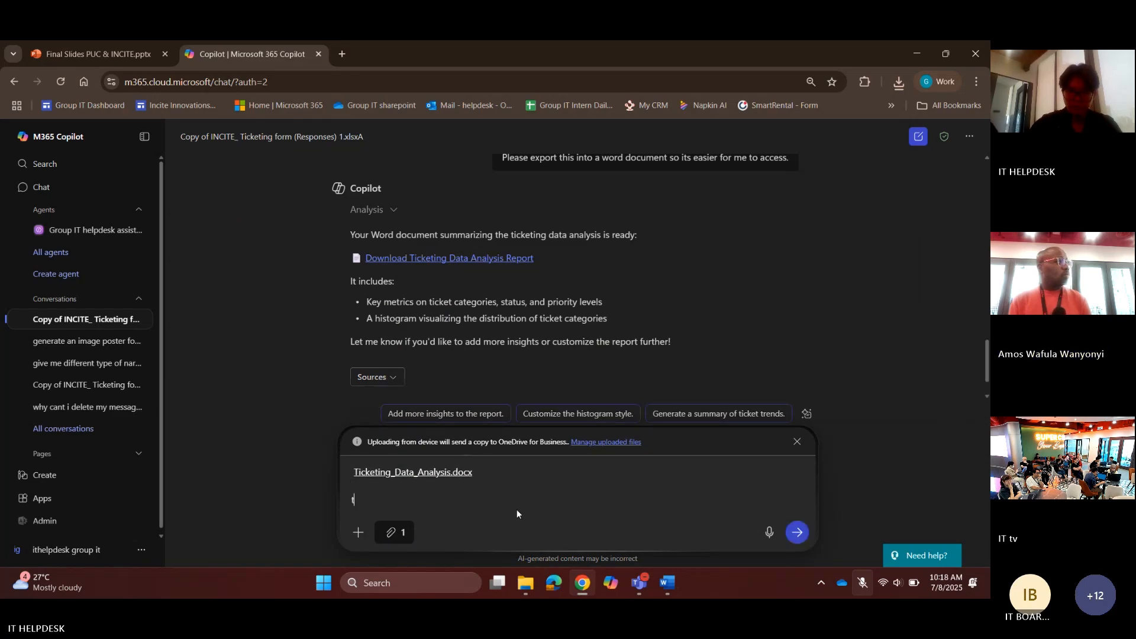
{"action": "type", "text": "his is what you ha"}
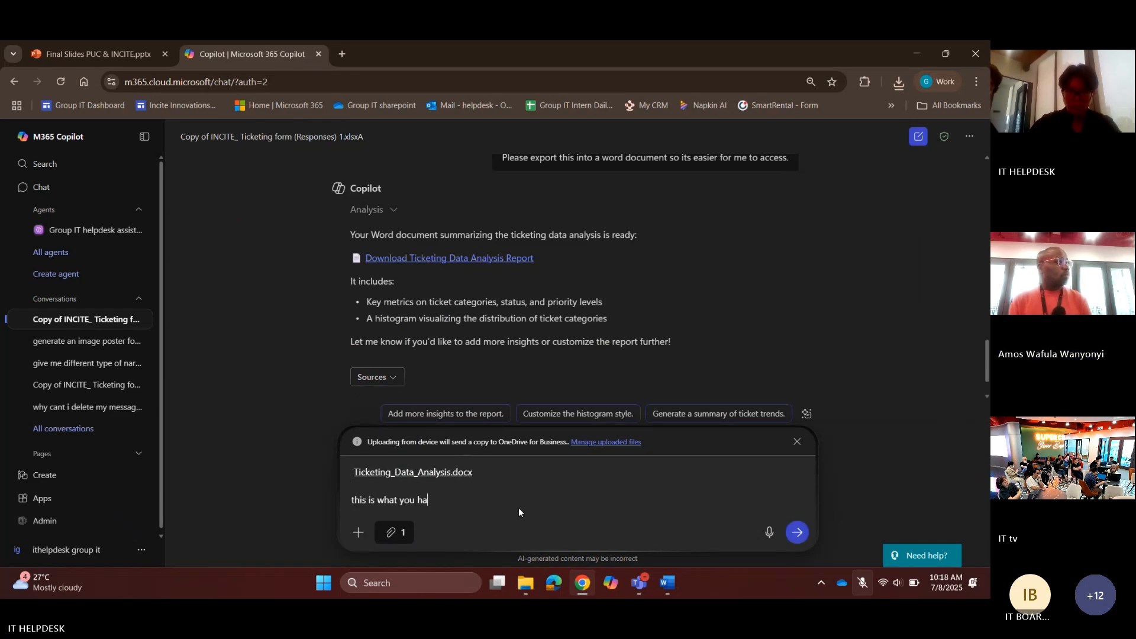
{"action": "type", "text": "ve given me."}
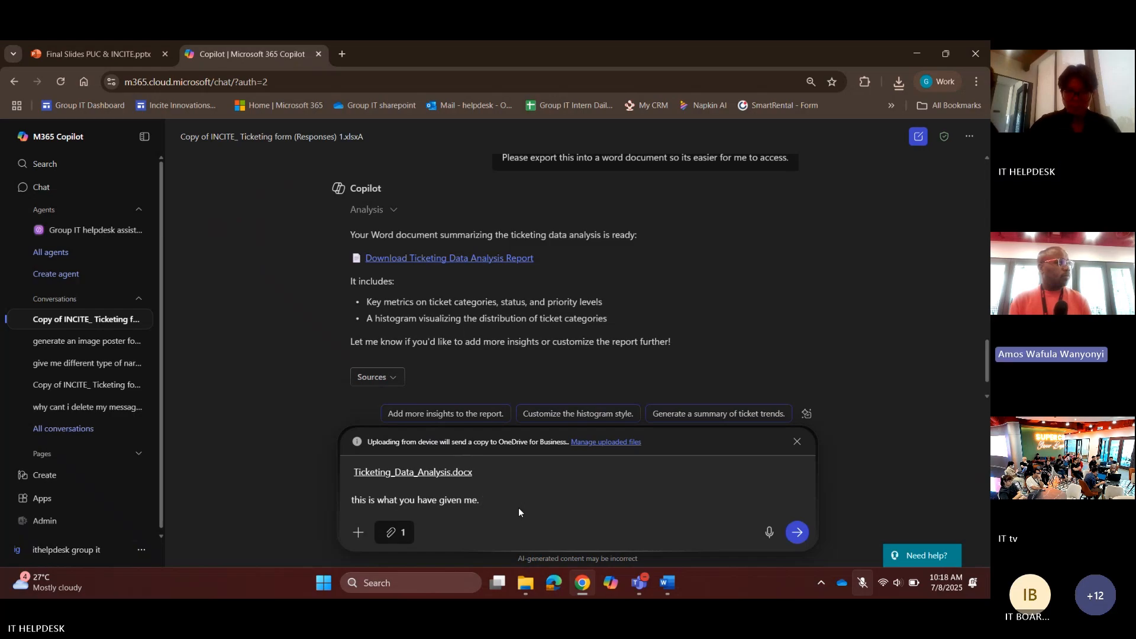
{"action": "type", "text": "IT's a bit me"}
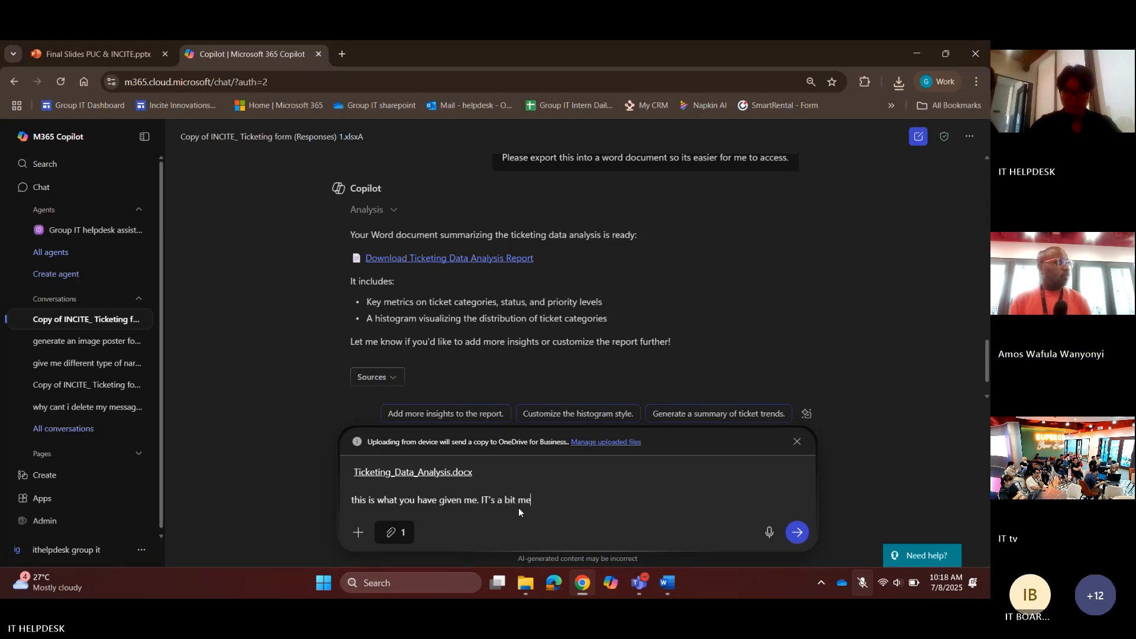
{"action": "type", "text": "ssy please refine i"}
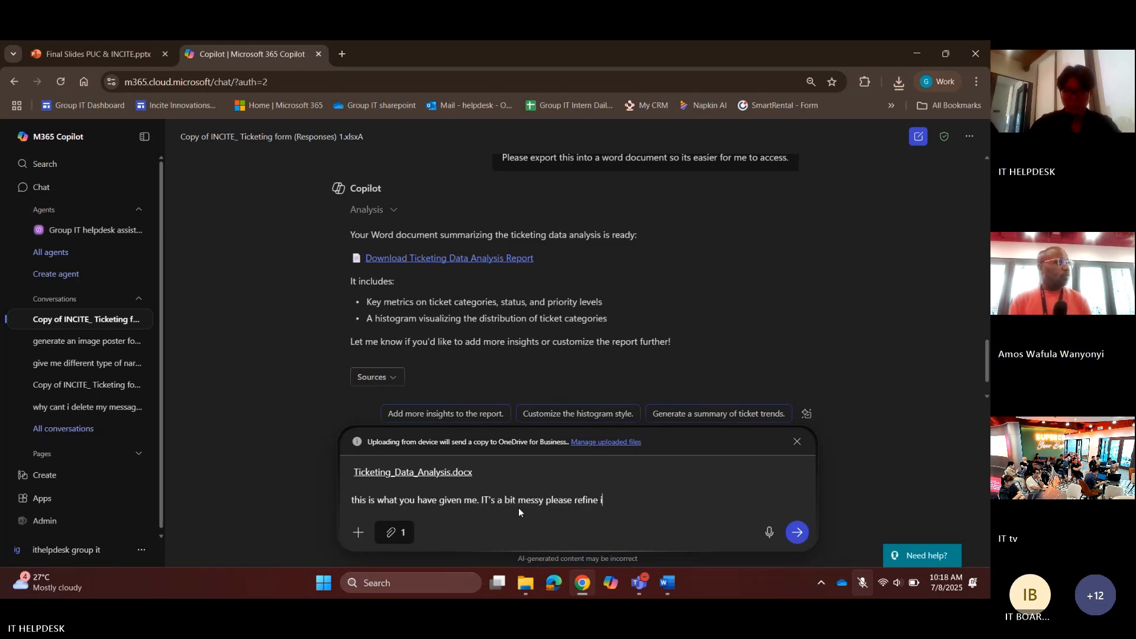
{"action": "type", "text": "t make it clearer and "}
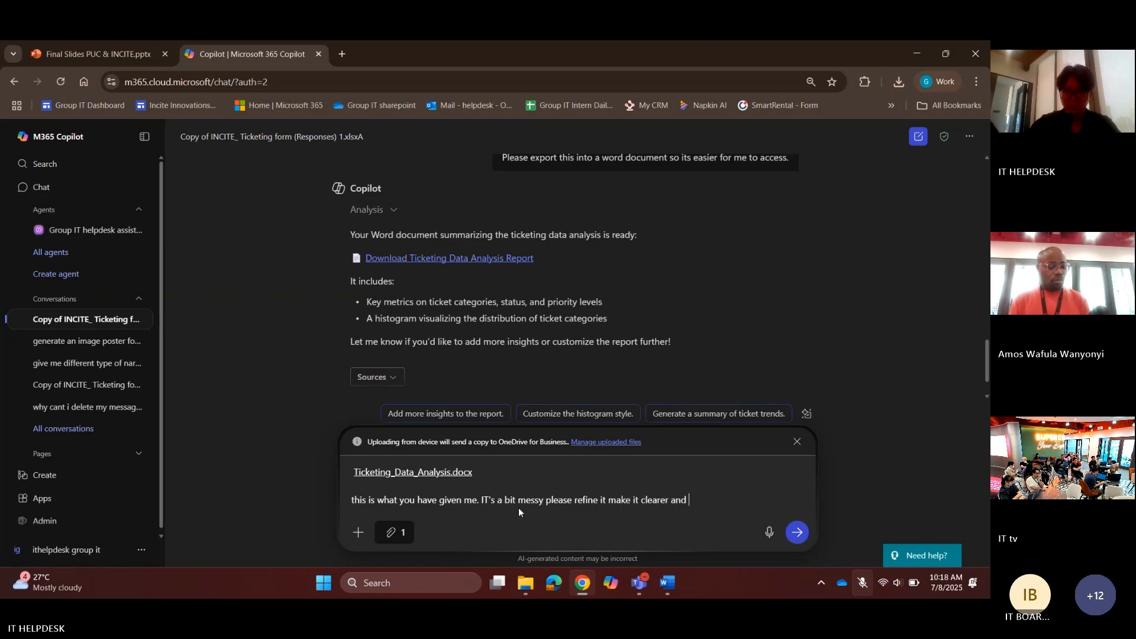
{"action": "type", "text": "make suggestions to i"}
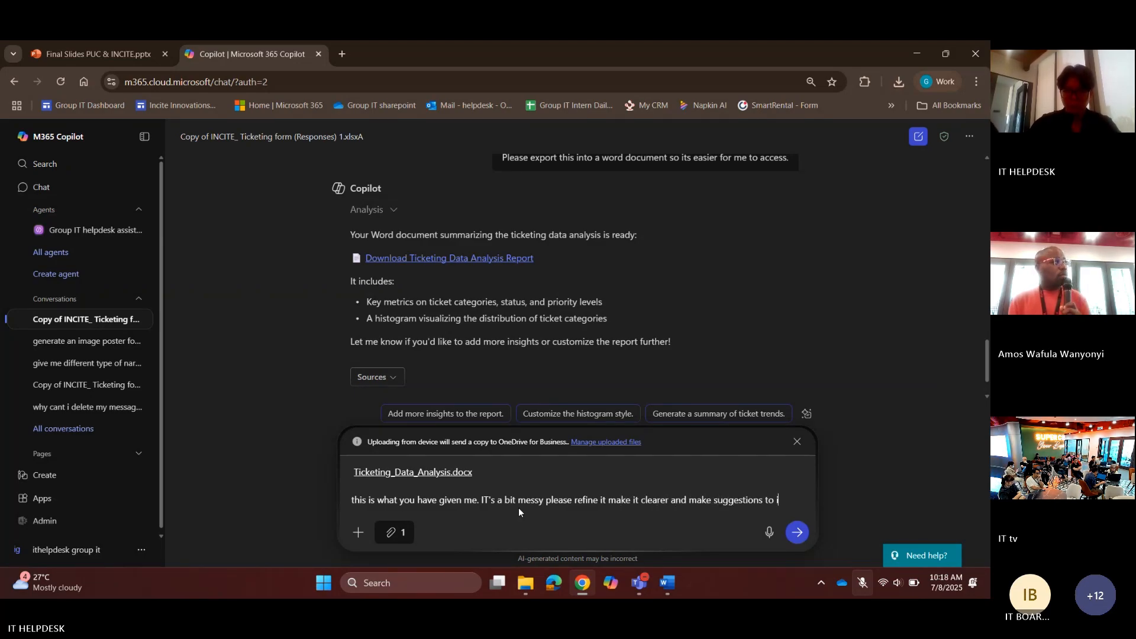
{"action": "type", "text": "mrpro"}
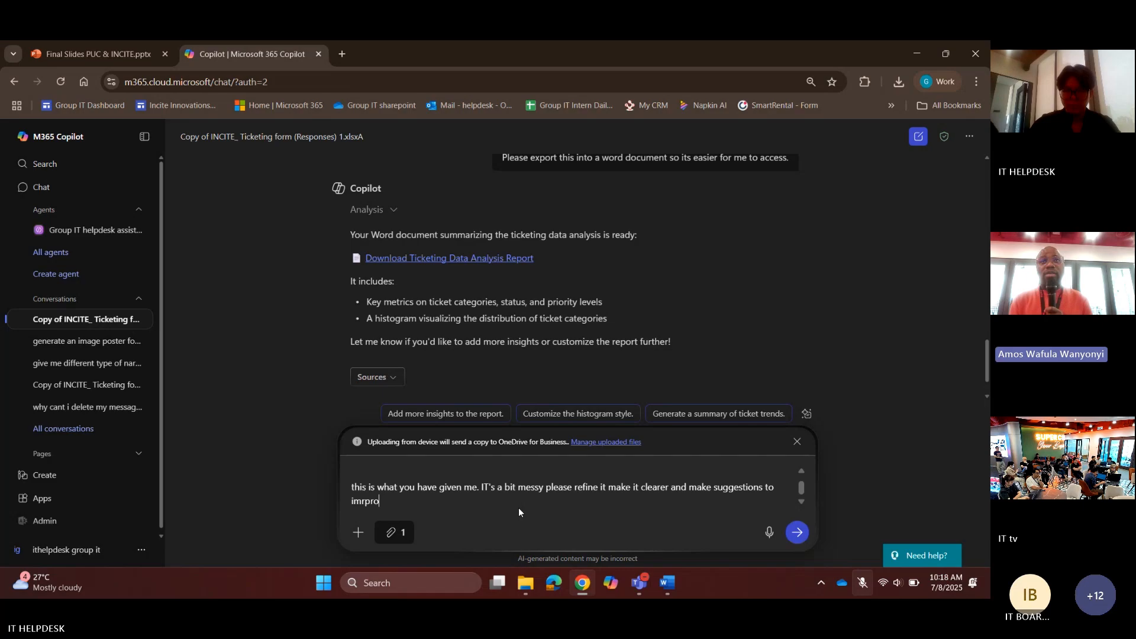
{"action": "key", "text": "BackSpace"}
{"action": "key", "text": "BackSpace"}
{"action": "key", "text": "BackSpace"}
{"action": "key", "text": "BackSpace"}
{"action": "type", "text": "prove our sys"}
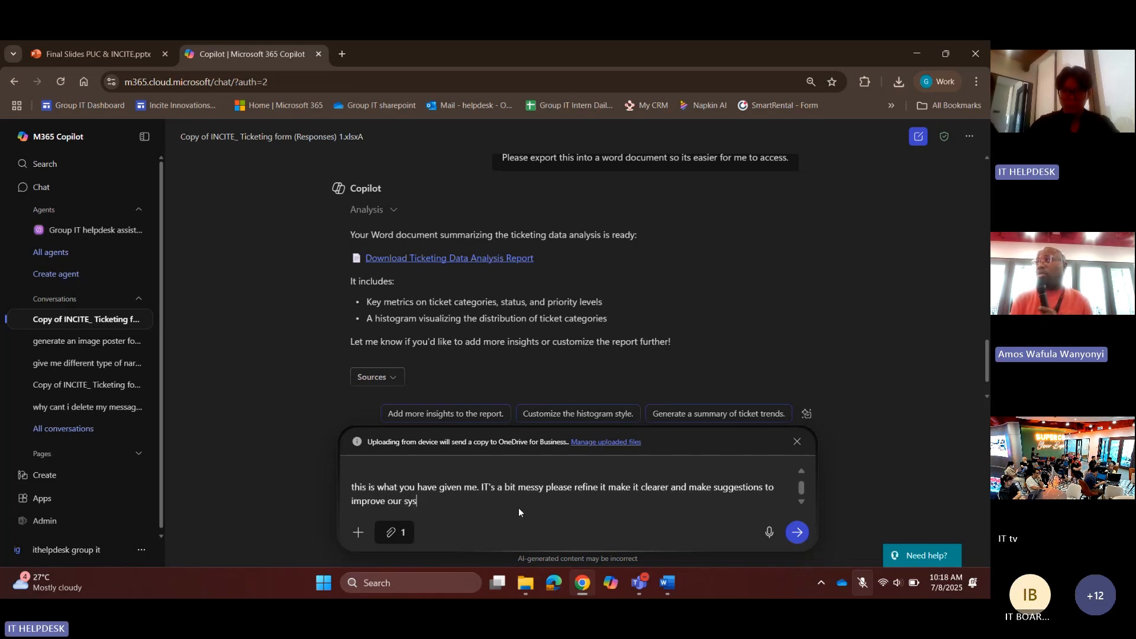
{"action": "type", "text": "tem."}
{"action": "key", "text": "Return"}
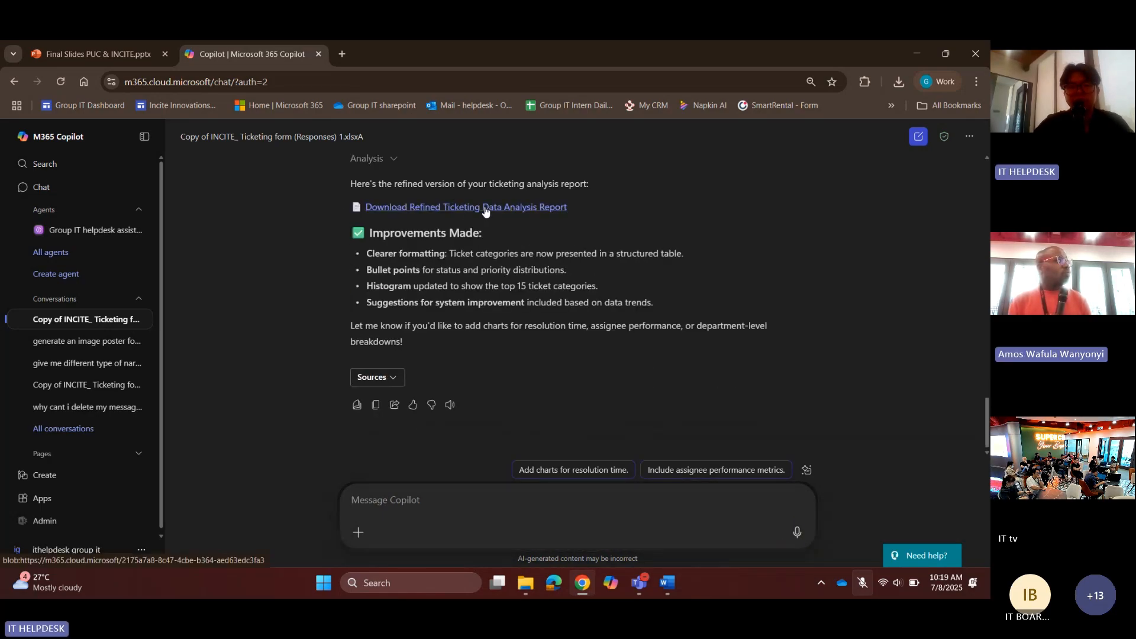
- Download the Refined Ticketing Data Analysis Report from Copilot's reply and open the document in Word
{"action": "left_click", "coordinate": [485, 207]}
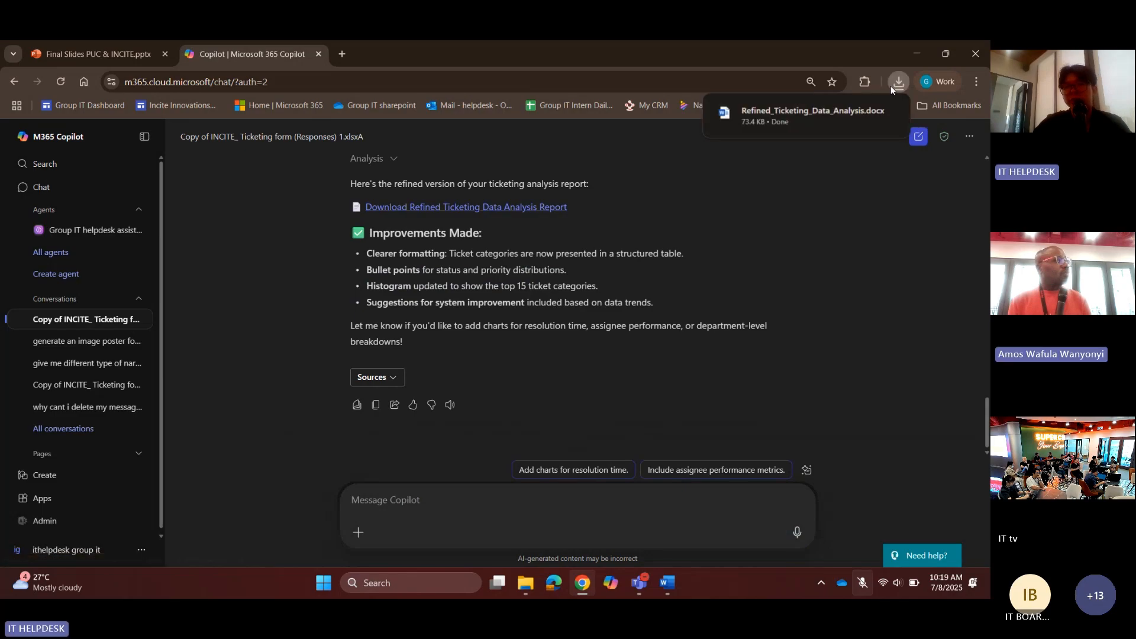
{"action": "left_click", "coordinate": [851, 104]}
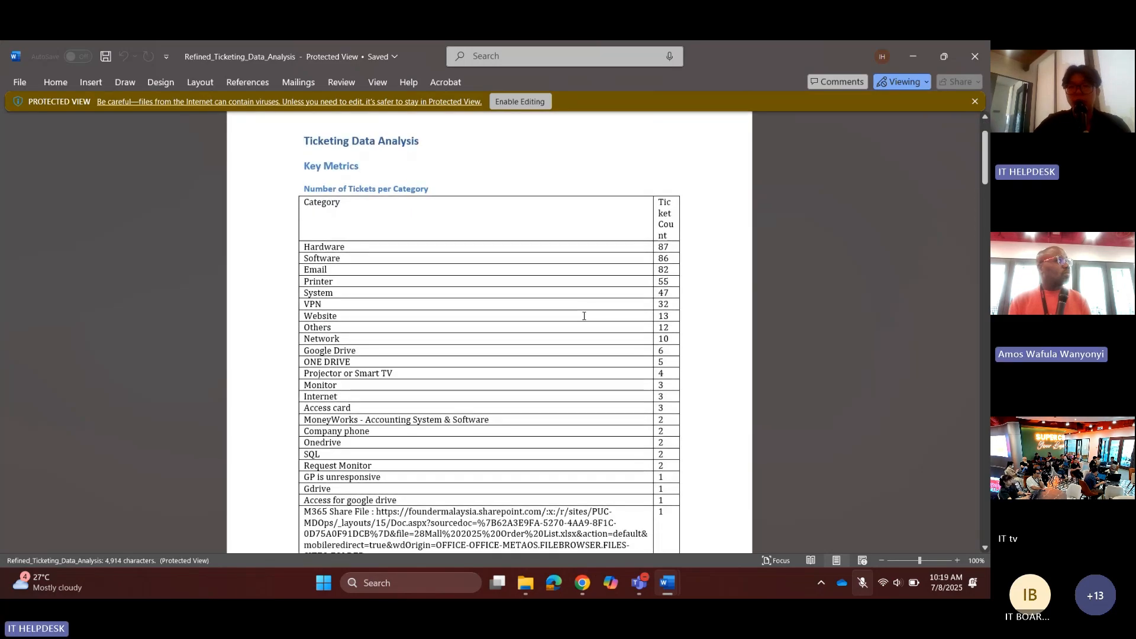
- Examine the refined report from the ticket category table through the histogram to the suggestions for improving the ticketing system
{"action": "scroll", "coordinate": [478, 353], "scroll_direction": "down", "scroll_amount": 4}
{"action": "scroll", "coordinate": [478, 353], "scroll_direction": "down", "scroll_amount": 15}
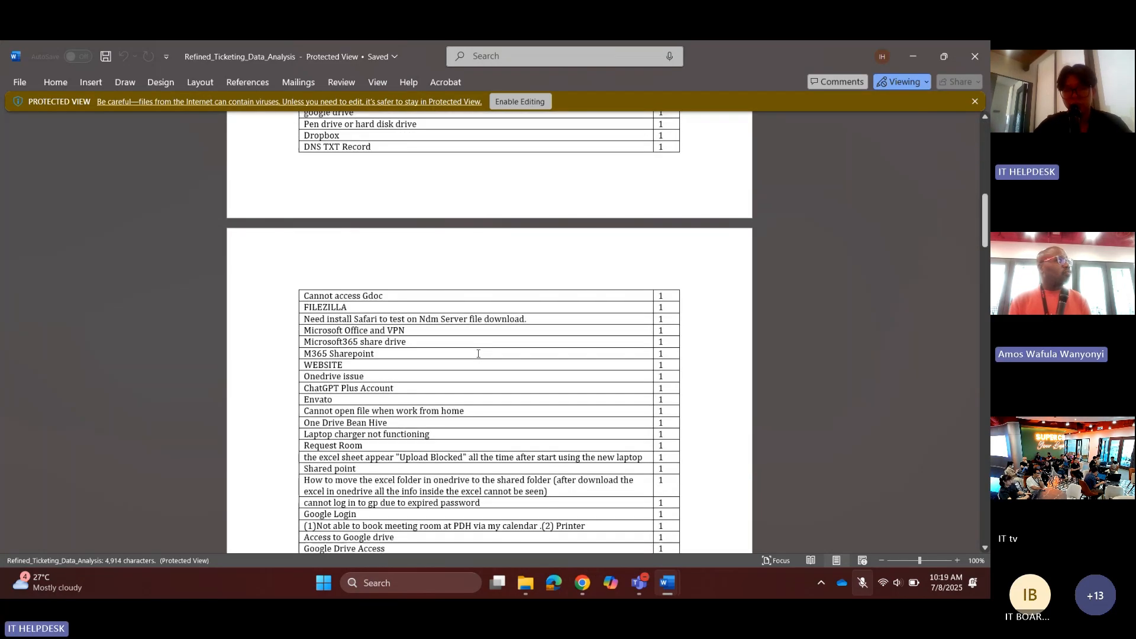
{"action": "scroll", "coordinate": [478, 353], "scroll_direction": "down", "scroll_amount": 20}
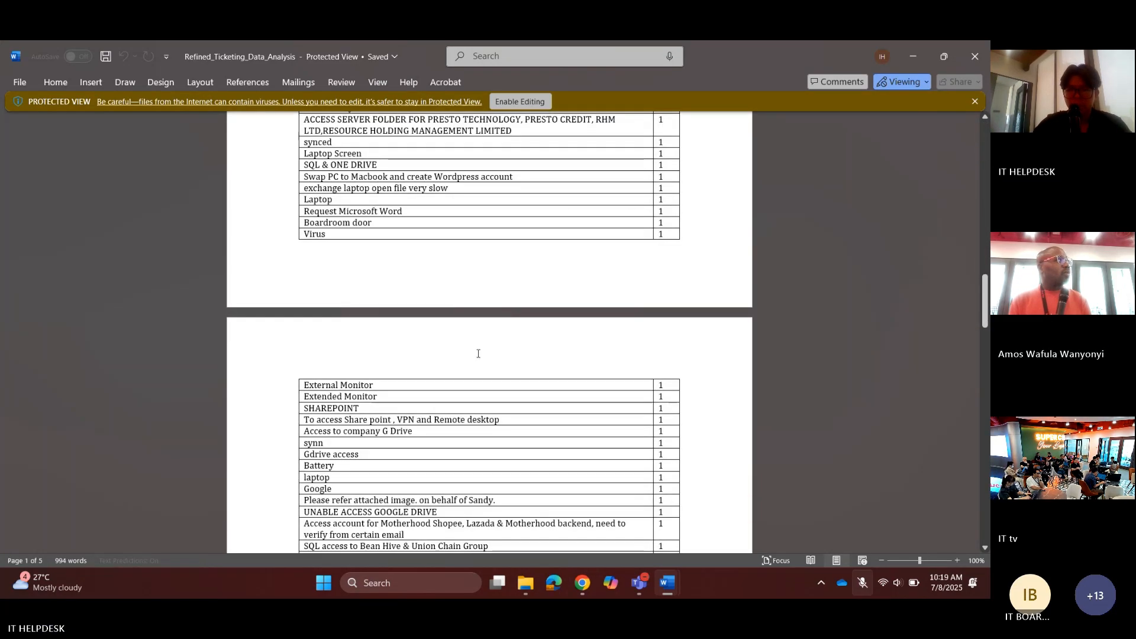
{"action": "scroll", "coordinate": [478, 353], "scroll_direction": "down", "scroll_amount": 3}
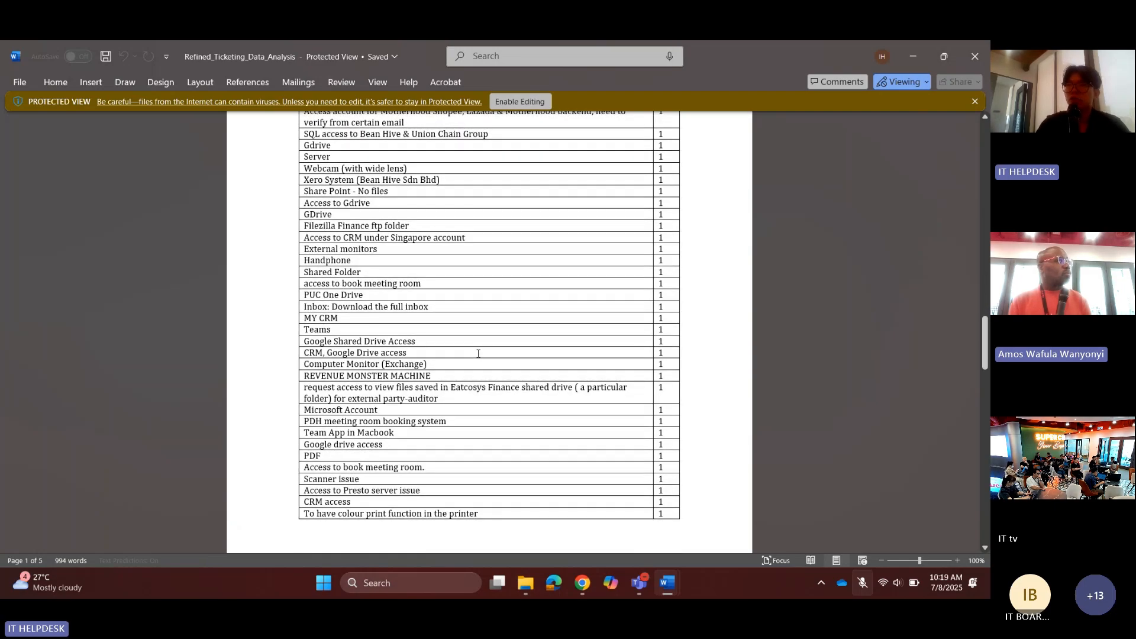
{"action": "scroll", "coordinate": [291, 381], "scroll_direction": "down", "scroll_amount": 6}
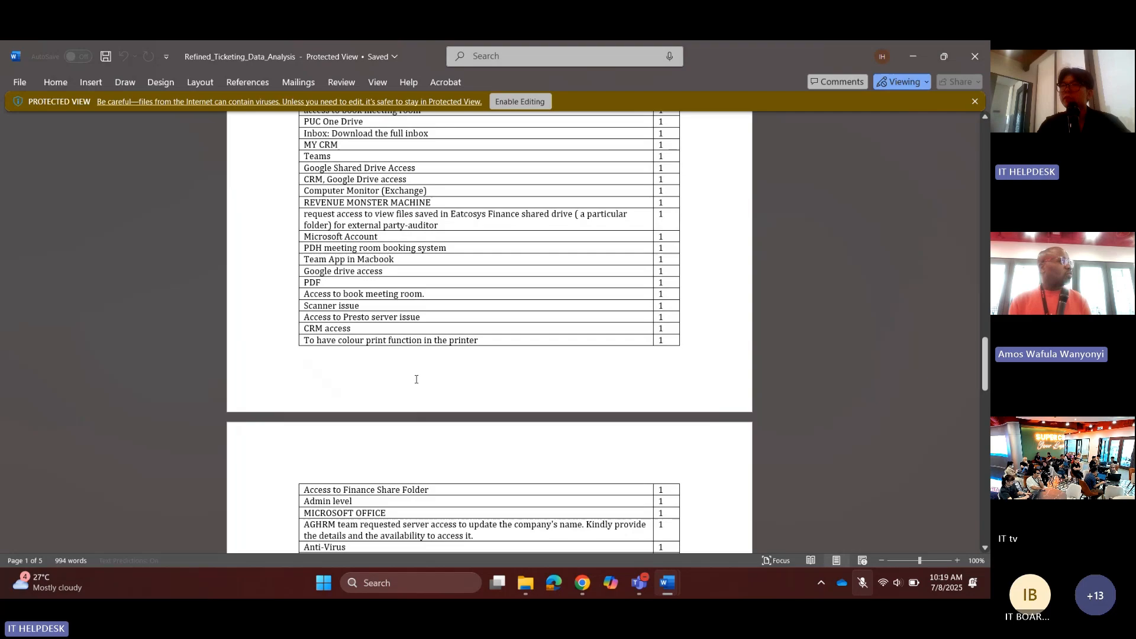
{"action": "scroll", "coordinate": [486, 296], "scroll_direction": "down", "scroll_amount": 18}
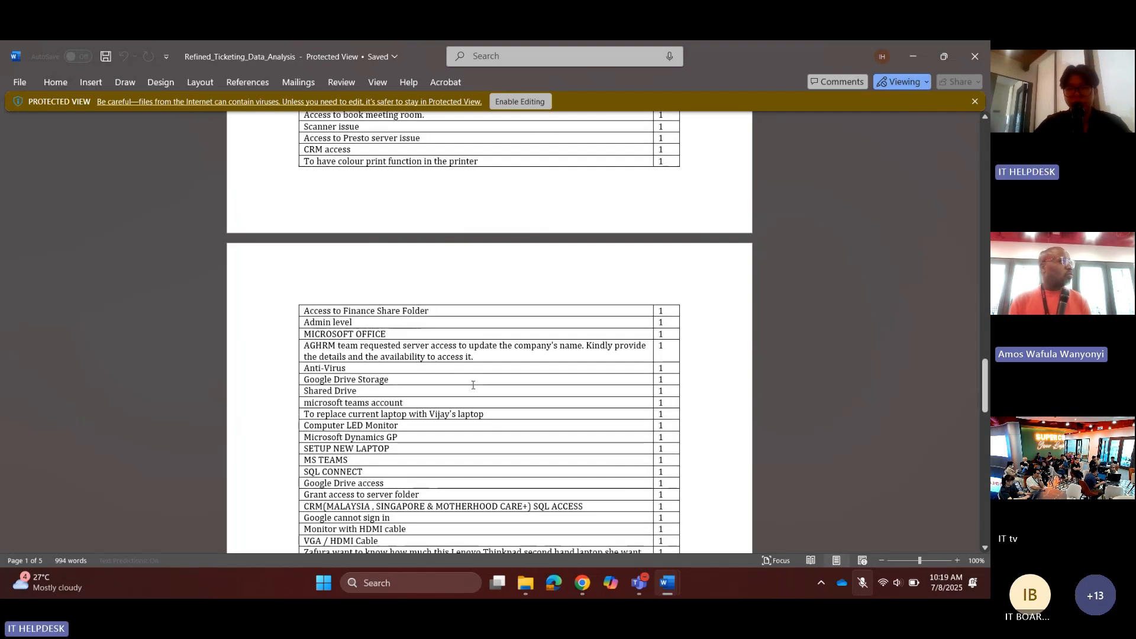
{"action": "scroll", "coordinate": [521, 332], "scroll_direction": "down", "scroll_amount": 11}
{"action": "scroll", "coordinate": [505, 373], "scroll_direction": "up", "scroll_amount": 6}
{"action": "scroll", "coordinate": [506, 378], "scroll_direction": "down", "scroll_amount": 15}
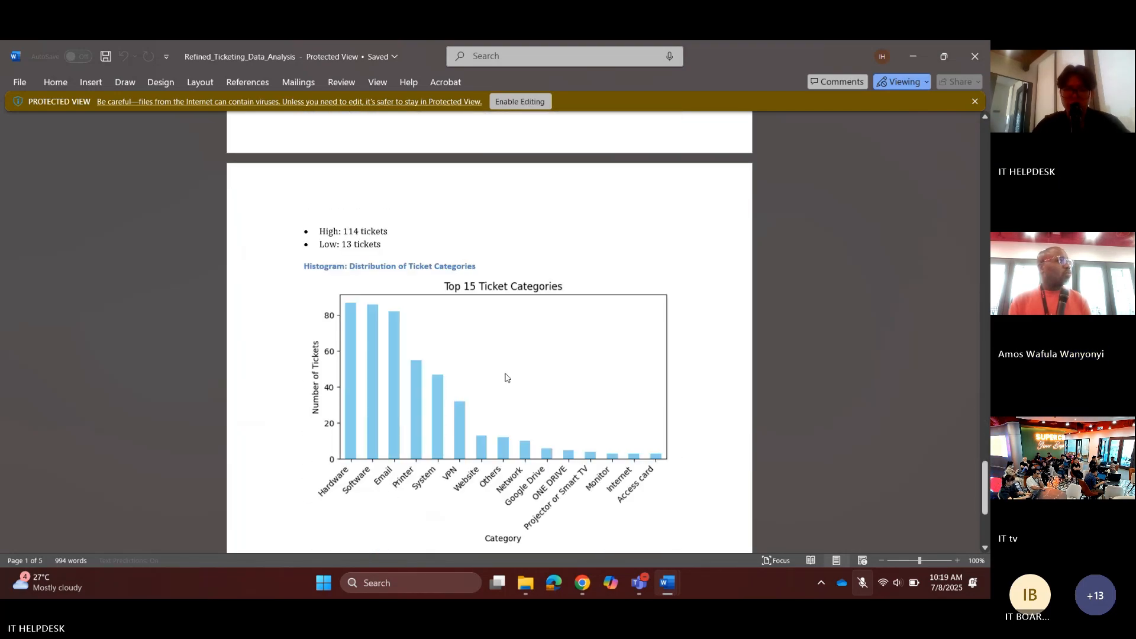
{"action": "scroll", "coordinate": [511, 424], "scroll_direction": "down", "scroll_amount": 5}
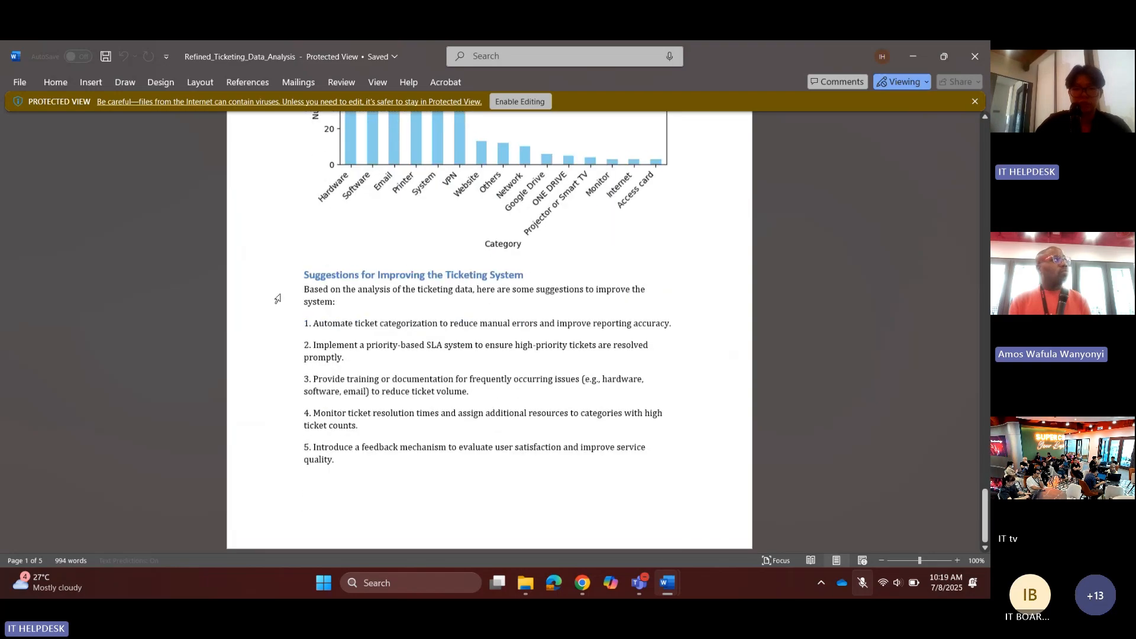
- Switch back to Chrome and show the slide "The Limitations of Copilot" in the Final Slides PUC & INCITE presentation
{"action": "mouse_move", "coordinate": [583, 588]}
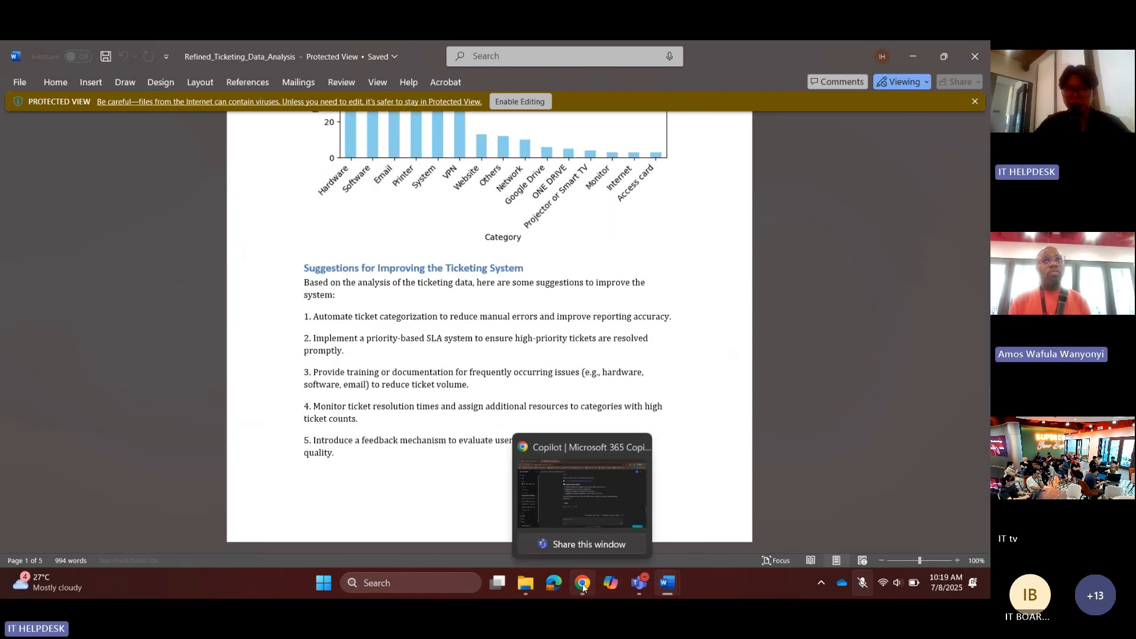
{"action": "left_click", "coordinate": [582, 588]}
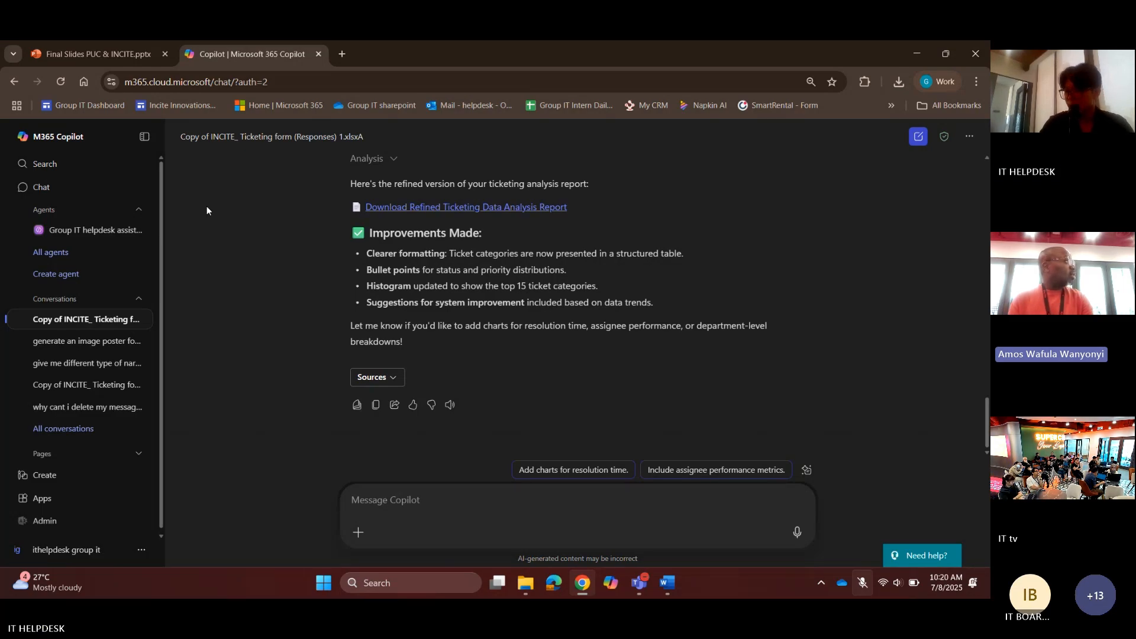
{"action": "left_click", "coordinate": [68, 44]}
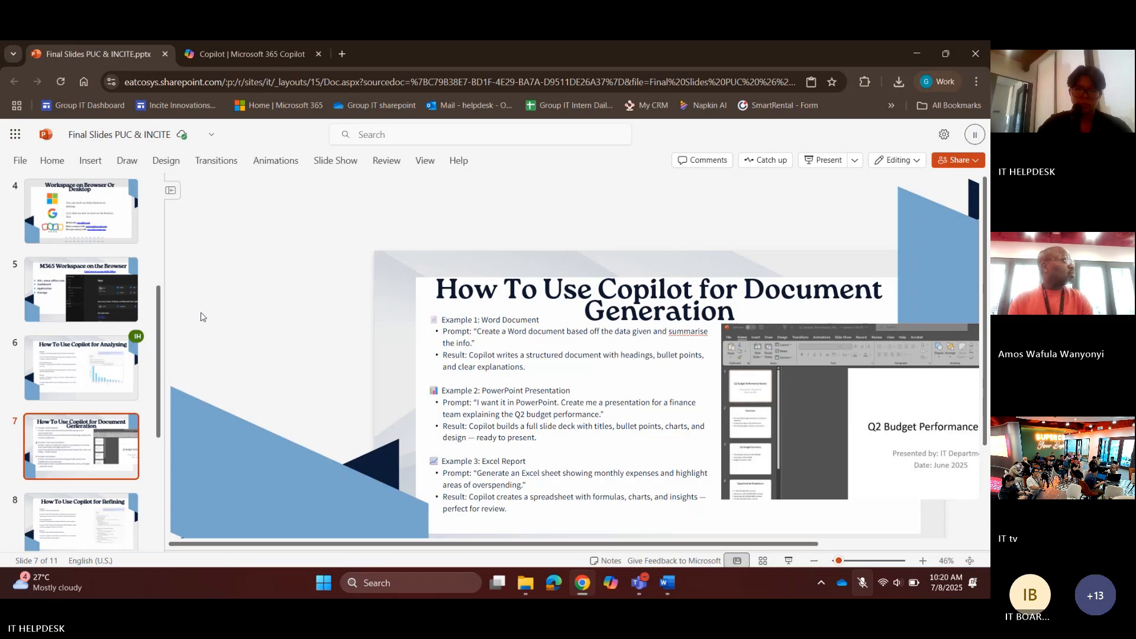
{"action": "scroll", "coordinate": [88, 414], "scroll_direction": "down", "scroll_amount": 5}
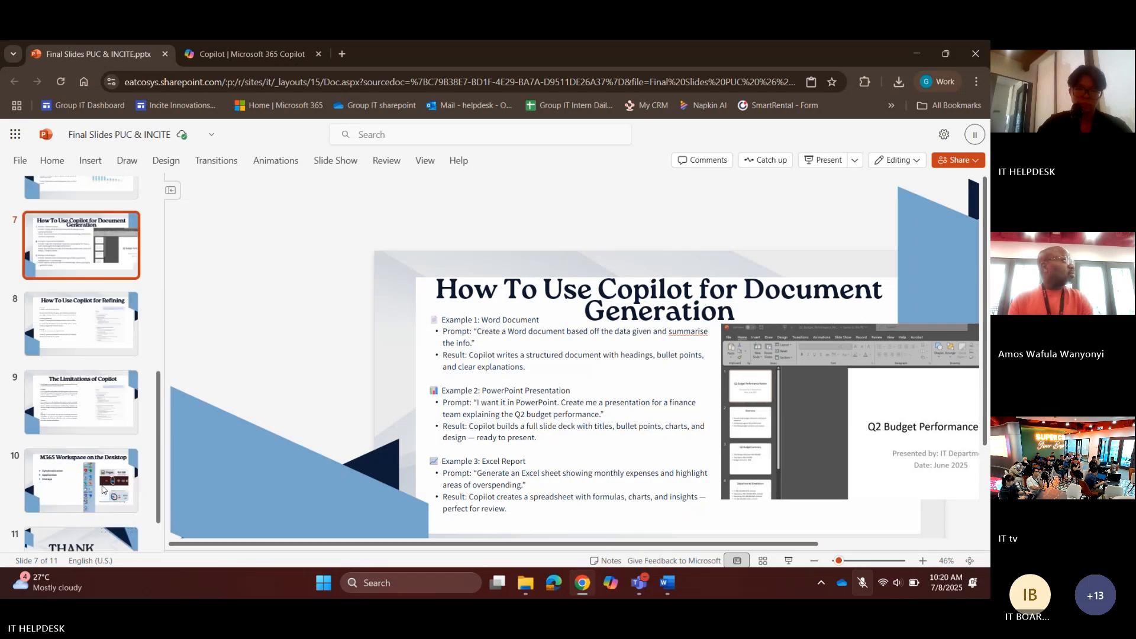
{"action": "left_click", "coordinate": [90, 413]}
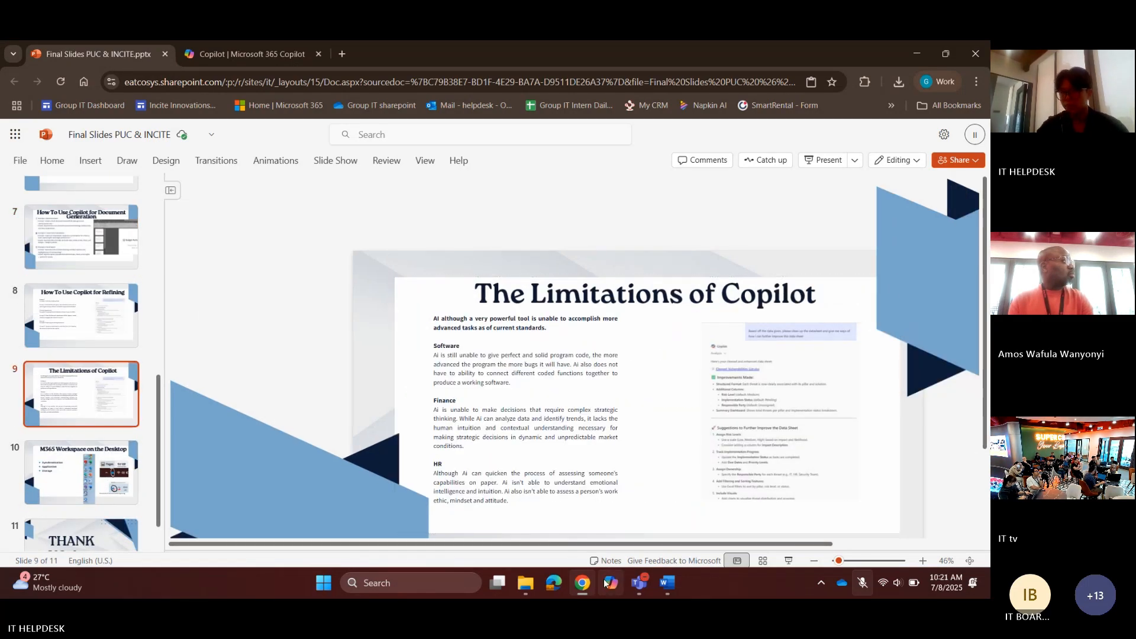
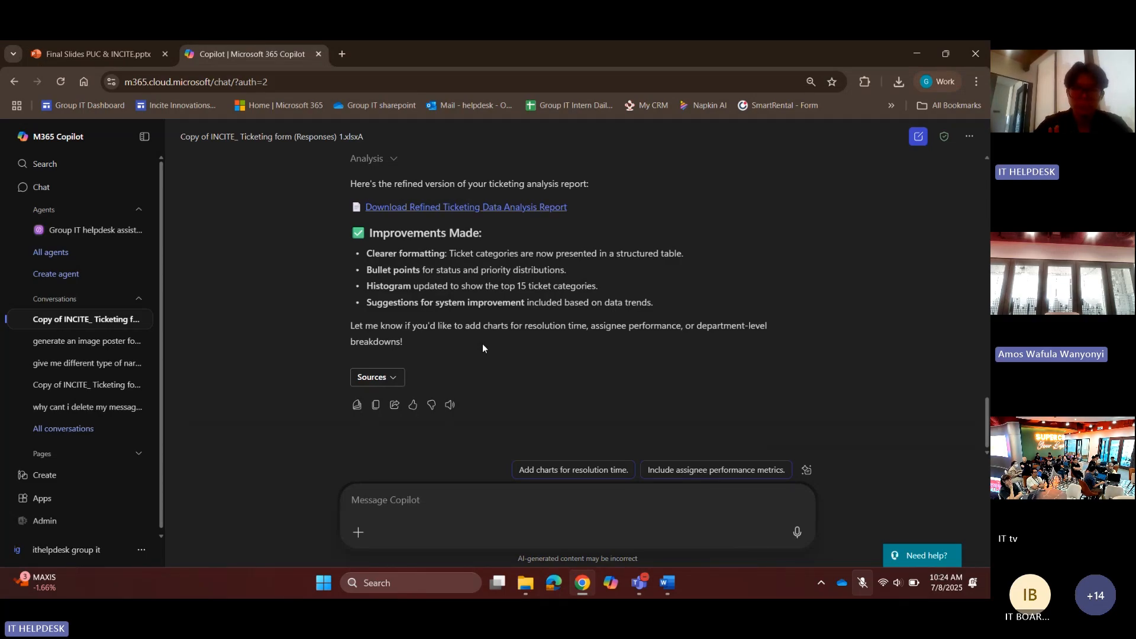
- Highlight the notice "AI-generated content may be incorrect" in the Copilot chat, and return to the empty message box
{"action": "left_click", "coordinate": [435, 502]}
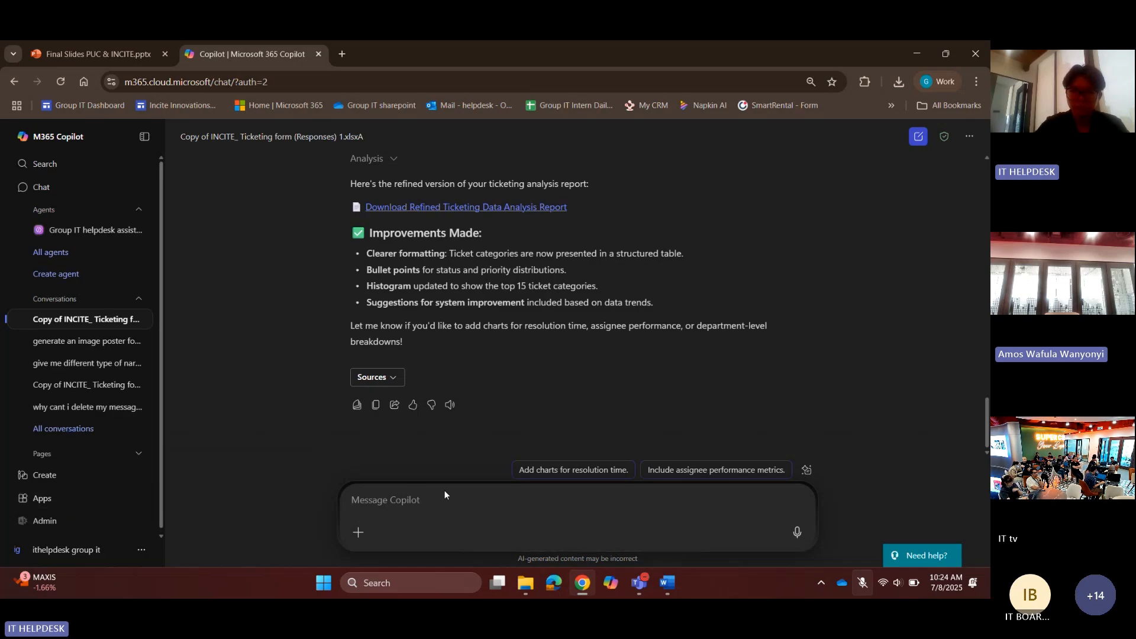
{"action": "left_click", "coordinate": [418, 501]}
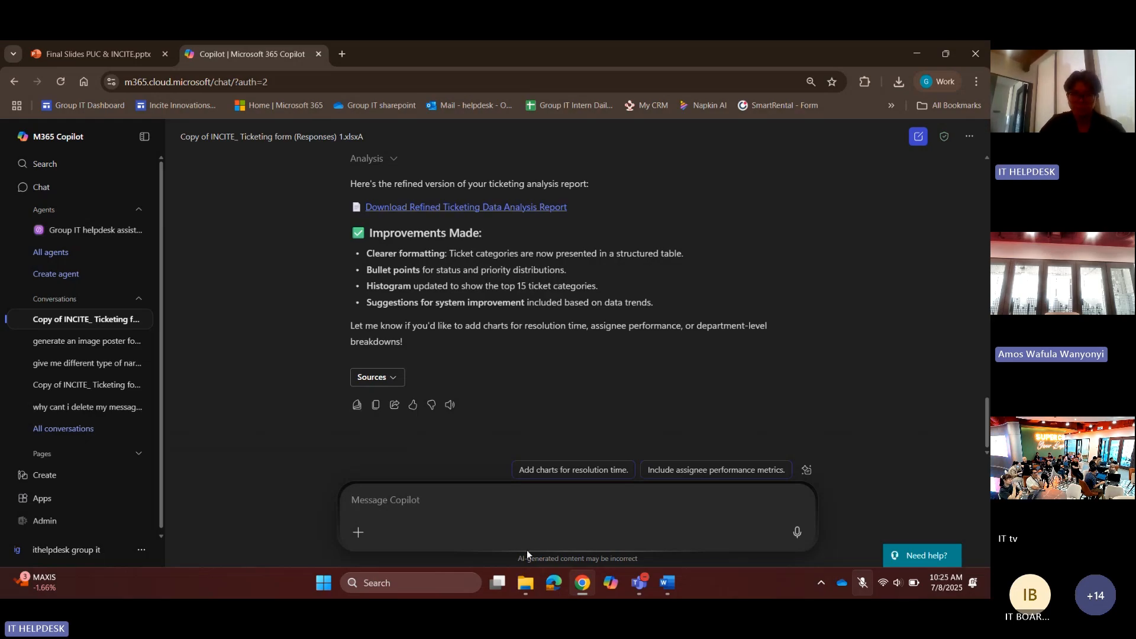
{"action": "left_click_drag", "start_coordinate": [520, 555], "coordinate": [641, 558]}
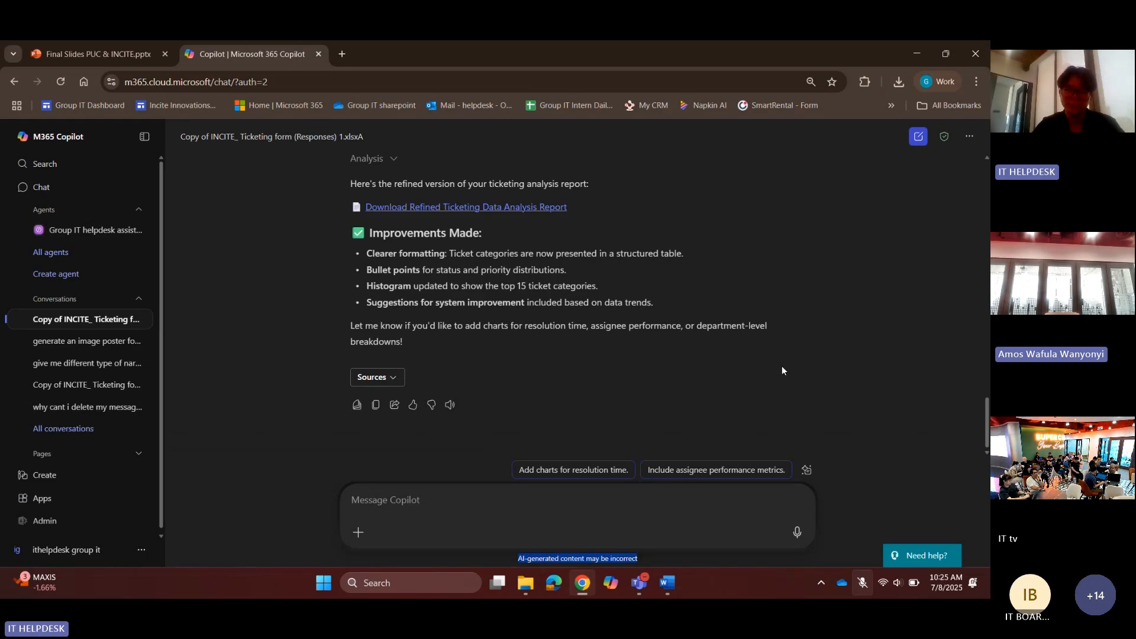
{"action": "left_click", "coordinate": [377, 500]}
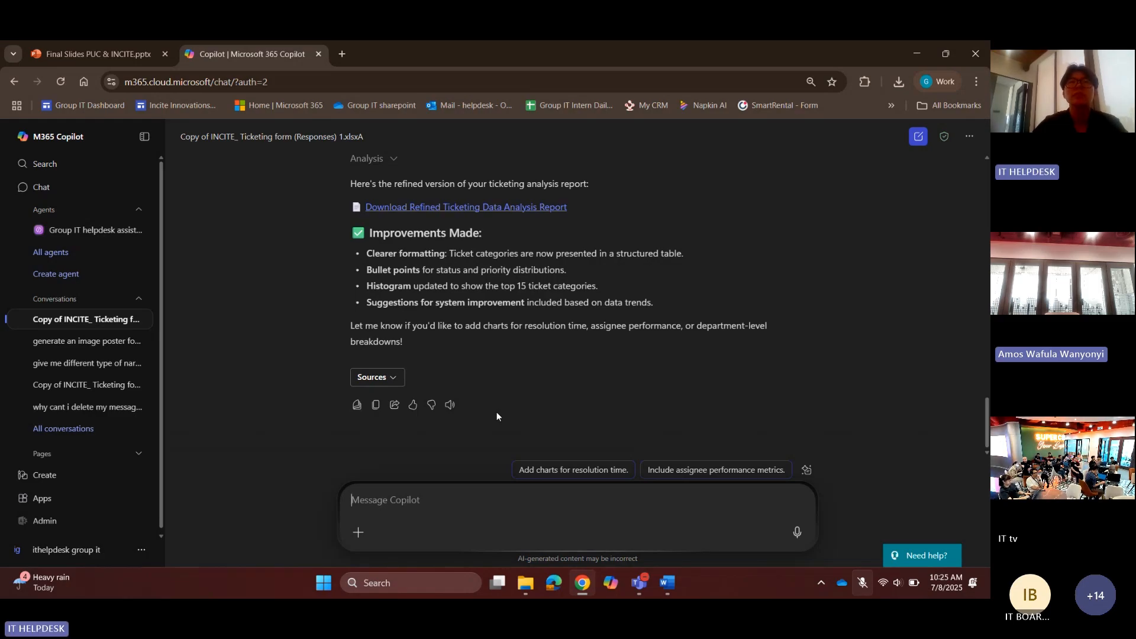
{"action": "type", "text": "generate"}
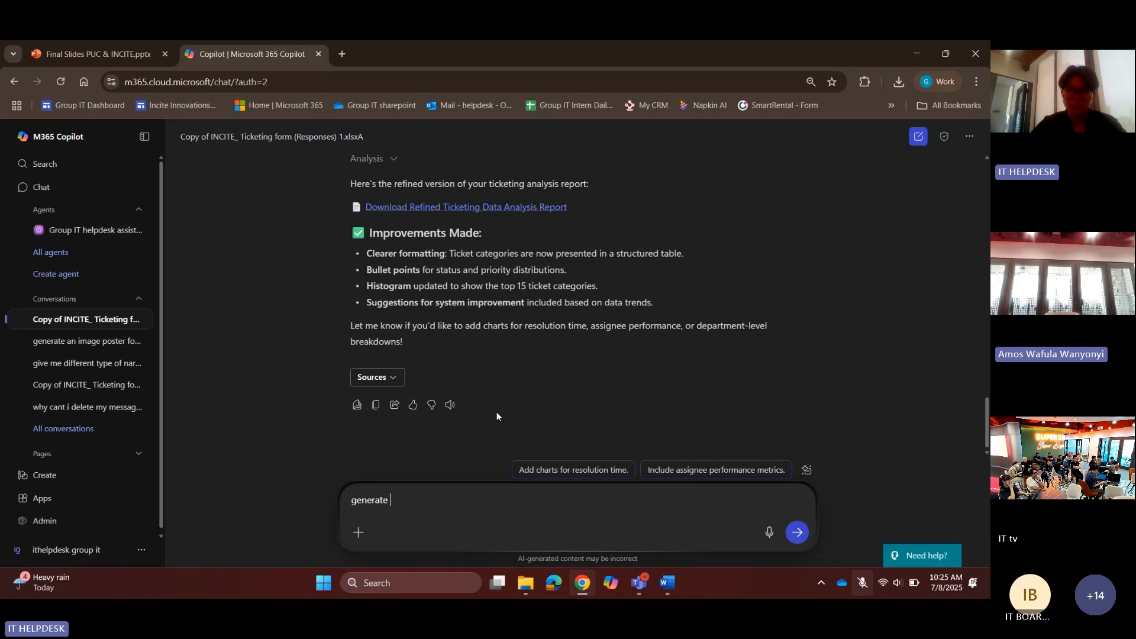
{"action": "key", "text": "BackSpace"}
{"action": "key", "text": "BackSpace"}
{"action": "key", "text": "BackSpace"}
{"action": "key", "text": "BackSpace"}
{"action": "key", "text": "BackSpace"}
{"action": "key", "text": "BackSpace"}
{"action": "key", "text": "BackSpace"}
{"action": "key", "text": "BackSpace"}
{"action": "key", "text": "BackSpace"}
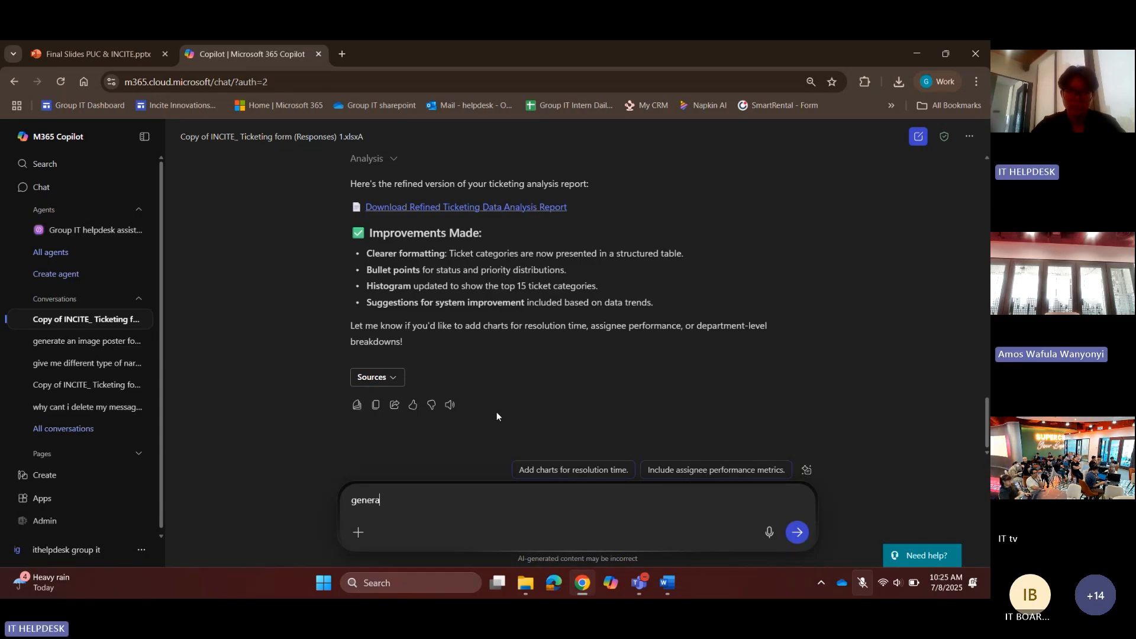
{"action": "type", "text": "draft an email"}
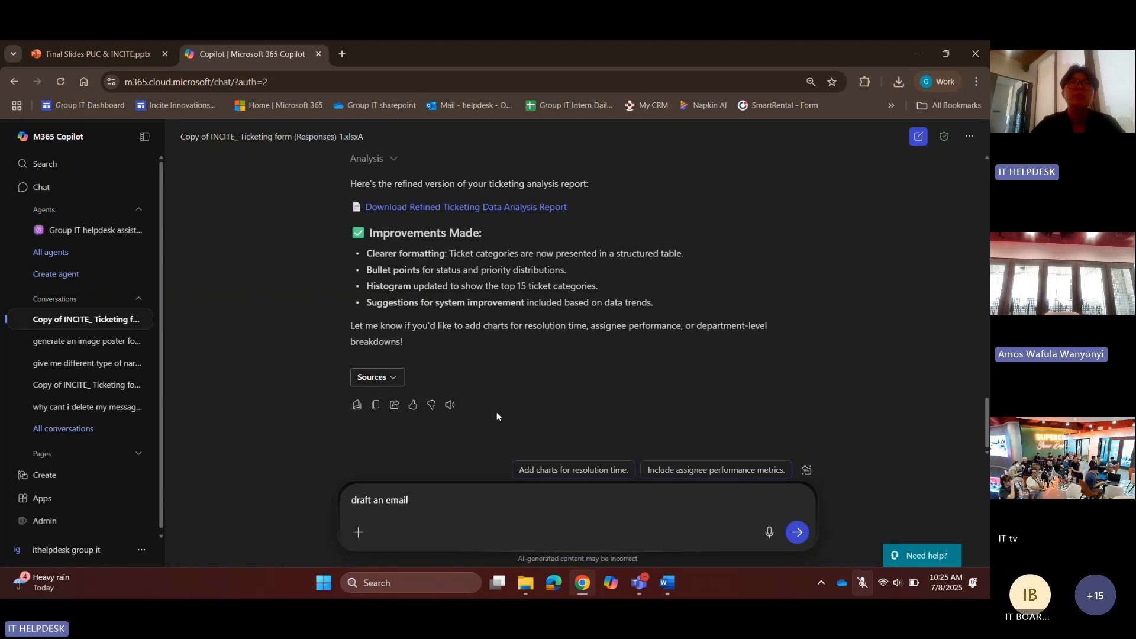
{"action": "key", "text": "BackSpace"}
{"action": "key", "text": "BackSpace"}
{"action": "key", "text": "BackSpace"}
{"action": "key", "text": "BackSpace"}
{"action": "key", "text": "BackSpace"}
{"action": "key", "text": "BackSpace"}
{"action": "key", "text": "BackSpace"}
{"action": "key", "text": "BackSpace"}
{"action": "key", "text": "BackSpace"}
{"action": "key", "text": "BackSpace"}
{"action": "key", "text": "BackSpace"}
{"action": "key", "text": "BackSpace"}
{"action": "key", "text": "BackSpace"}
{"action": "key", "text": "BackSpace"}
{"action": "key", "text": "BackSpace"}
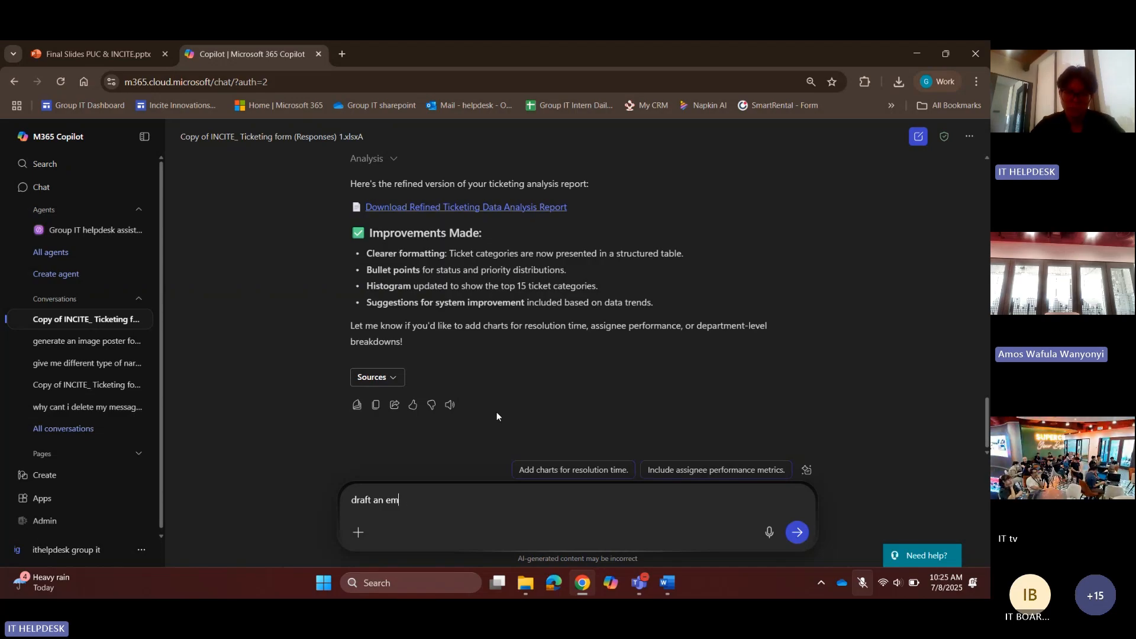
- Send the prompt "create some forms for my company that collects date, birth, the frequencies of how much coffee you buy a day"
{"action": "type", "text": "create some forms "}
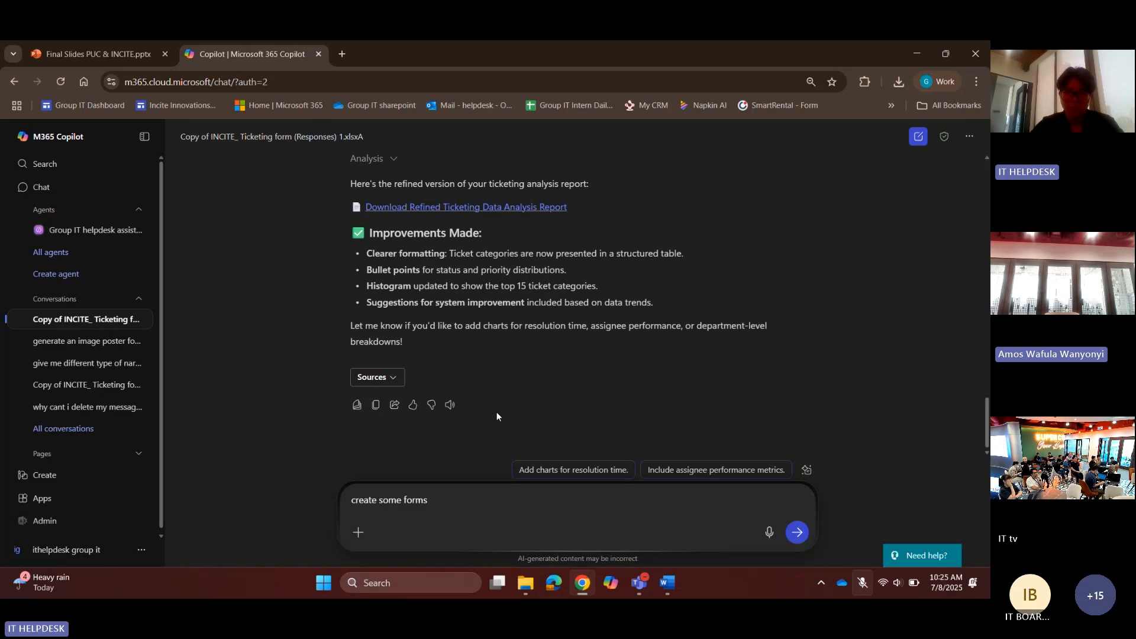
{"action": "type", "text": "tha"}
{"action": "key", "text": "BackSpace"}
{"action": "key", "text": "BackSpace"}
{"action": "key", "text": "BackSpace"}
{"action": "type", "text": "for my "}
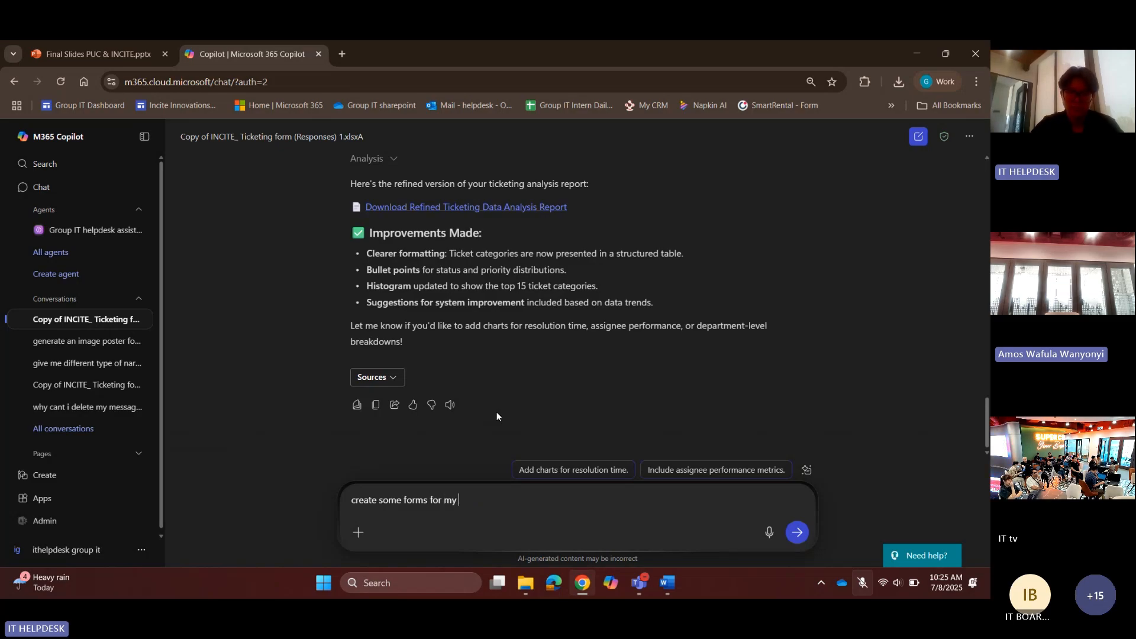
{"action": "type", "text": "company"}
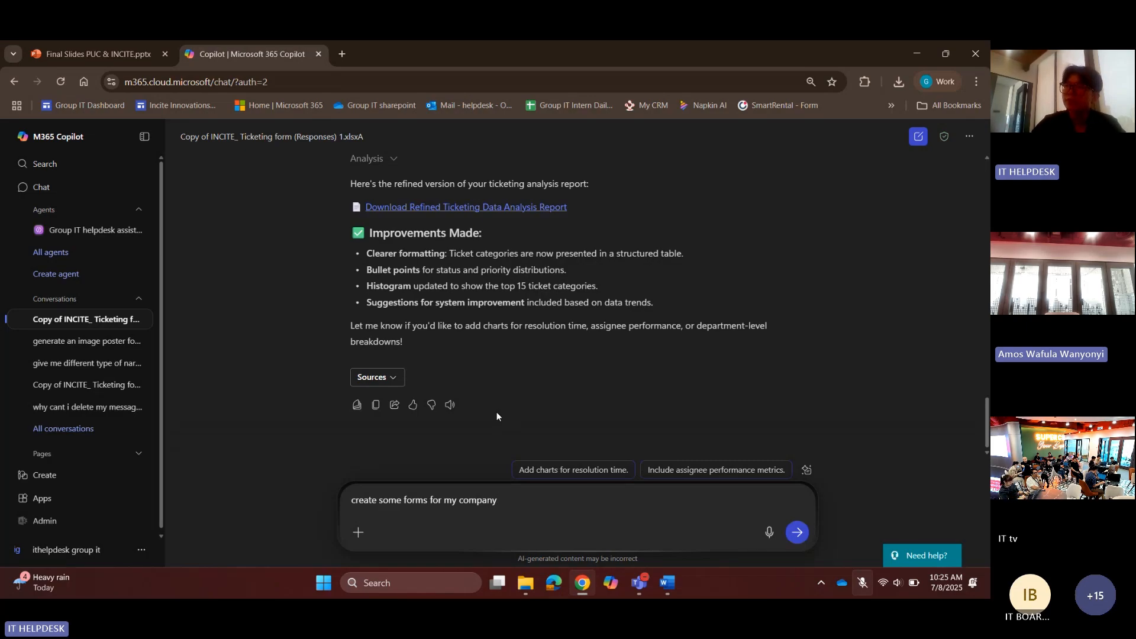
{"action": "type", "text": "that"}
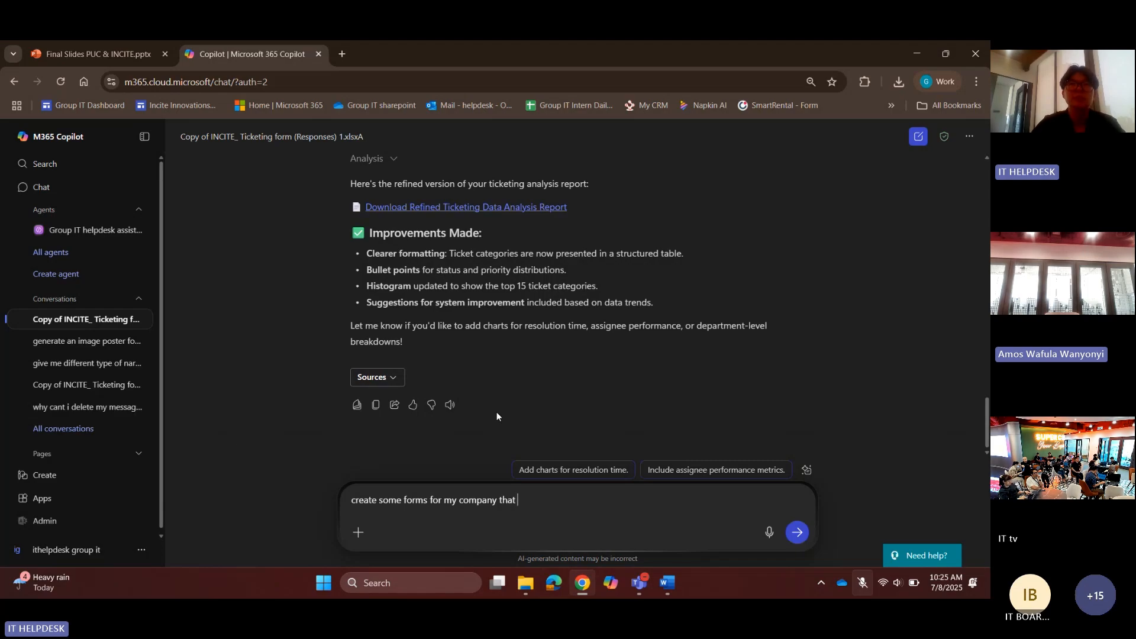
{"action": "type", "text": " col"}
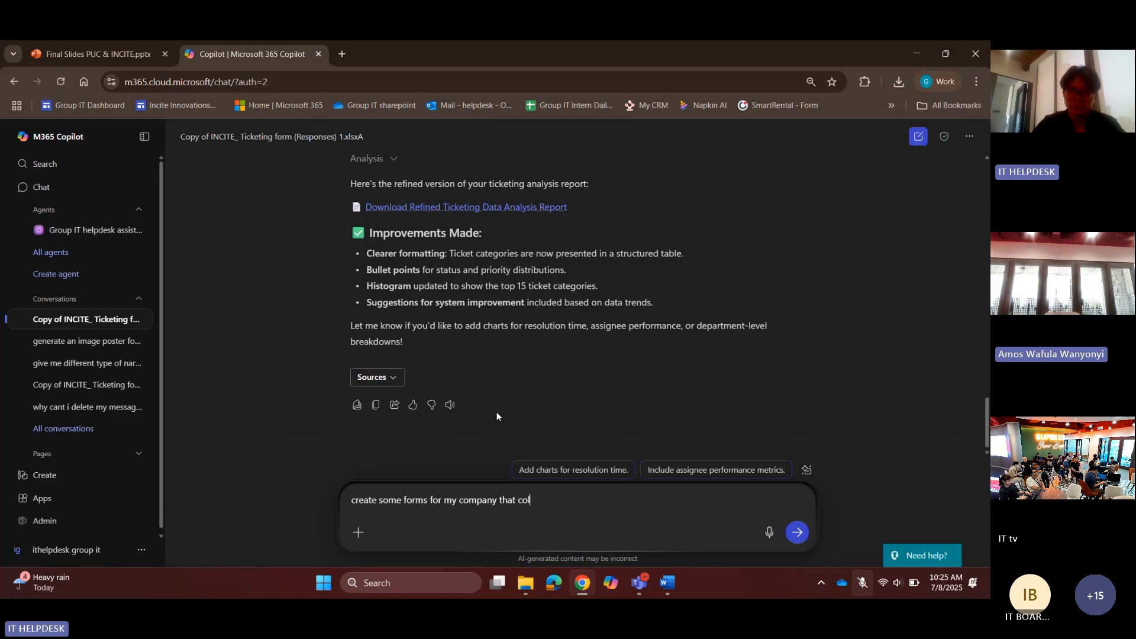
{"action": "type", "text": "lects date"}
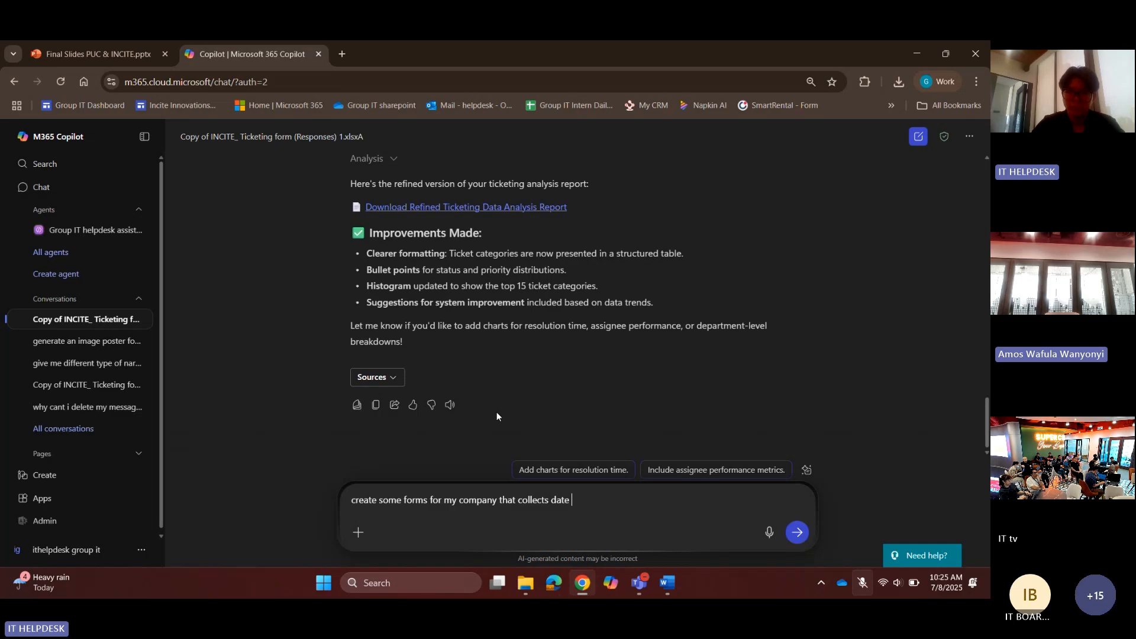
{"action": "key", "text": "BackSpace"}
{"action": "type", "text": ", birth, the f"}
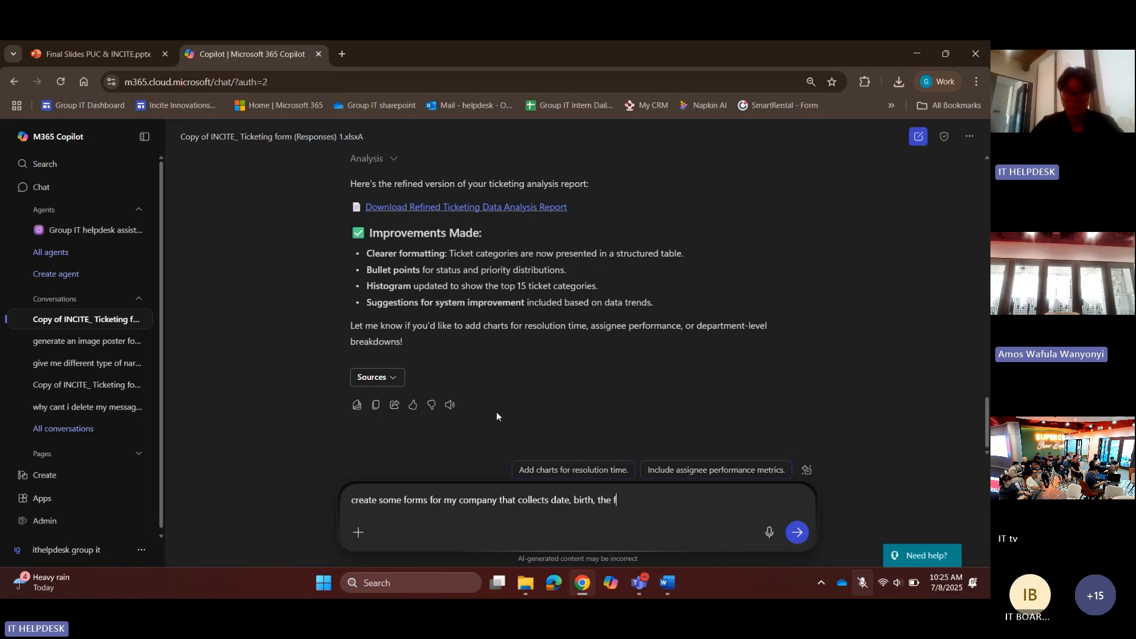
{"action": "type", "text": "requencies of"}
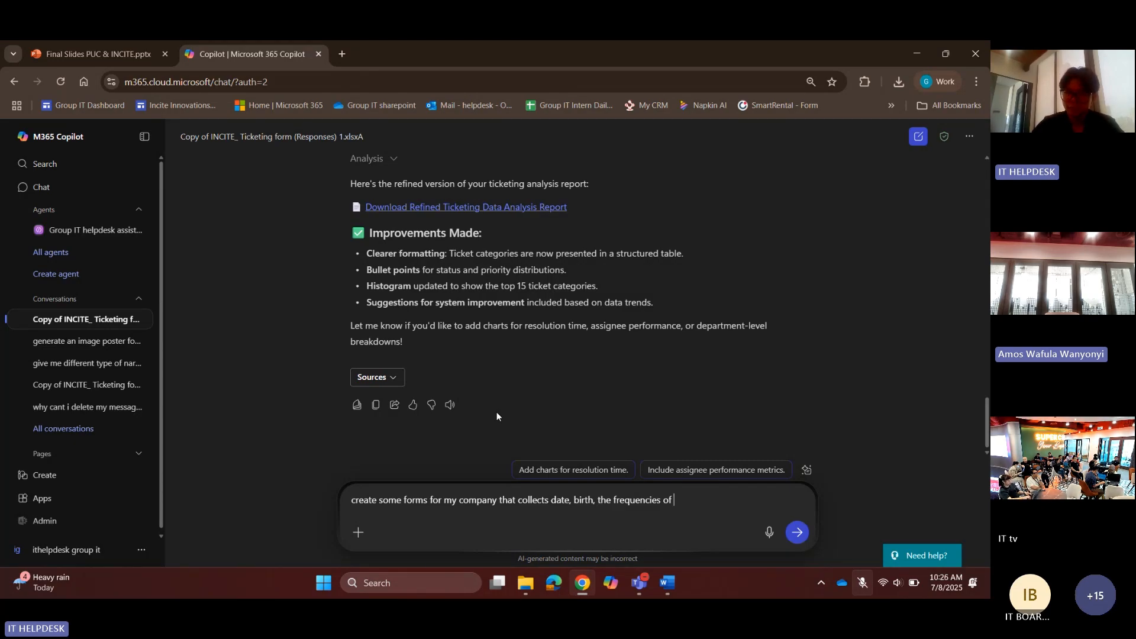
{"action": "type", "text": "how much cof"}
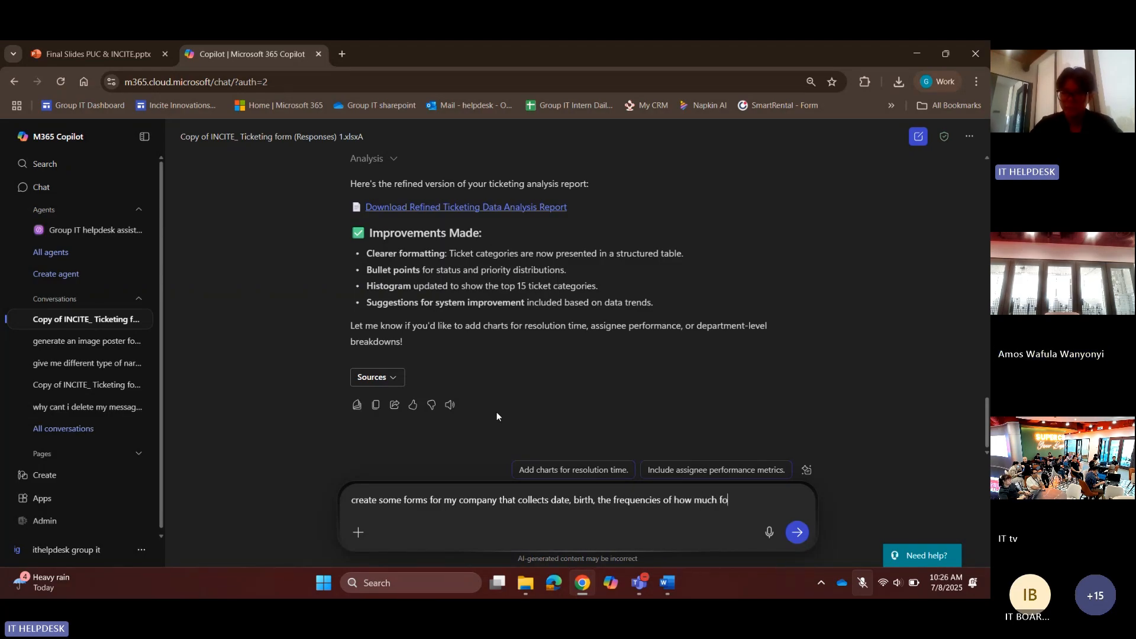
{"action": "type", "text": "fe you"}
{"action": "key", "text": "BackSpace"}
{"action": "key", "text": "BackSpace"}
{"action": "key", "text": "BackSpace"}
{"action": "key", "text": "BackSpace"}
{"action": "type", "text": "e"}
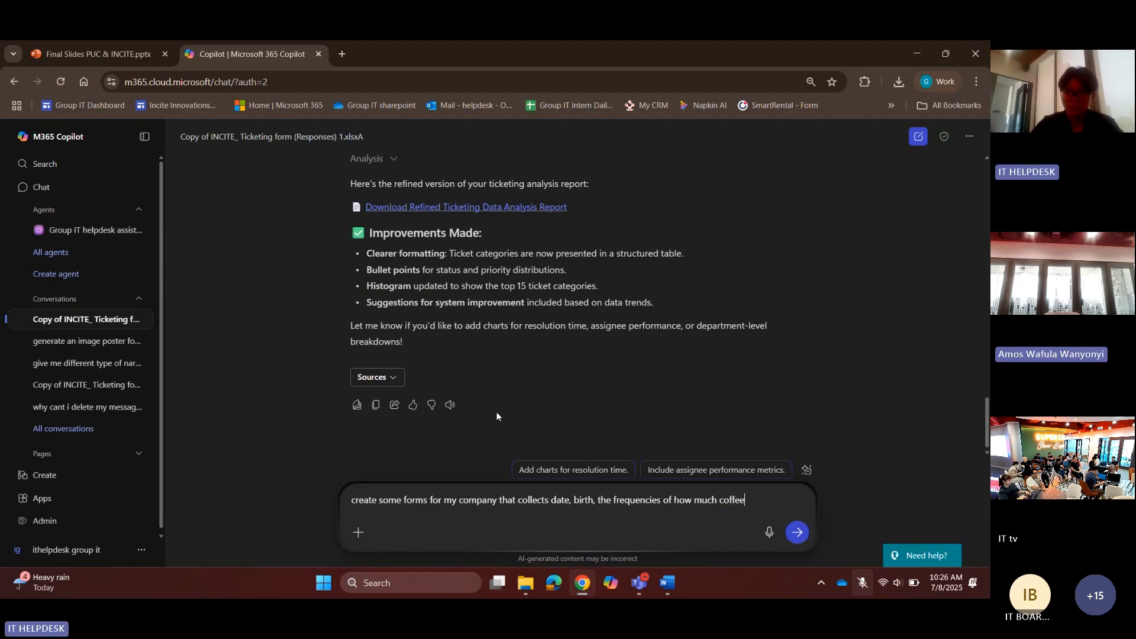
{"action": "type", "text": " you bu"}
{"action": "key", "text": "BackSpace"}
{"action": "type", "text": "buy a day"}
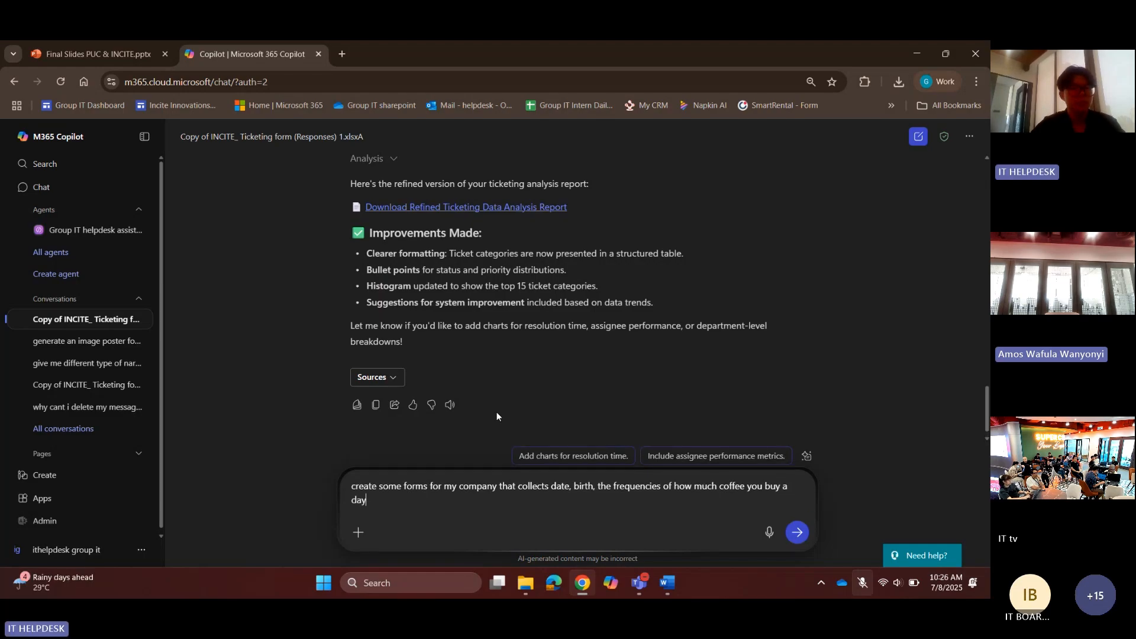
{"action": "key", "text": "Return"}
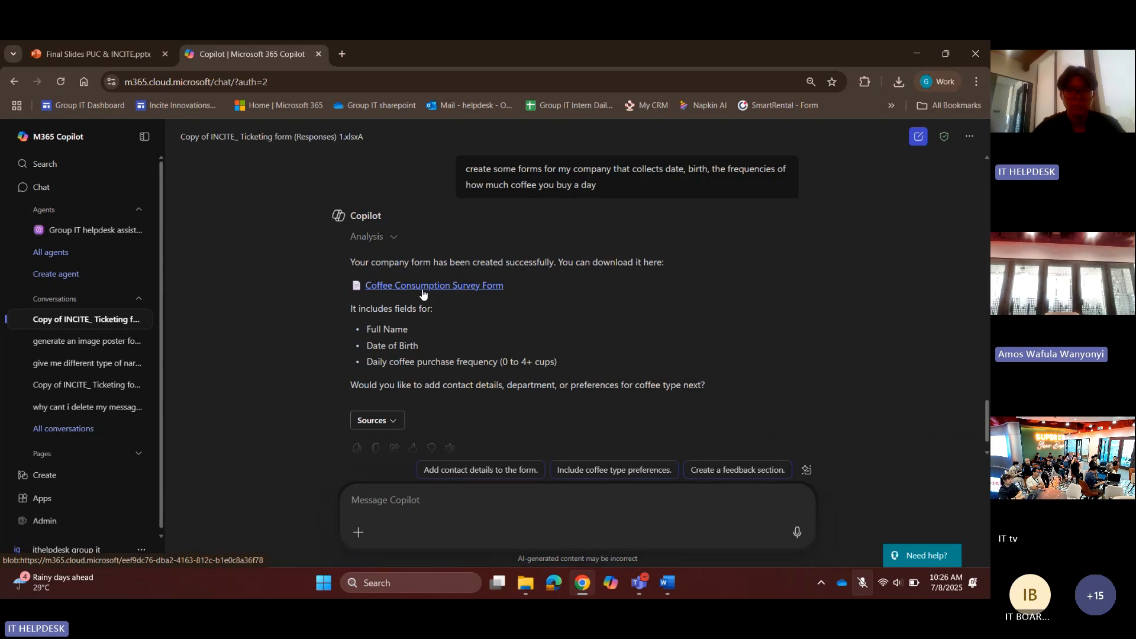
- Review Copilot's reply with the Coffee Consumption Survey Form link and the list of fields it includes
{"action": "left_click_drag", "start_coordinate": [423, 294], "coordinate": [399, 277]}
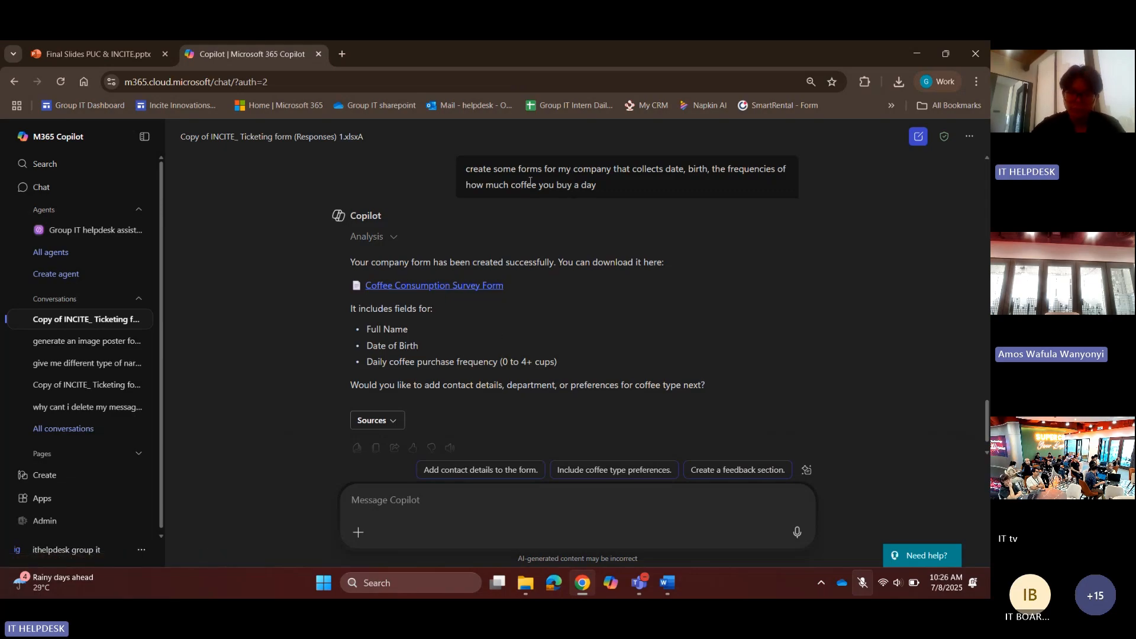
{"action": "scroll", "coordinate": [467, 354], "scroll_direction": "down", "scroll_amount": 1}
{"action": "scroll", "coordinate": [516, 327], "scroll_direction": "up", "scroll_amount": 1}
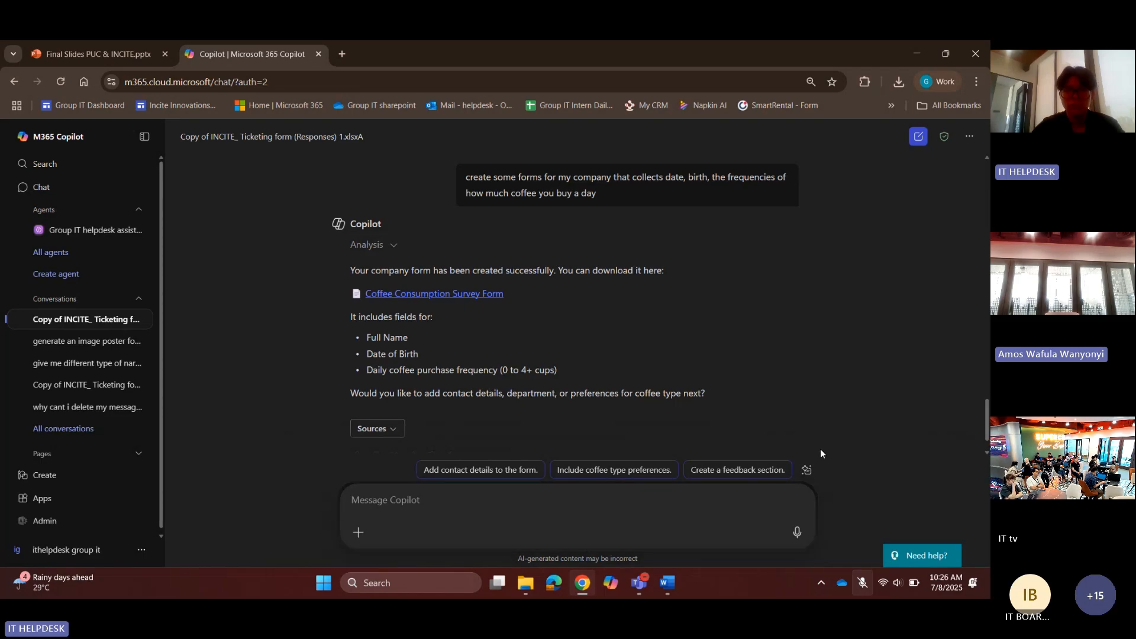
- Send the prompt "create an image of a mother and a child walking in the village holding hands"
{"action": "left_click", "coordinate": [605, 498]}
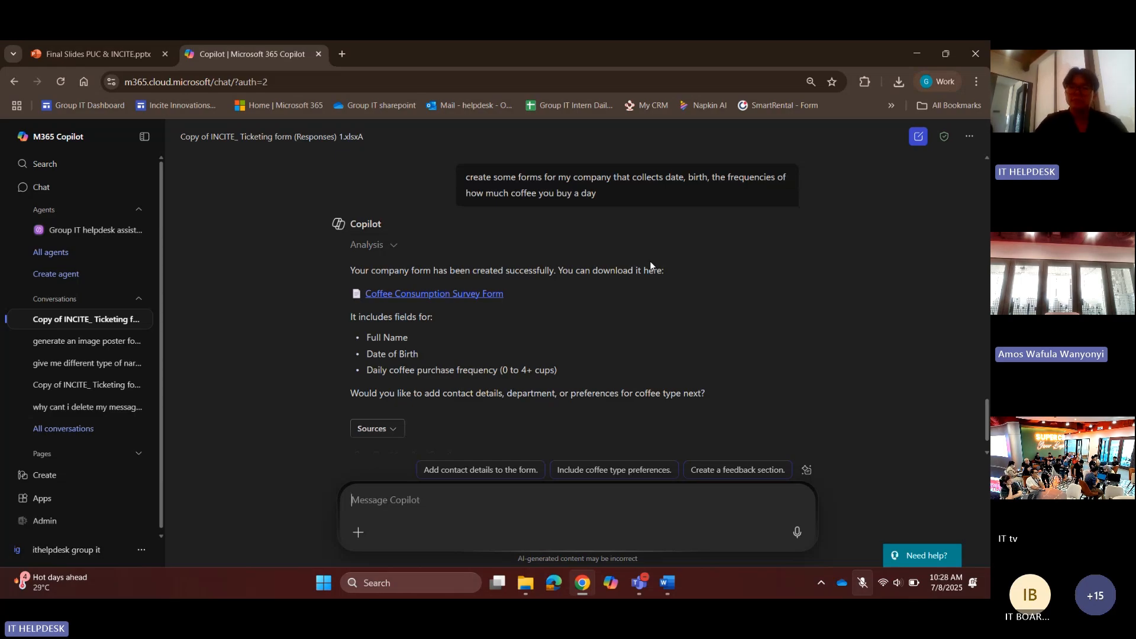
{"action": "scroll", "coordinate": [591, 301], "scroll_direction": "down", "scroll_amount": 1}
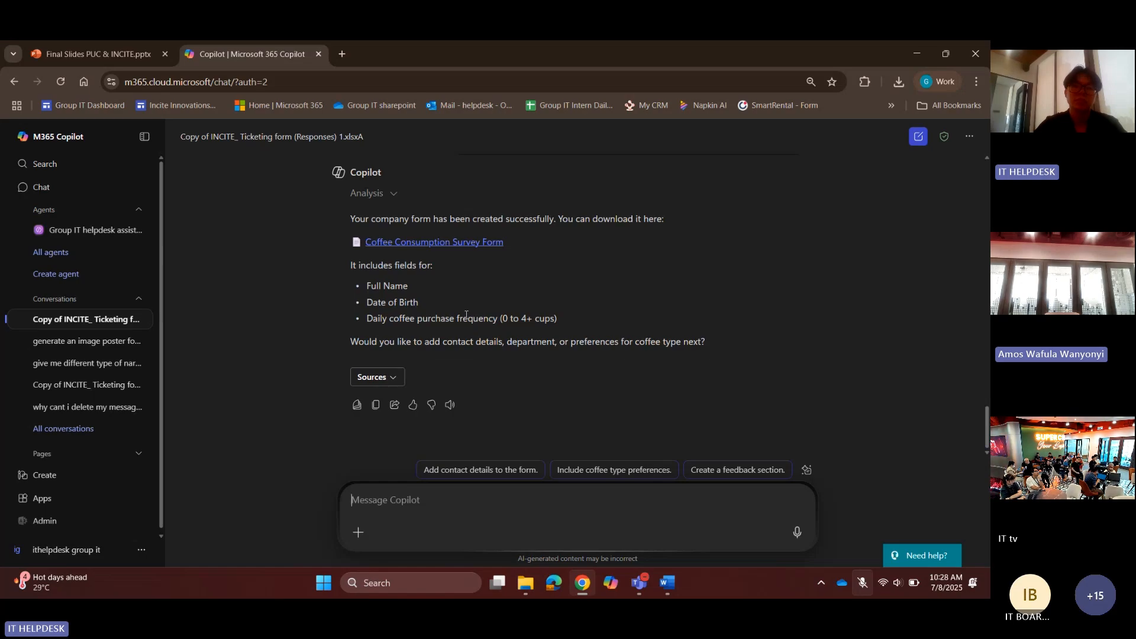
{"action": "type", "text": "create an image of"}
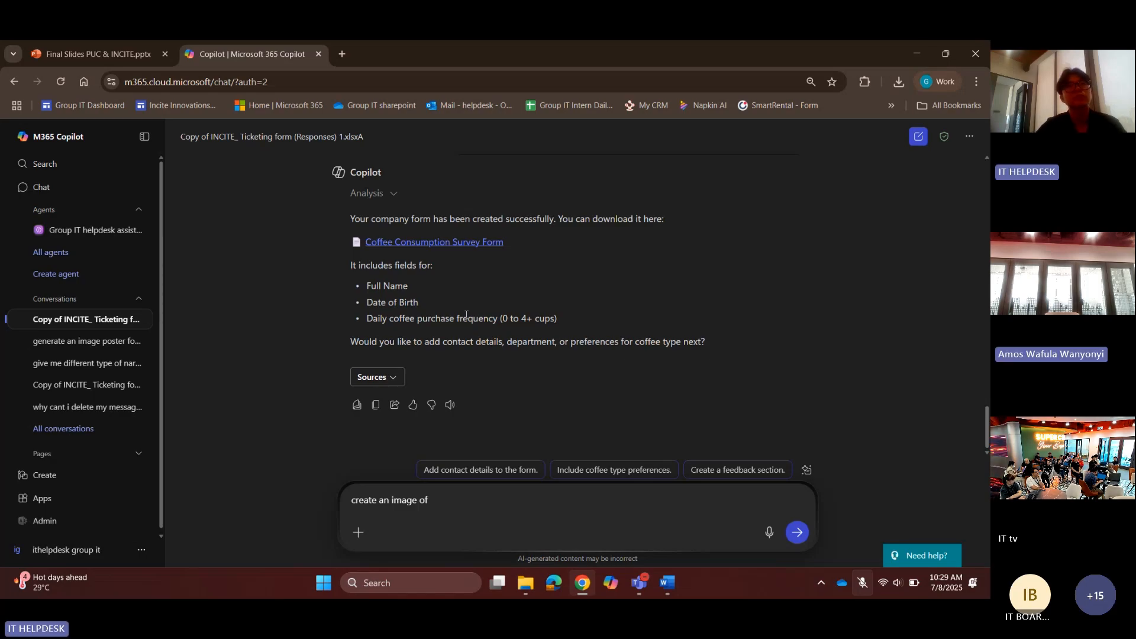
{"action": "type", "text": "af"}
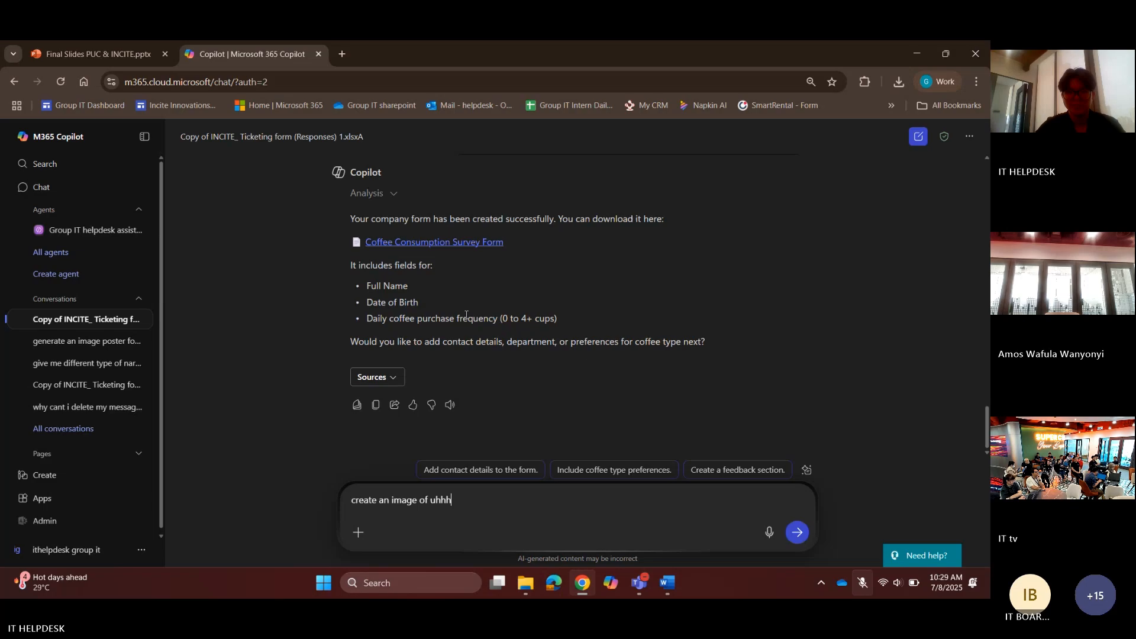
{"action": "key", "text": "BackSpace"}
{"action": "key", "text": "BackSpace"}
{"action": "type", "text": "a mother and a"}
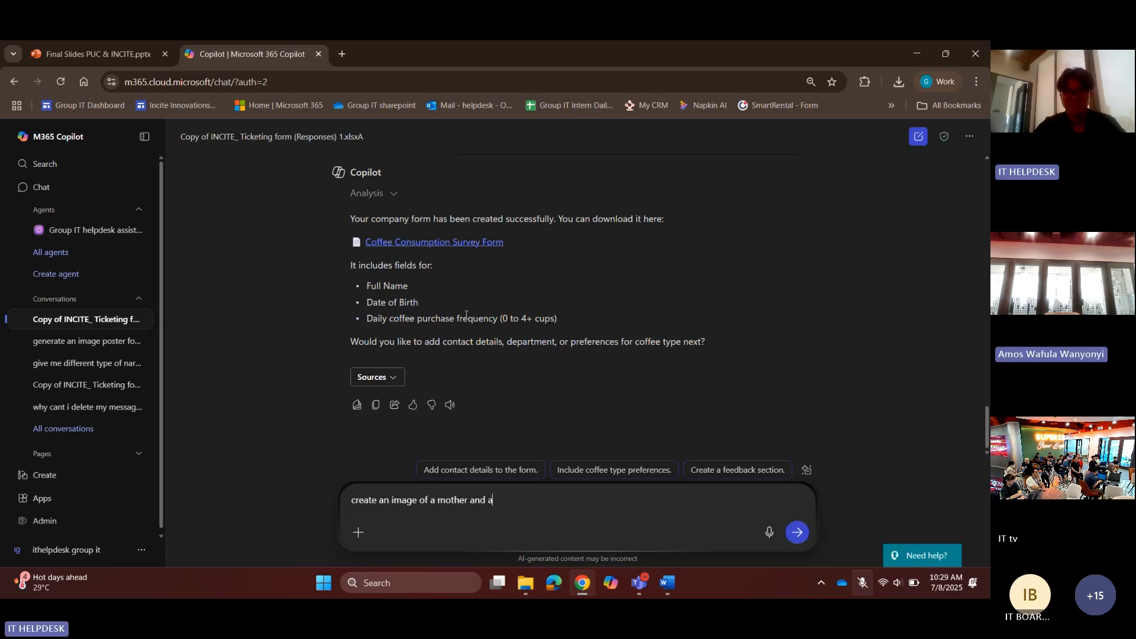
{"action": "type", "text": " child walking in the"}
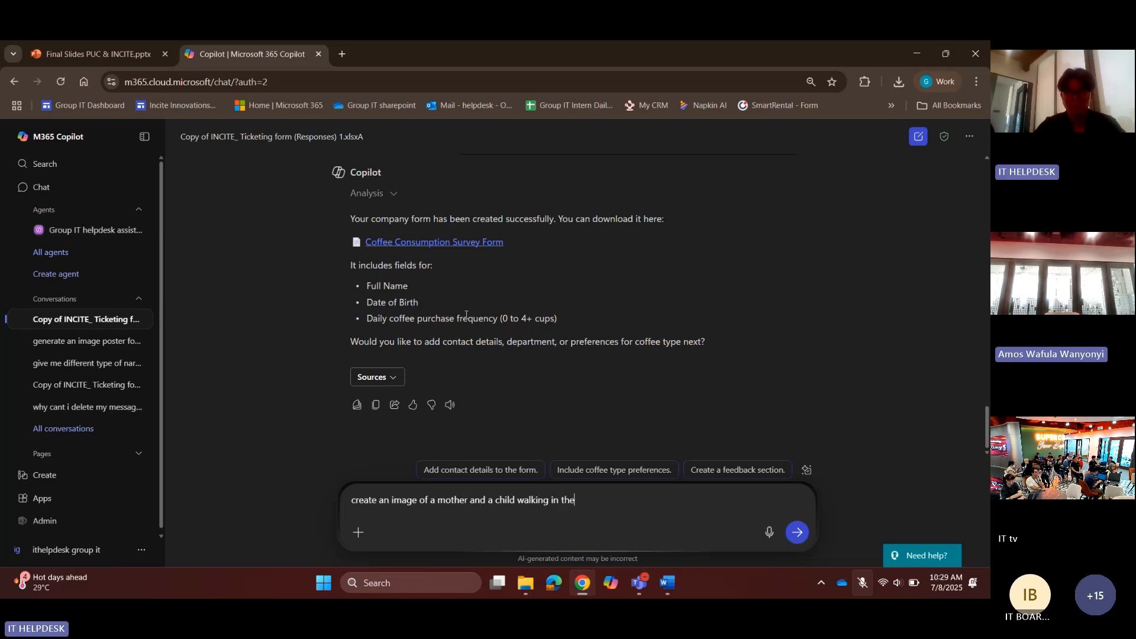
{"action": "type", "text": " village hol"}
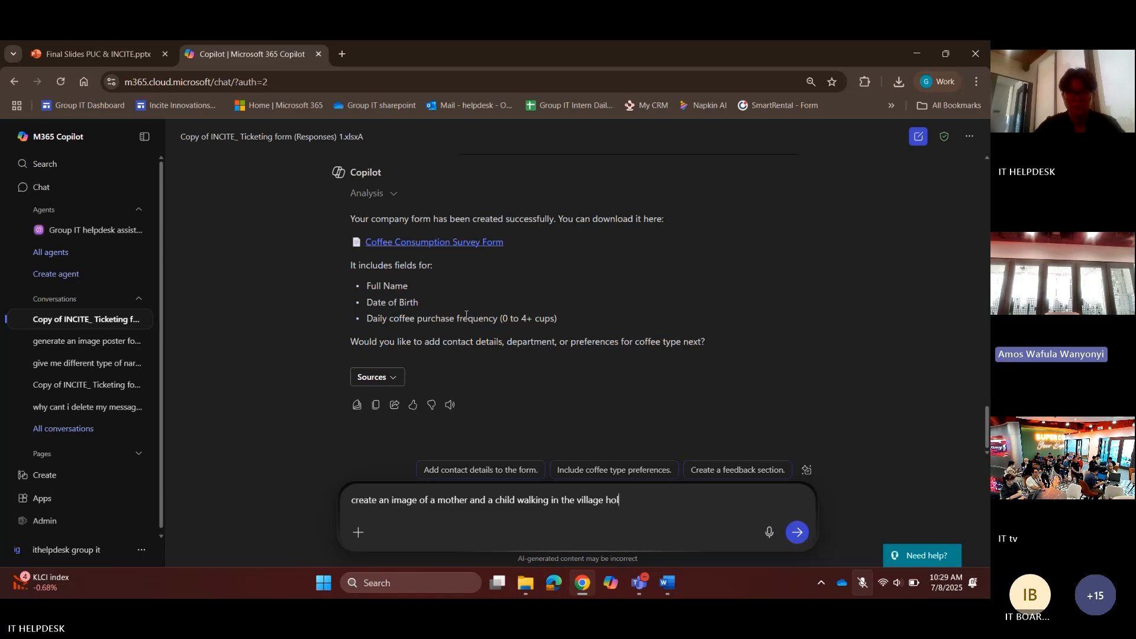
{"action": "type", "text": "ding hands"}
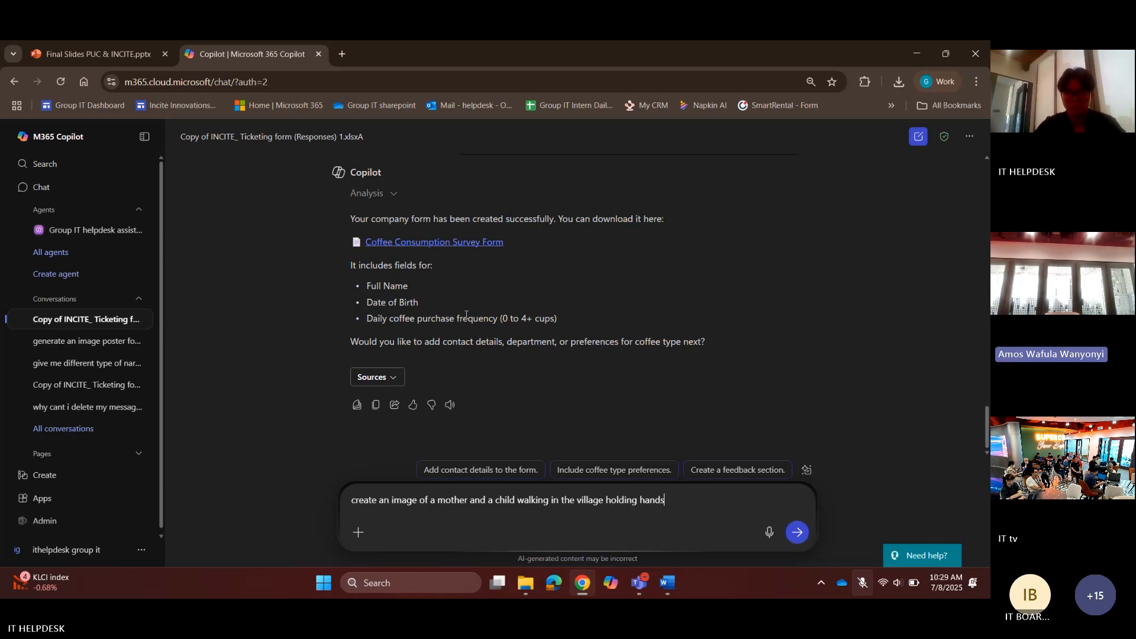
{"action": "key", "text": "Return"}
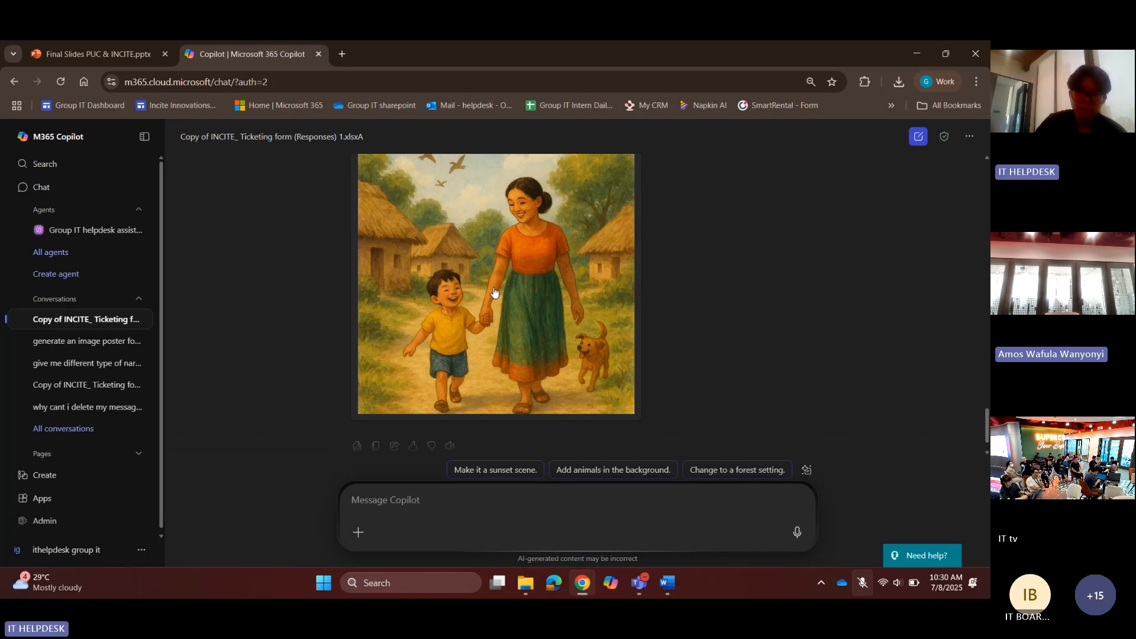
- Enlarge the generated village image to view it with its description, and return to the chat to look over the reply
{"action": "left_click", "coordinate": [494, 288]}
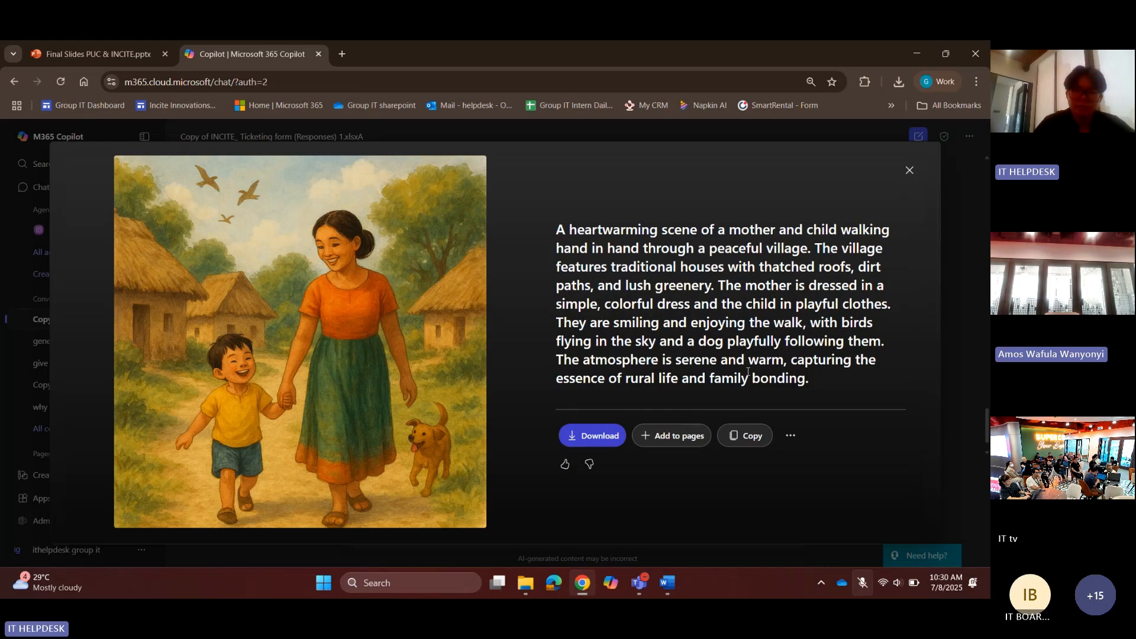
{"action": "left_click", "coordinate": [909, 170]}
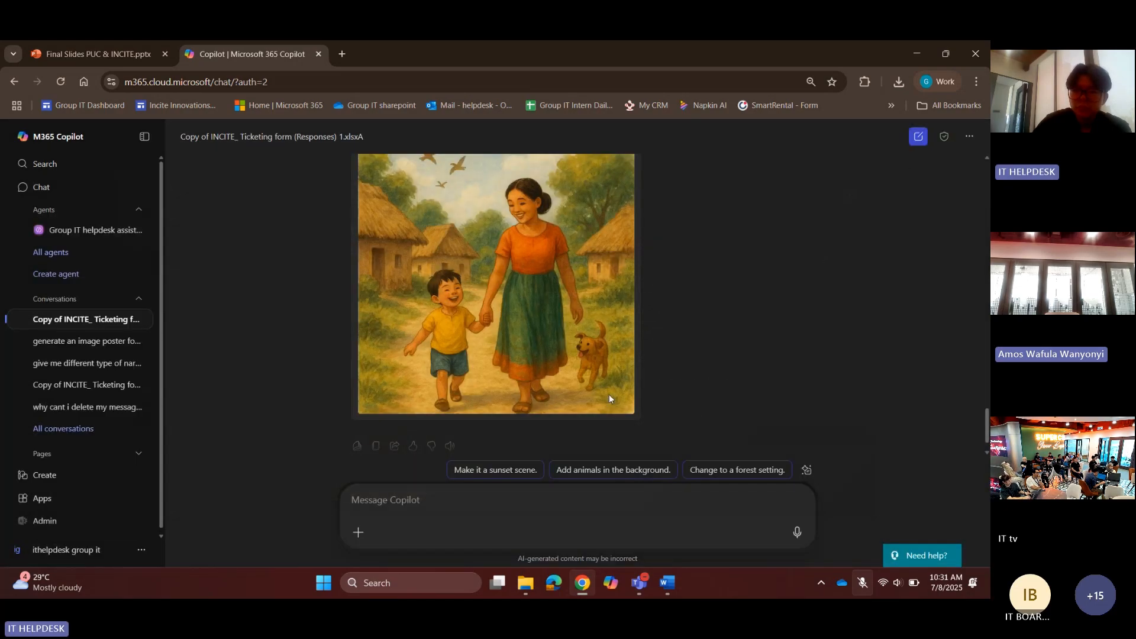
{"action": "scroll", "coordinate": [609, 394], "scroll_direction": "up", "scroll_amount": 2}
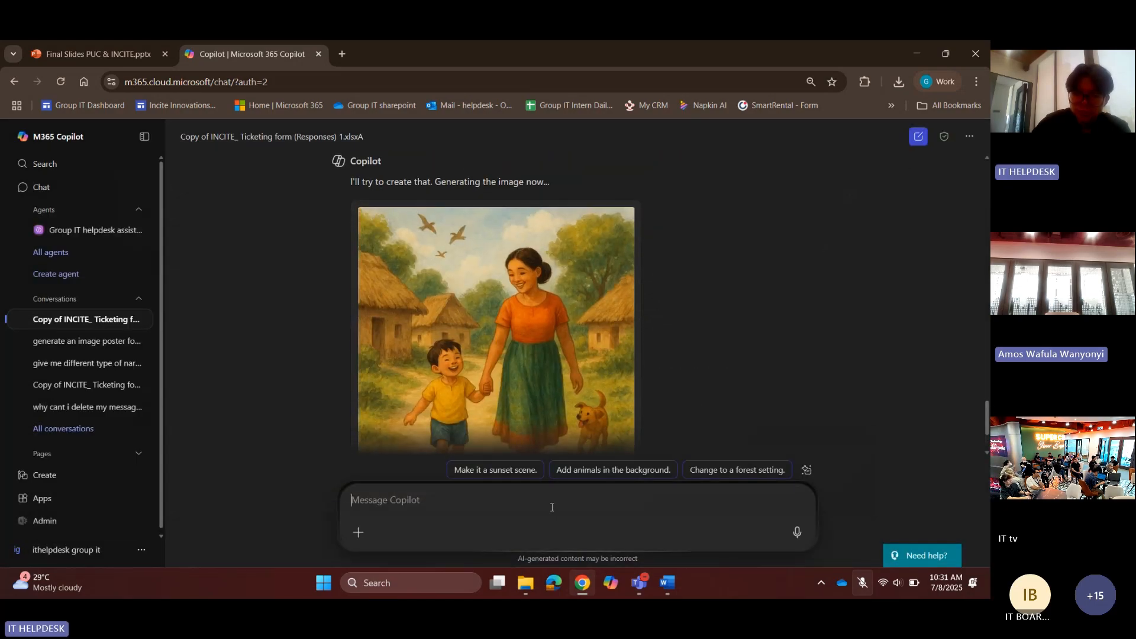
{"action": "scroll", "coordinate": [697, 409], "scroll_direction": "down", "scroll_amount": 1}
{"action": "scroll", "coordinate": [697, 406], "scroll_direction": "down", "scroll_amount": 1}
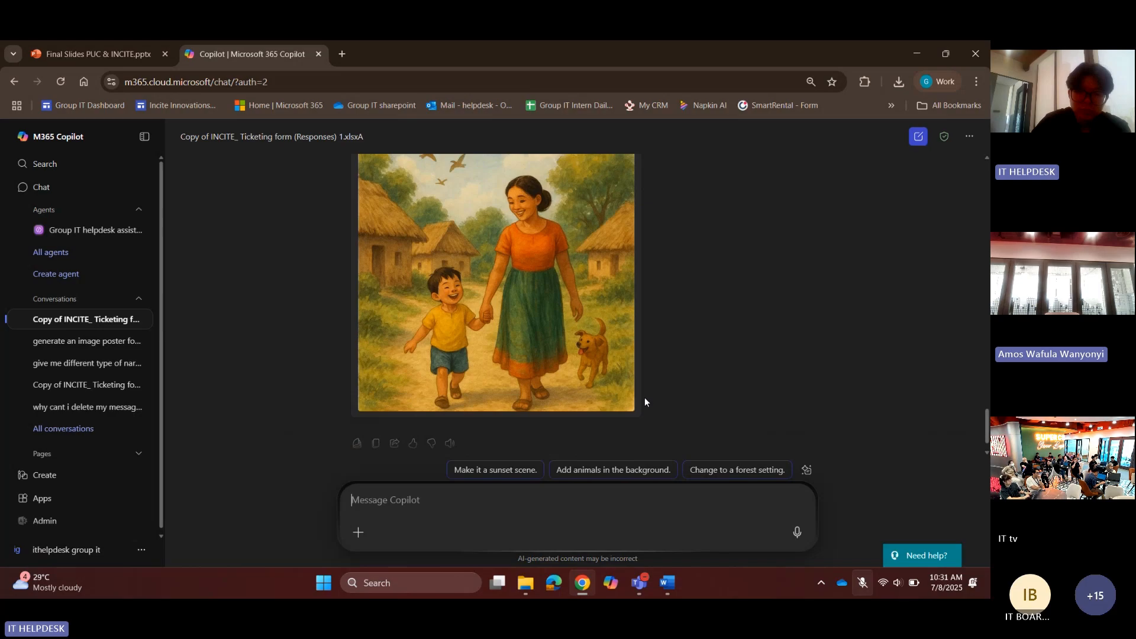
{"action": "left_click", "coordinate": [475, 502]}
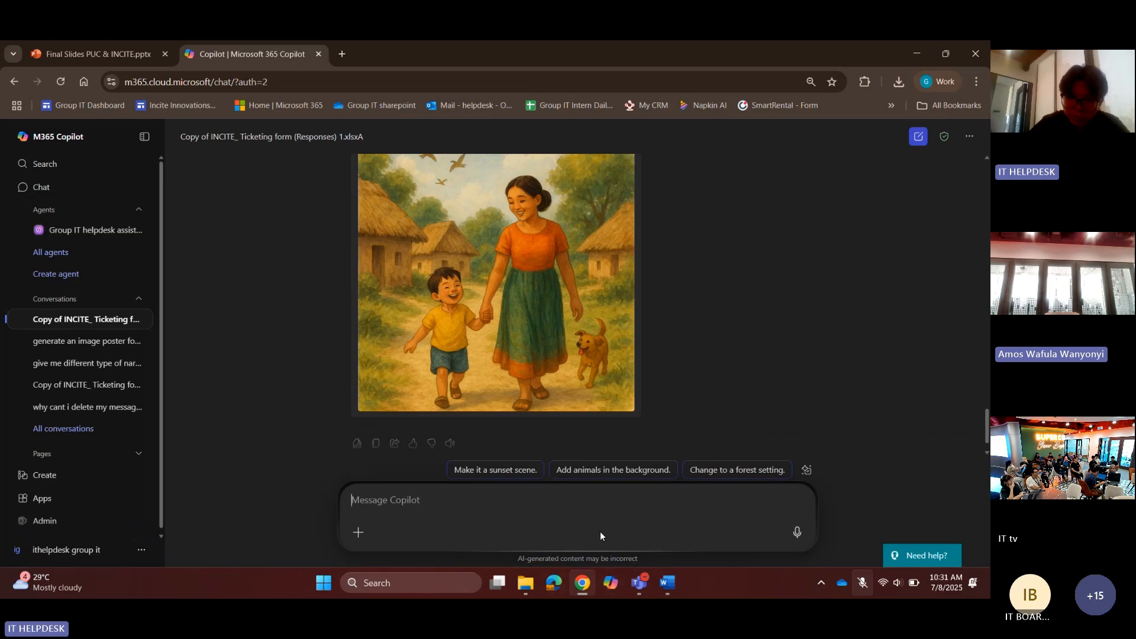
{"action": "left_click", "coordinate": [606, 590]}
{"action": "right_click", "coordinate": [610, 583]}
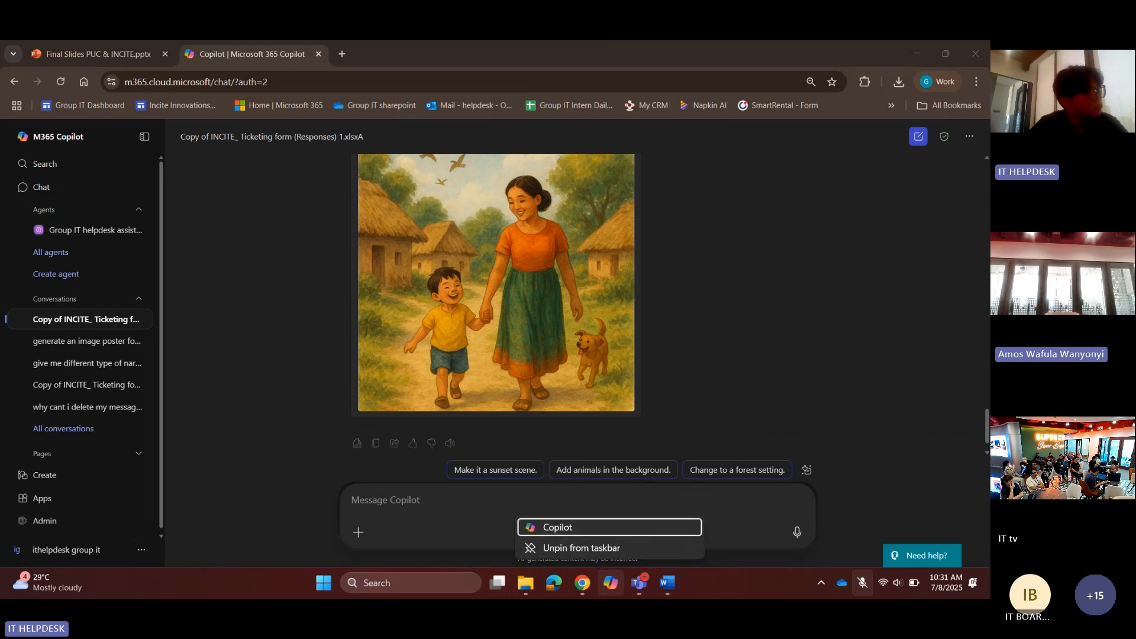
{"action": "left_click", "coordinate": [669, 395]}
- Draft the prompt "create a calculator for me using python" in the Copilot chat without sending it
{"action": "left_click", "coordinate": [549, 498]}
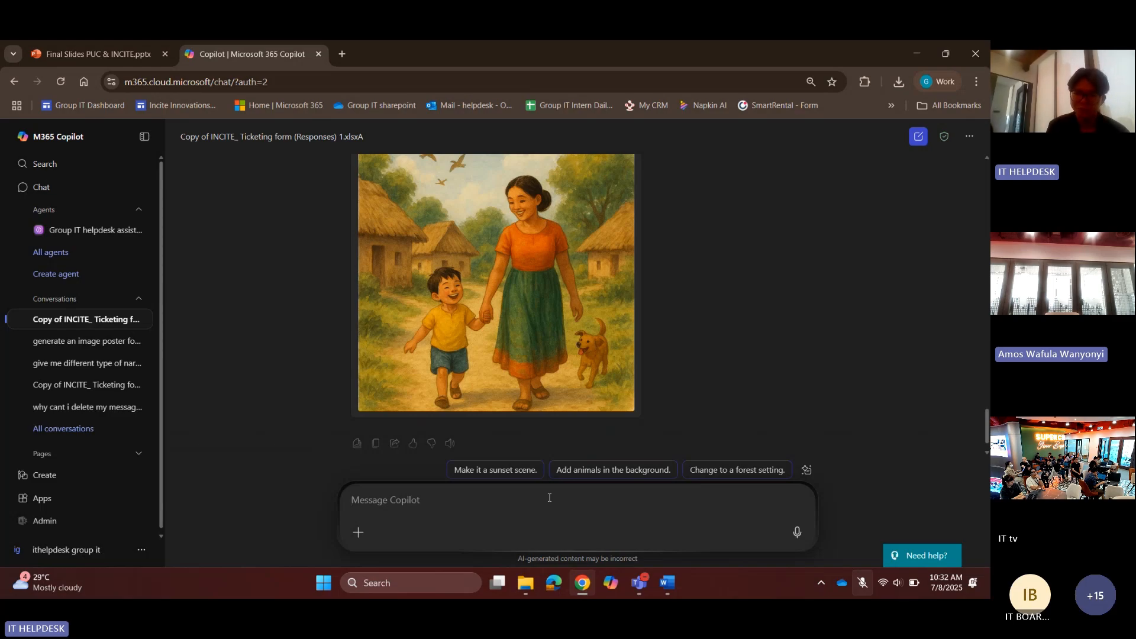
{"action": "type", "text": "create a "}
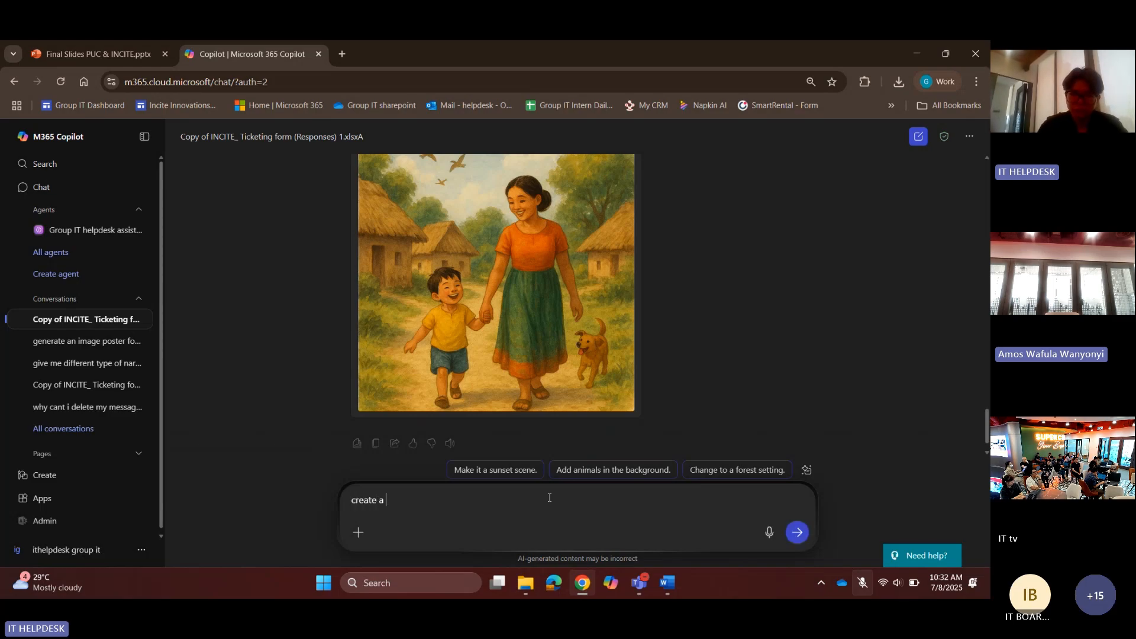
{"action": "type", "text": "c"}
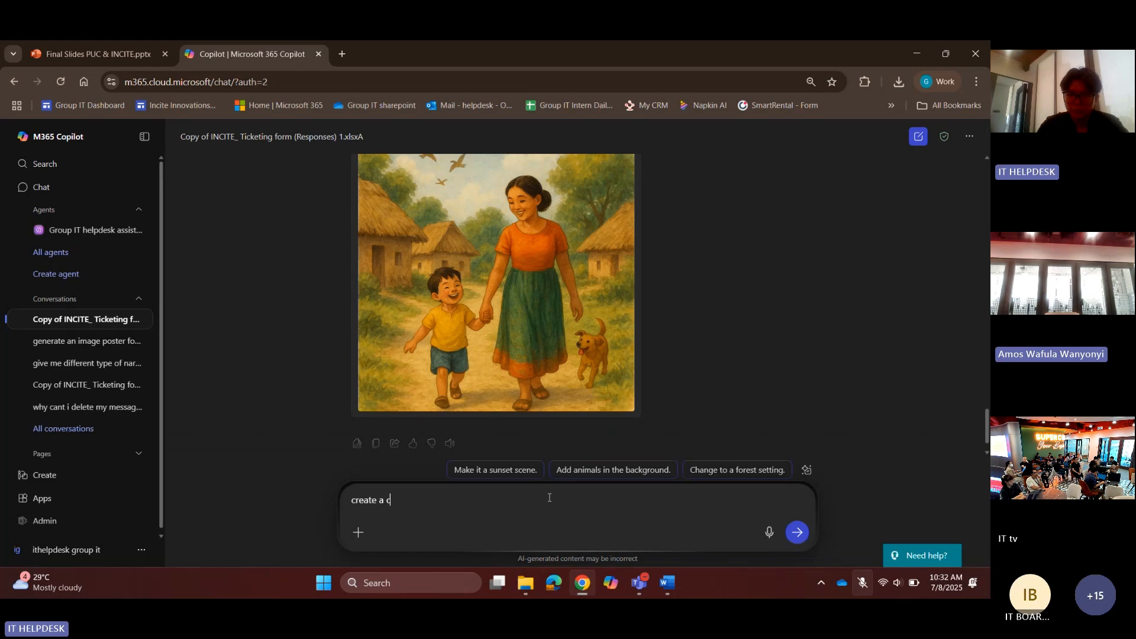
{"action": "type", "text": "alculat"}
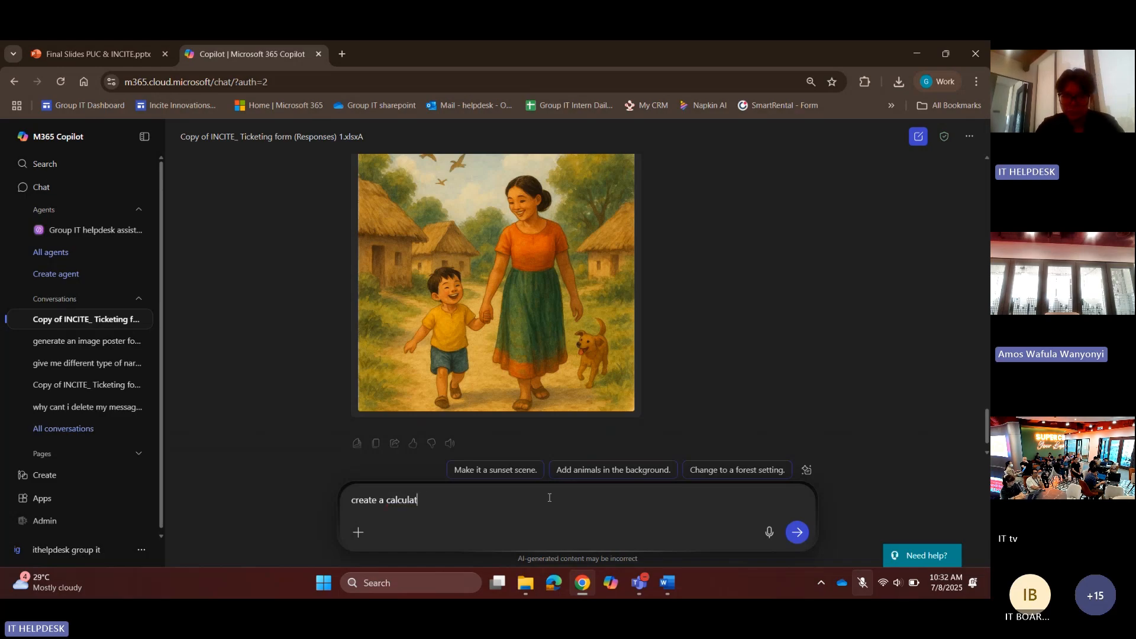
{"action": "type", "text": "or for me using pyth"}
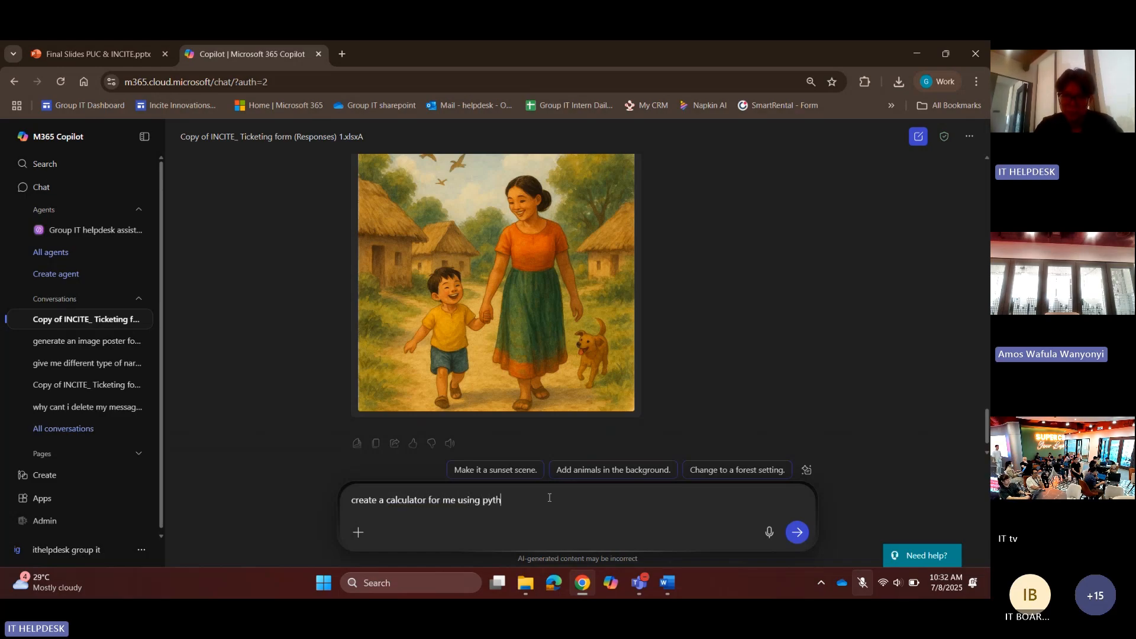
{"action": "type", "text": "on"}
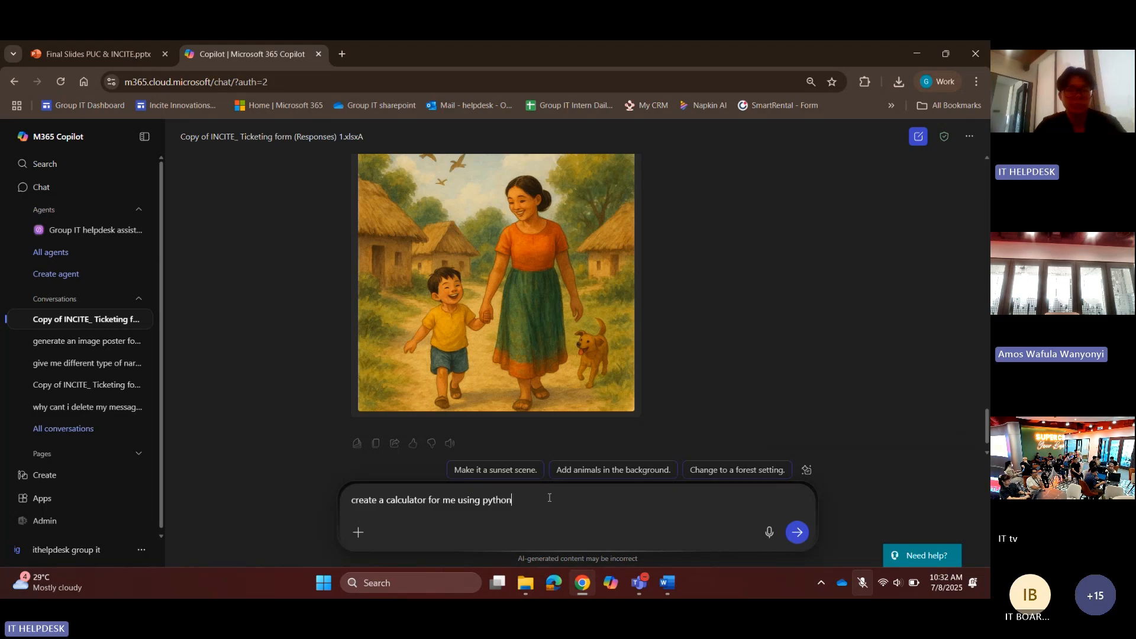
- Delete the drafted calculator prompt from the message box
{"action": "key", "text": "ctrl+BackSpace"}
{"action": "key", "text": "ctrl+BackSpace"}
{"action": "key", "text": "ctrl+BackSpace"}
{"action": "key", "text": "ctrl+BackSpace"}
{"action": "key", "text": "ctrl+BackSpace"}
{"action": "key", "text": "ctrl+BackSpace"}
{"action": "key", "text": "ctrl+BackSpace"}
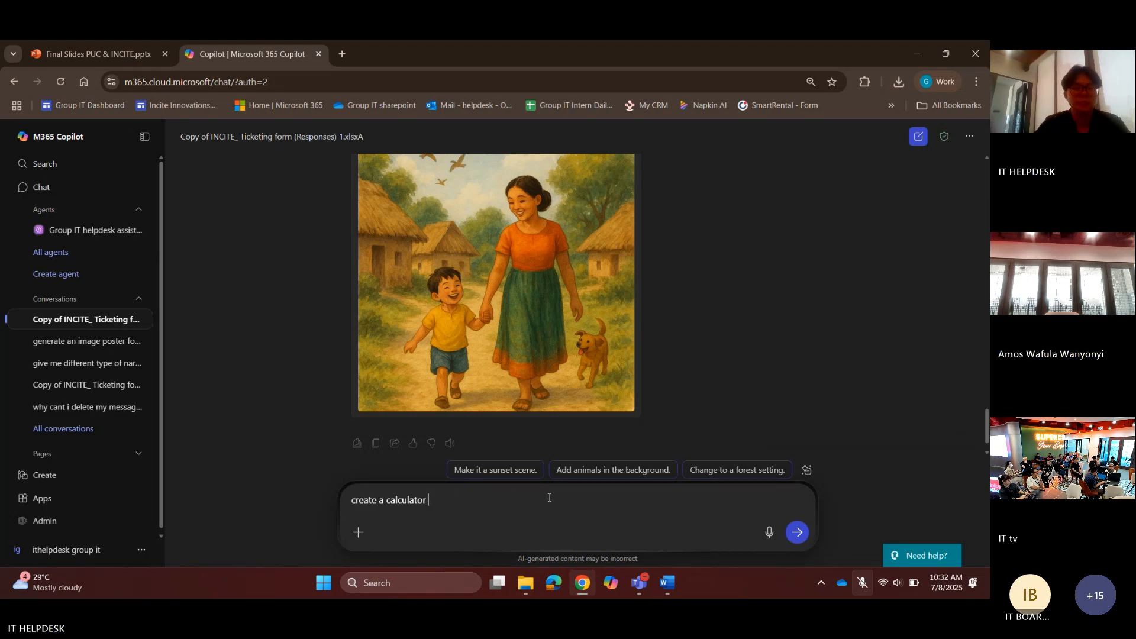